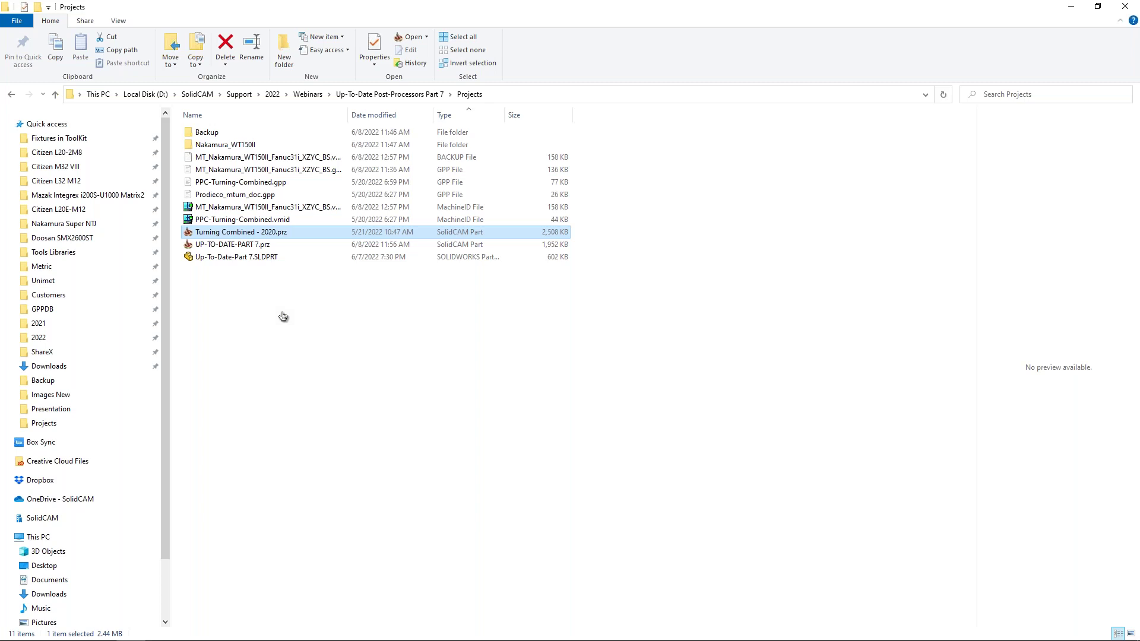
Step: Launch SolidCAM2020 from the Windows app search
click(504, 98)
click(527, 488)
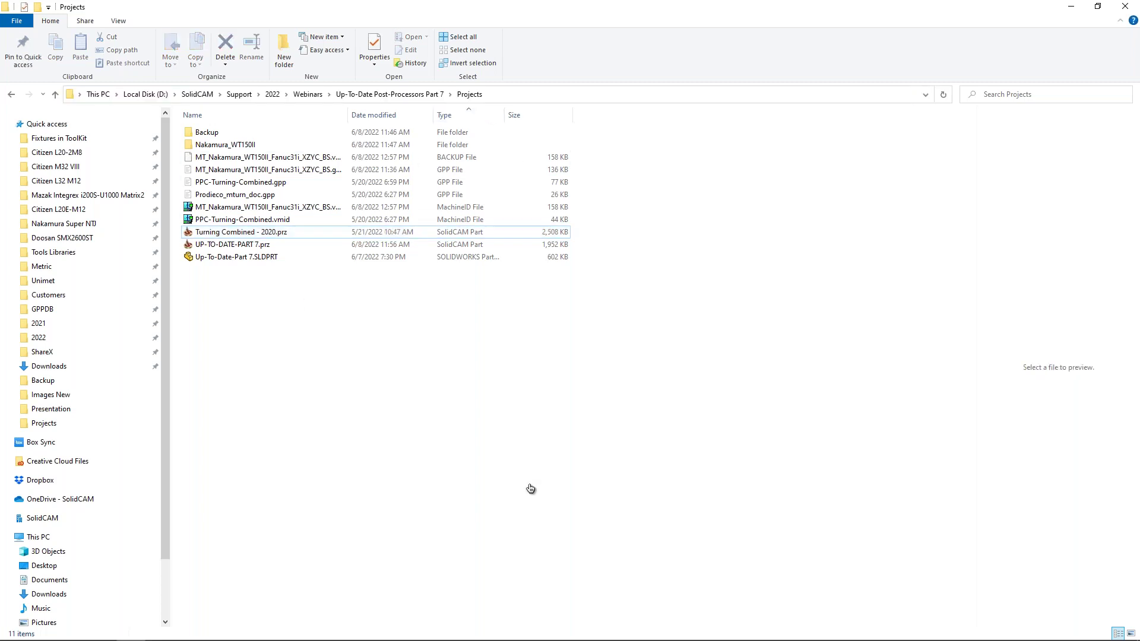
click(13, 630)
click(13, 630)
text(soli)
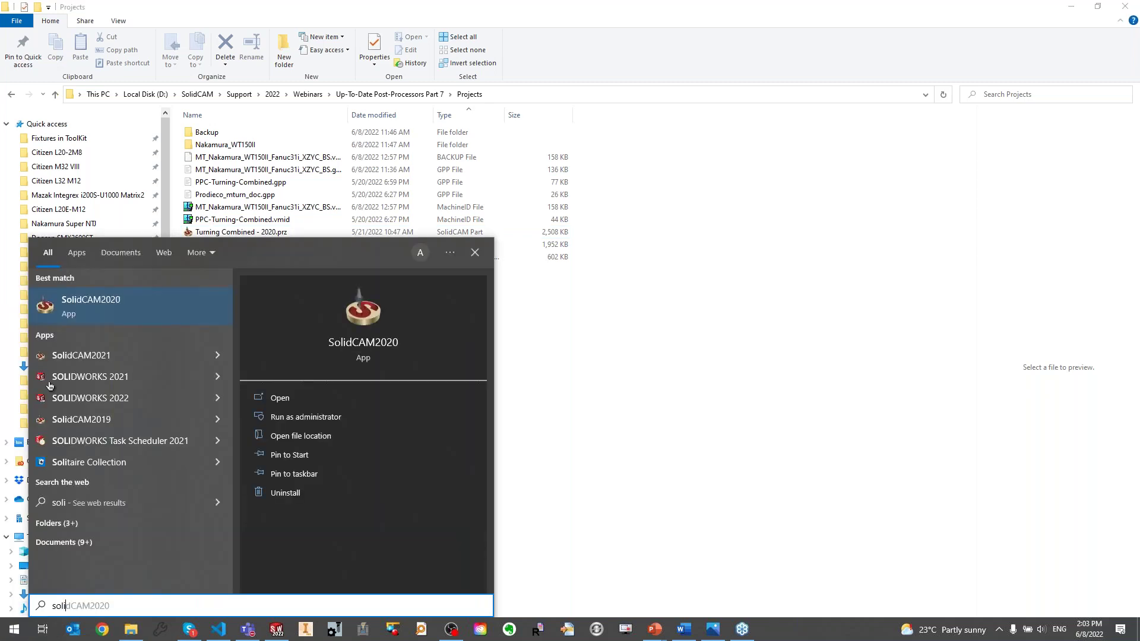
click(136, 323)
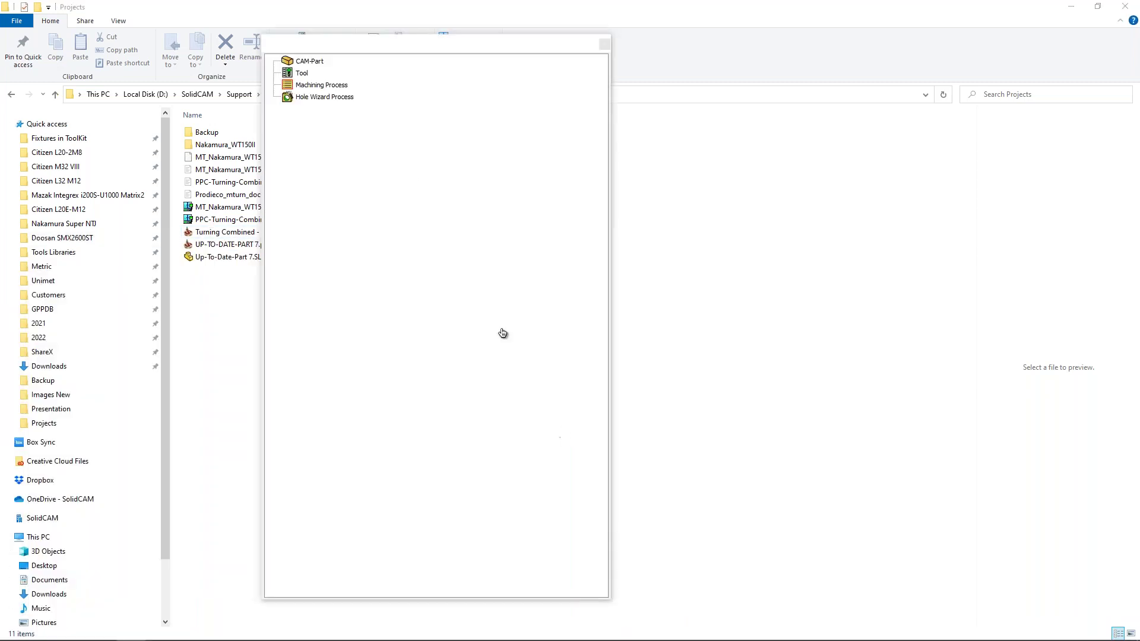
Step: Open the CAM-Part Turning Combined - 2020.prz from the Projects folder
right_click(306, 63)
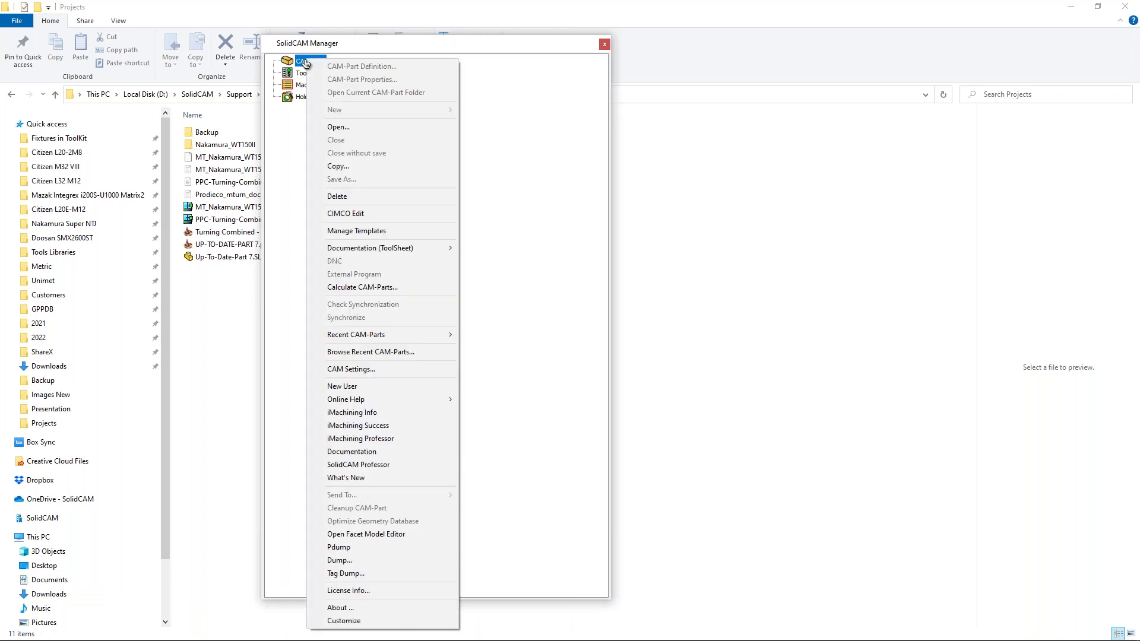
click(363, 129)
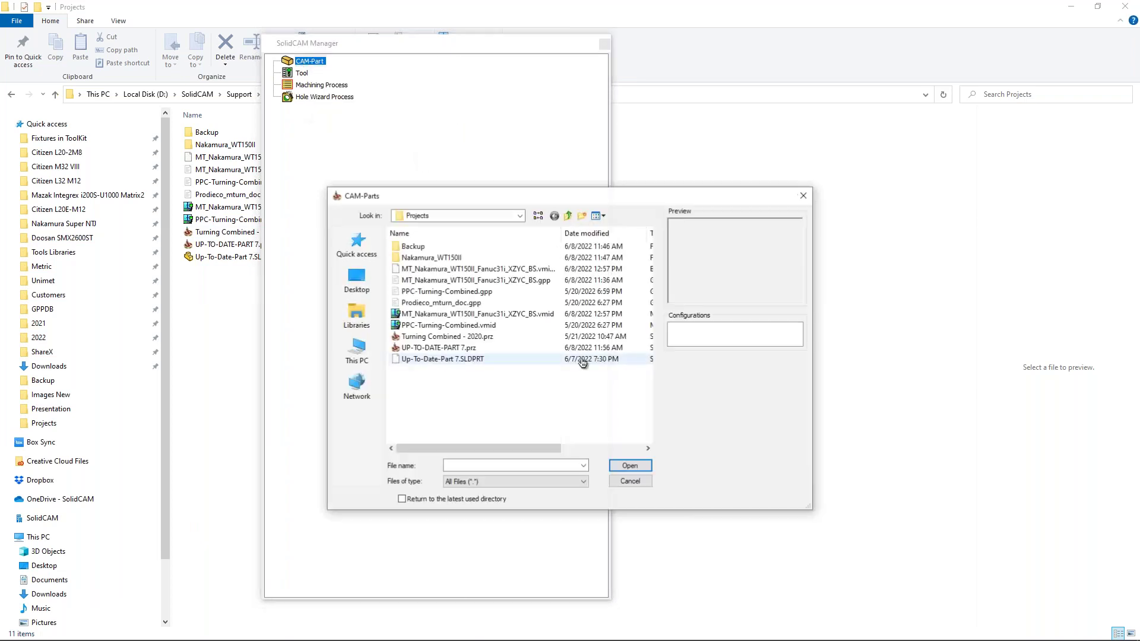
click(443, 316)
click(623, 447)
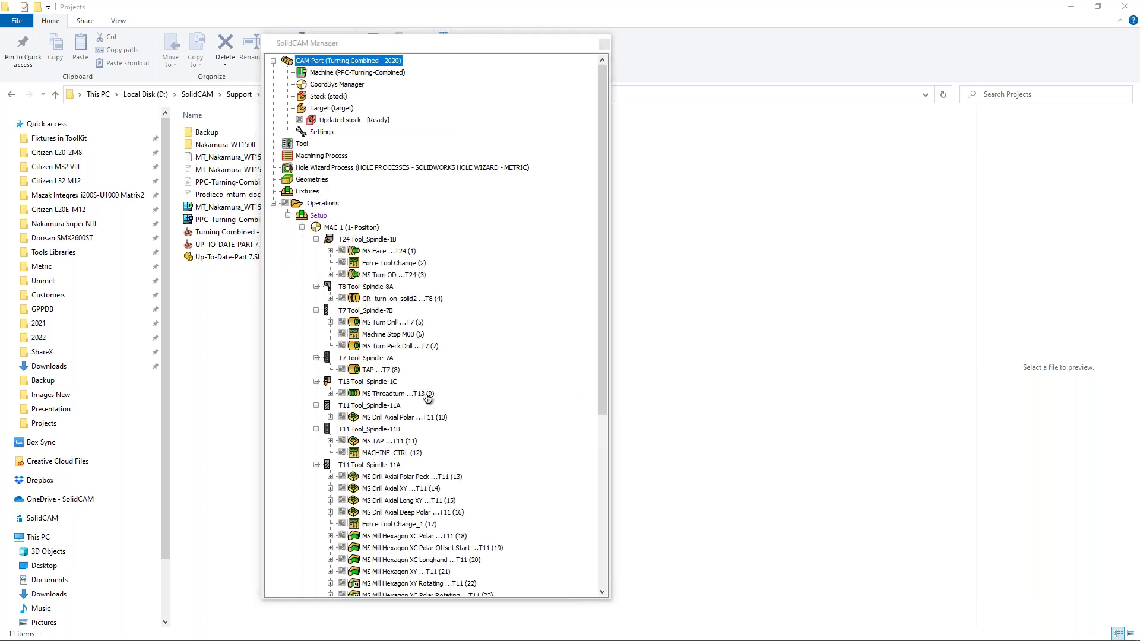
Step: Inspect turning tools 13 and 24 in the Part Tool Table and exit it without saving
click(302, 144)
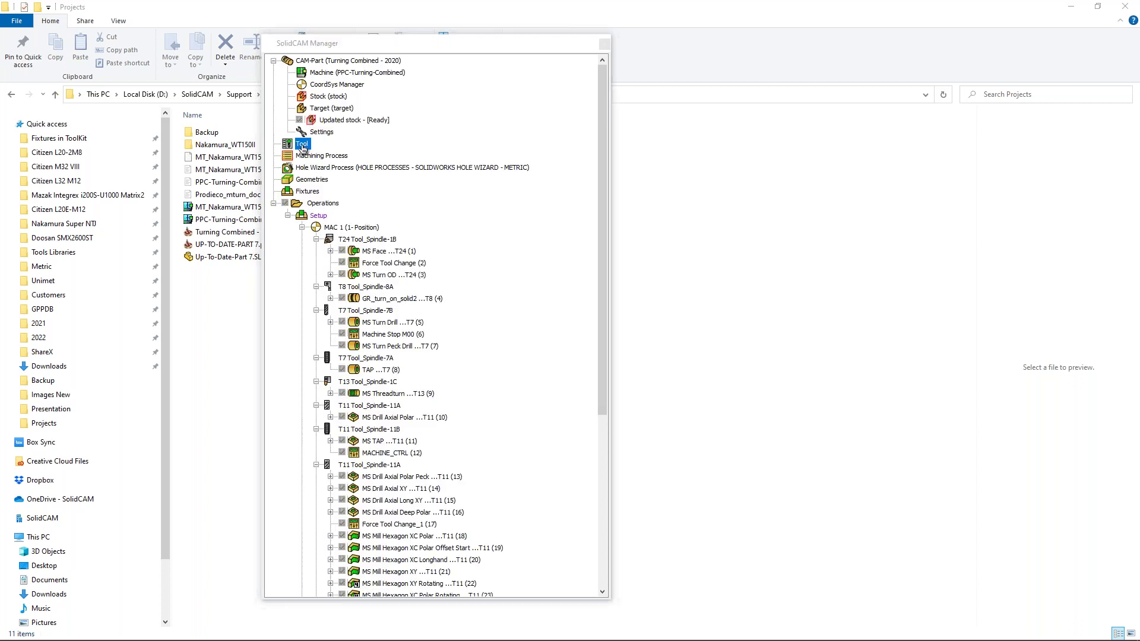
drag(469, 103, 523, 123)
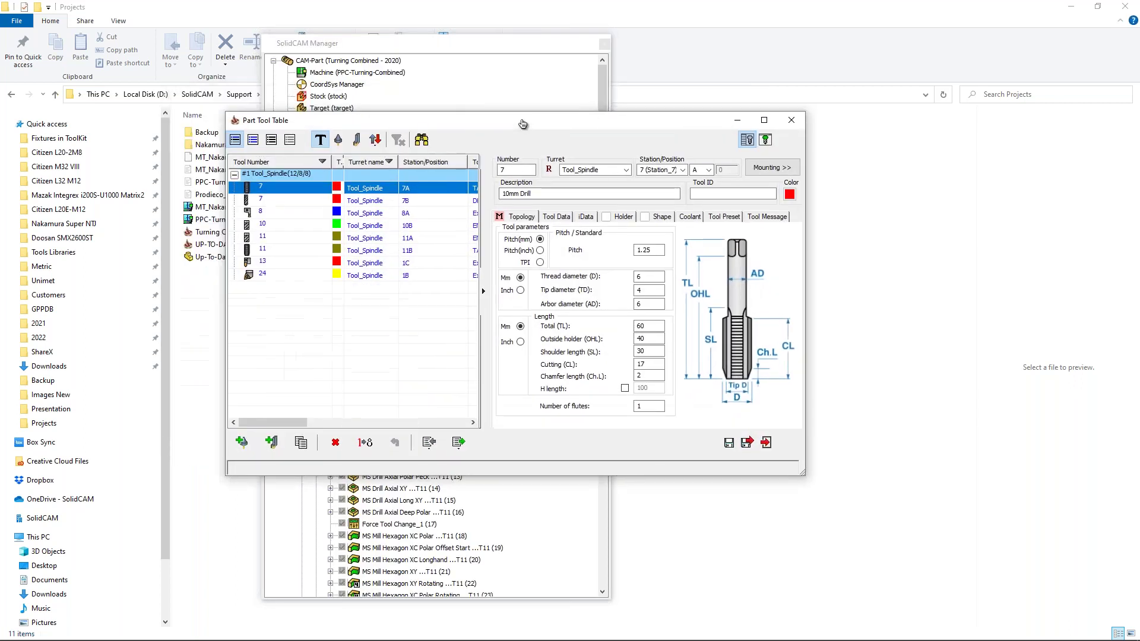
click(274, 262)
shift+click(276, 275)
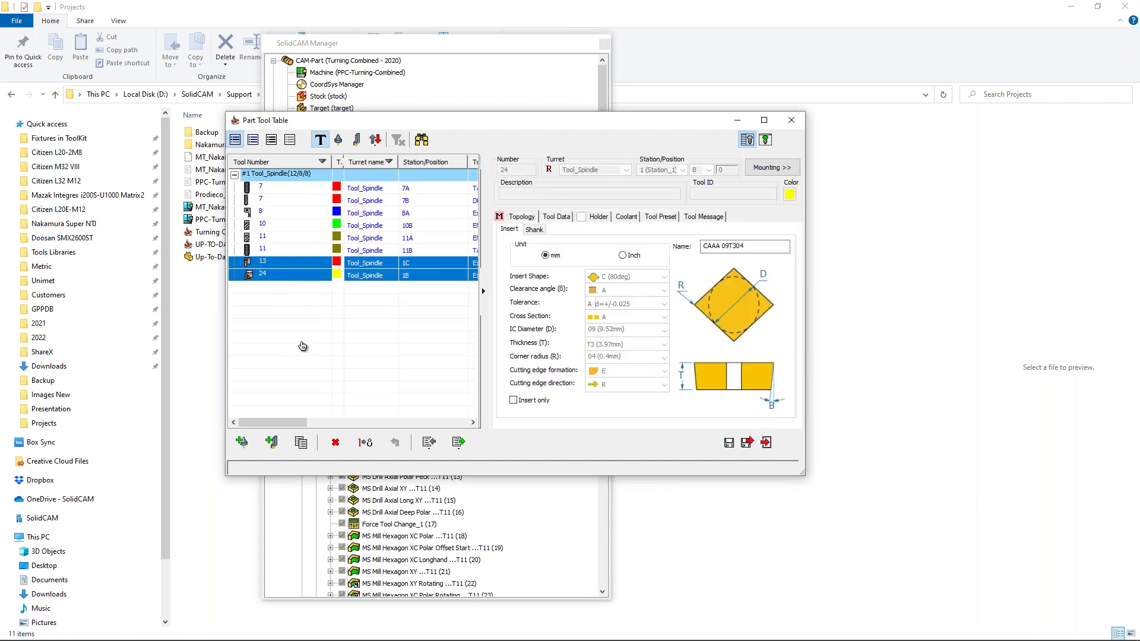
click(272, 263)
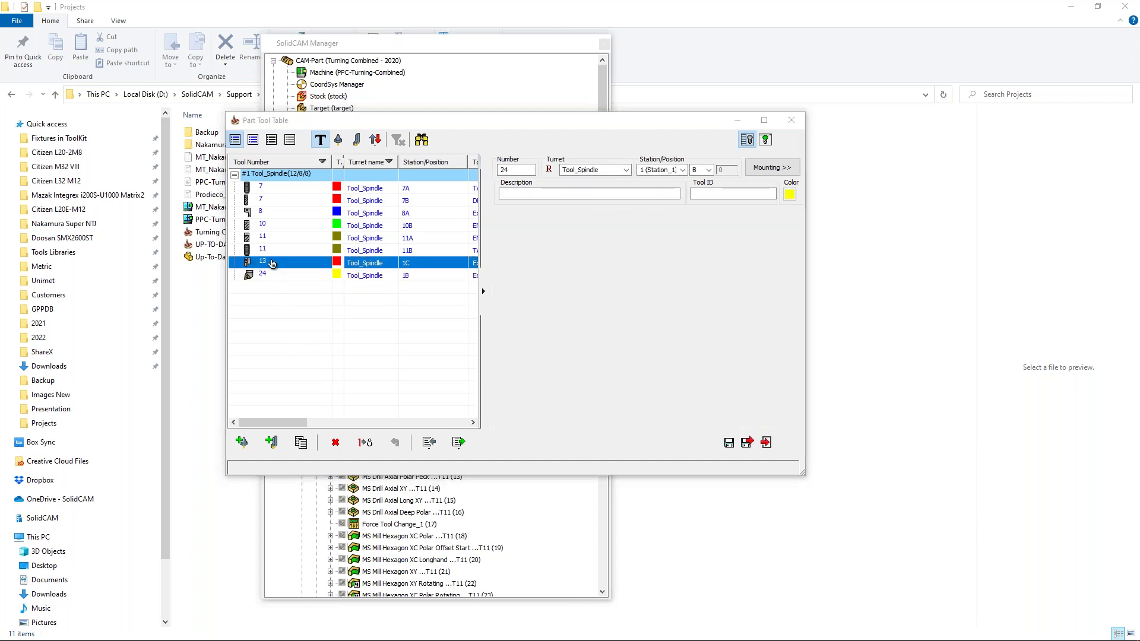
click(272, 275)
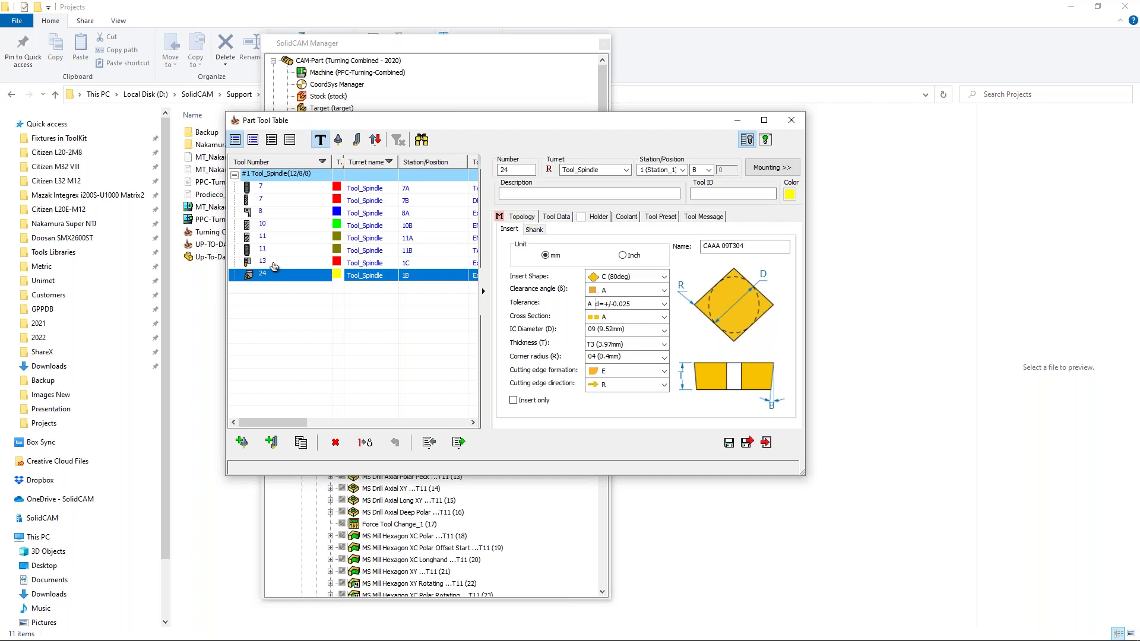
click(765, 444)
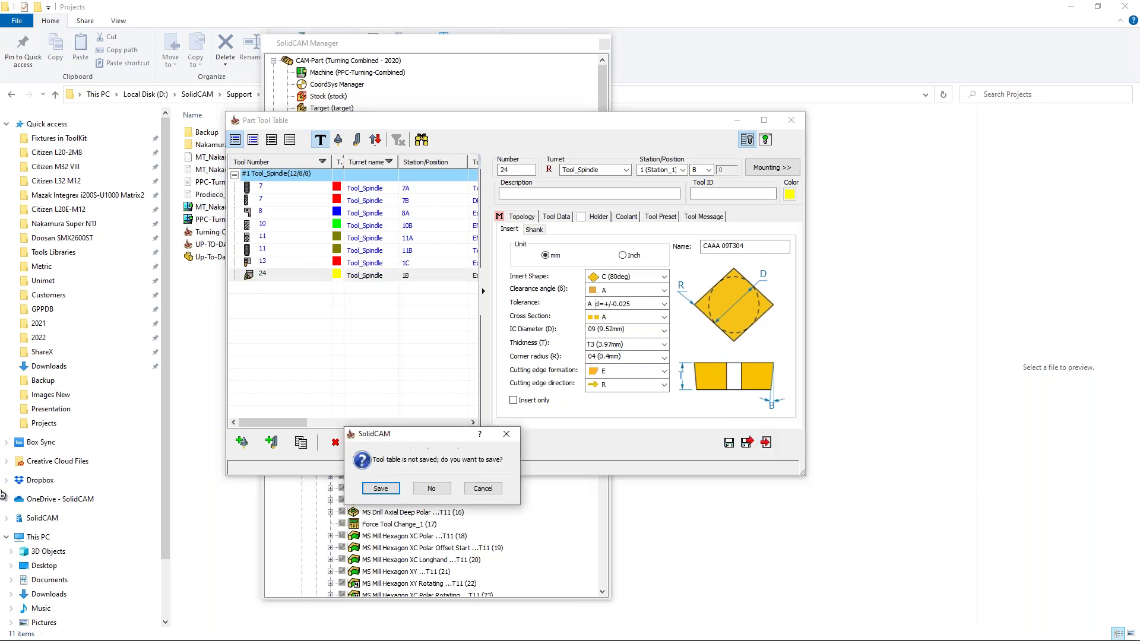
click(431, 491)
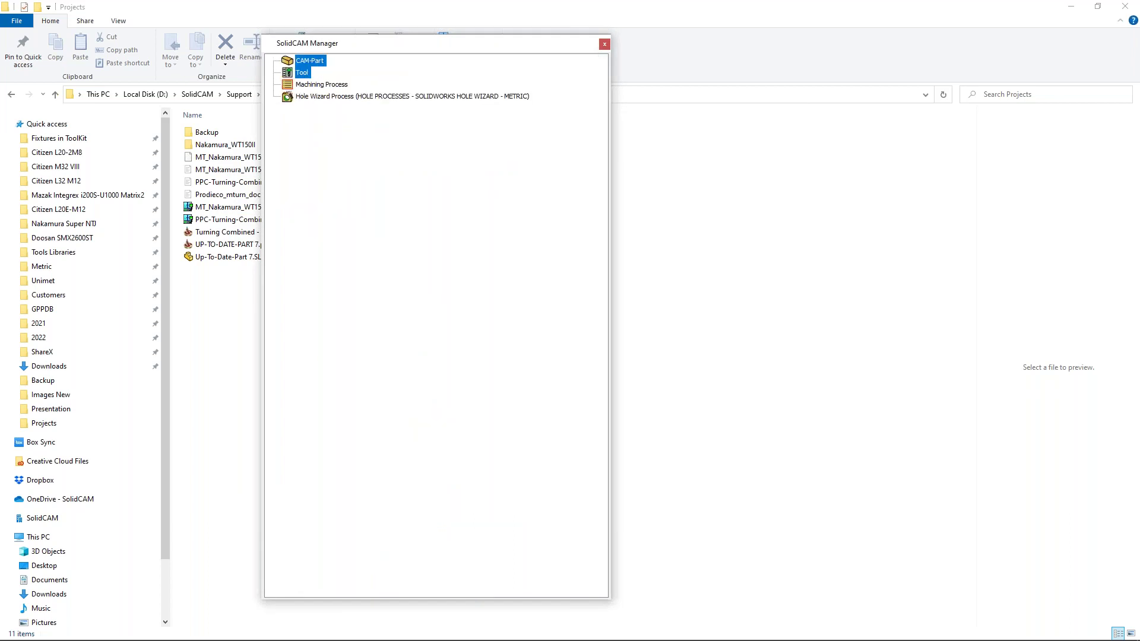
Step: Launch SolidCAM2021 from the Windows app search
key(super)
text(solid)
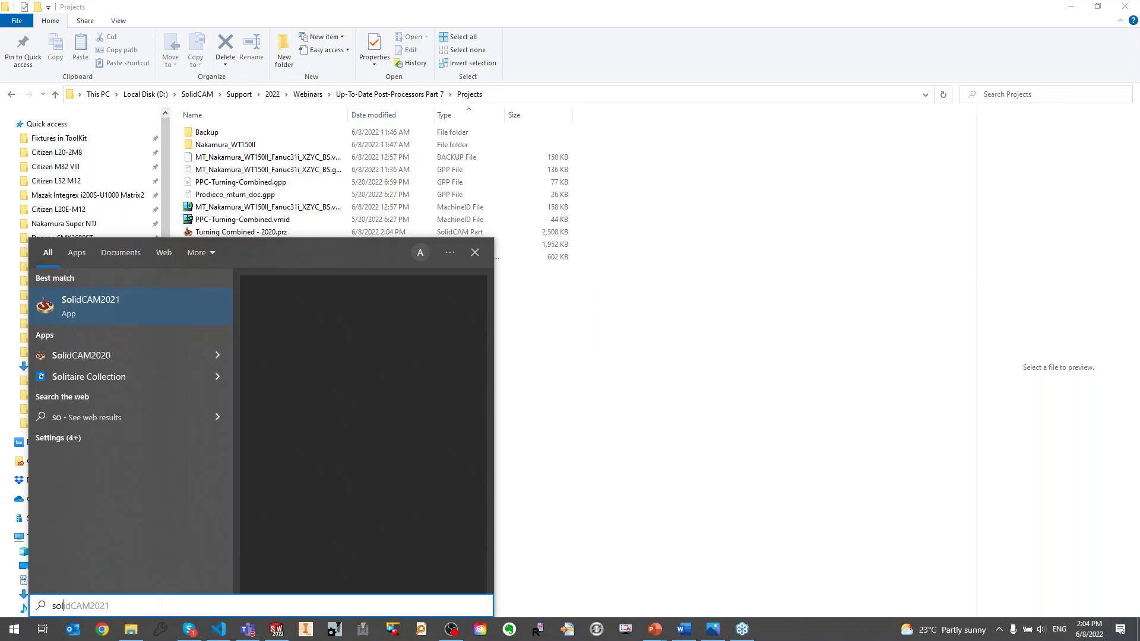
click(122, 359)
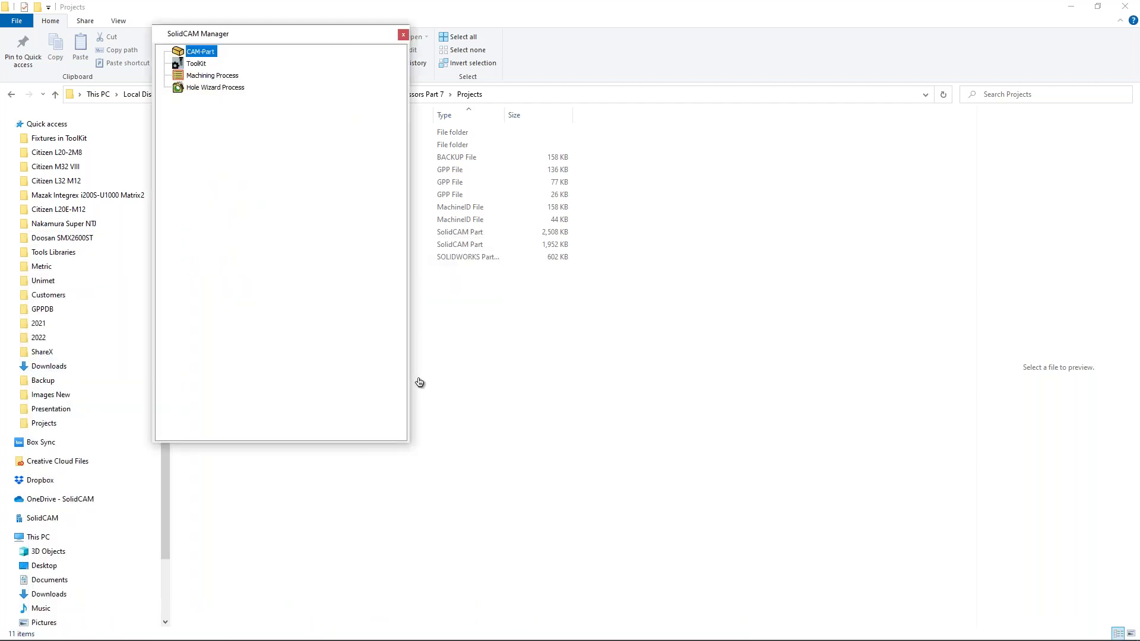
Step: Open the CAM-Part Turning Combined - 2020.prz, making a backup before its version conversion
right_click(213, 55)
click(262, 118)
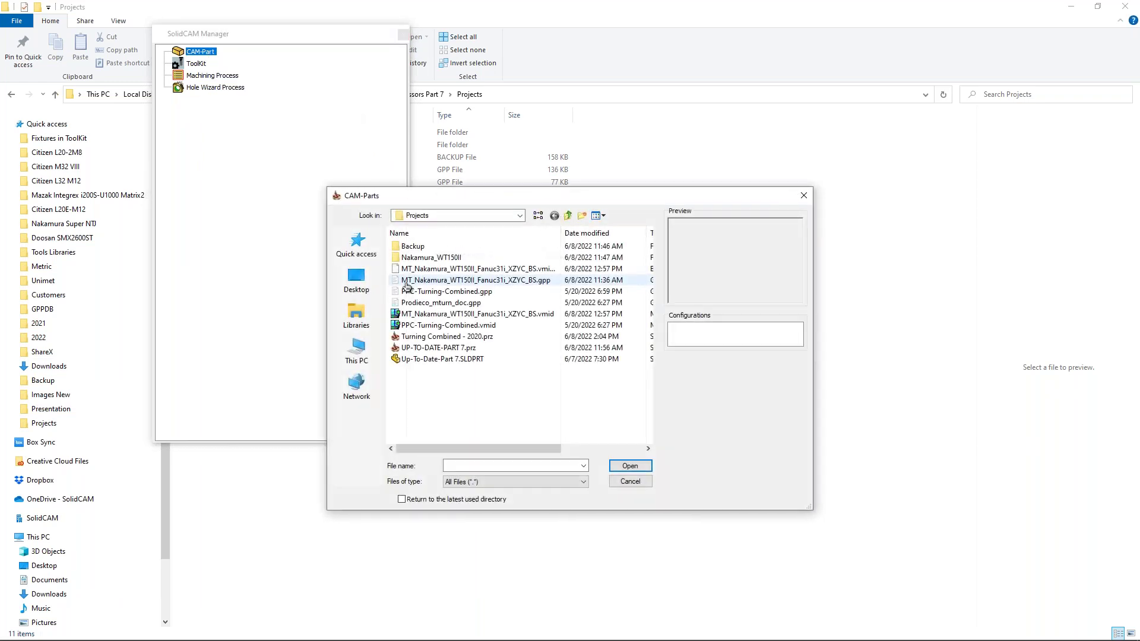
double_click(427, 337)
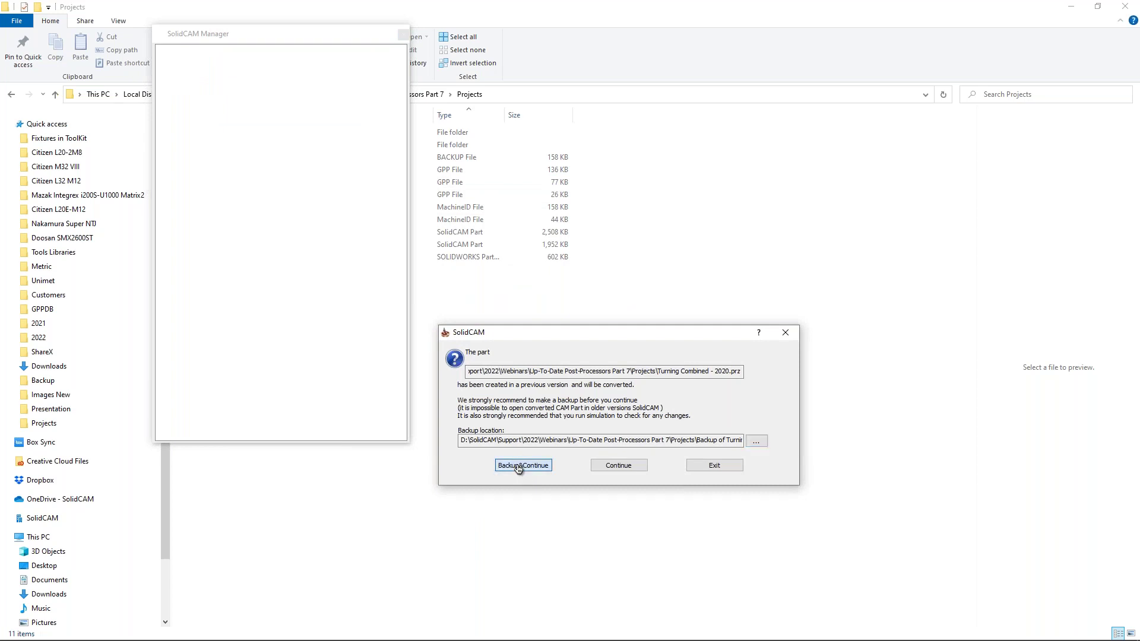
click(518, 470)
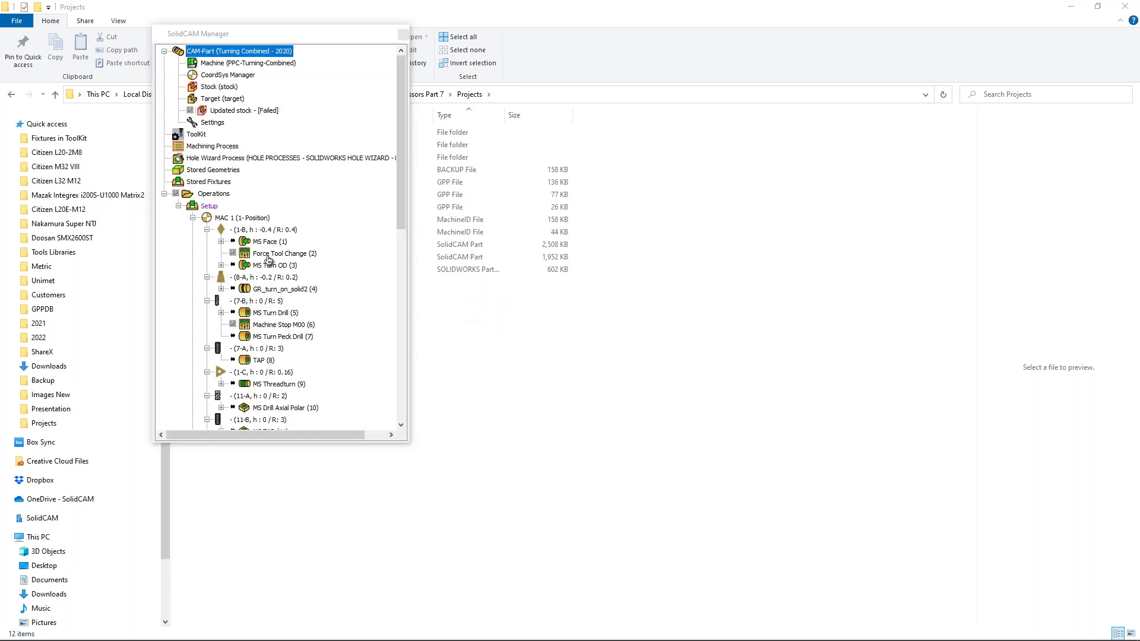
Step: Show tool numbers in the CAM tree and select the MS Face and MS Turn OD operations
right_click(218, 196)
mouse_move(380, 475)
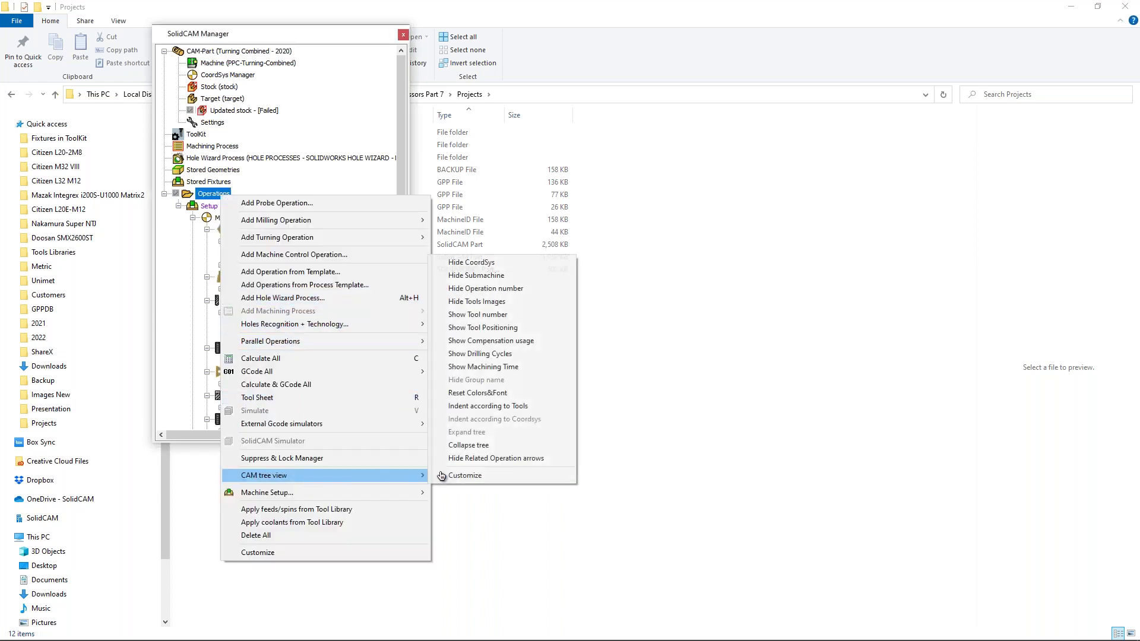
click(487, 316)
click(283, 243)
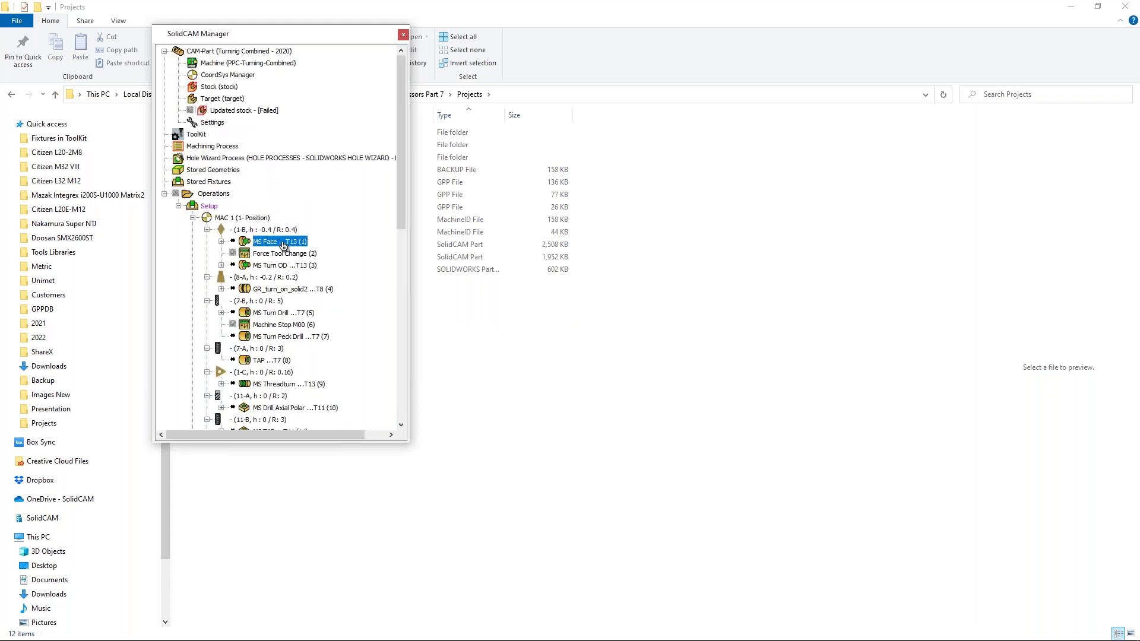
ctrl+click(284, 266)
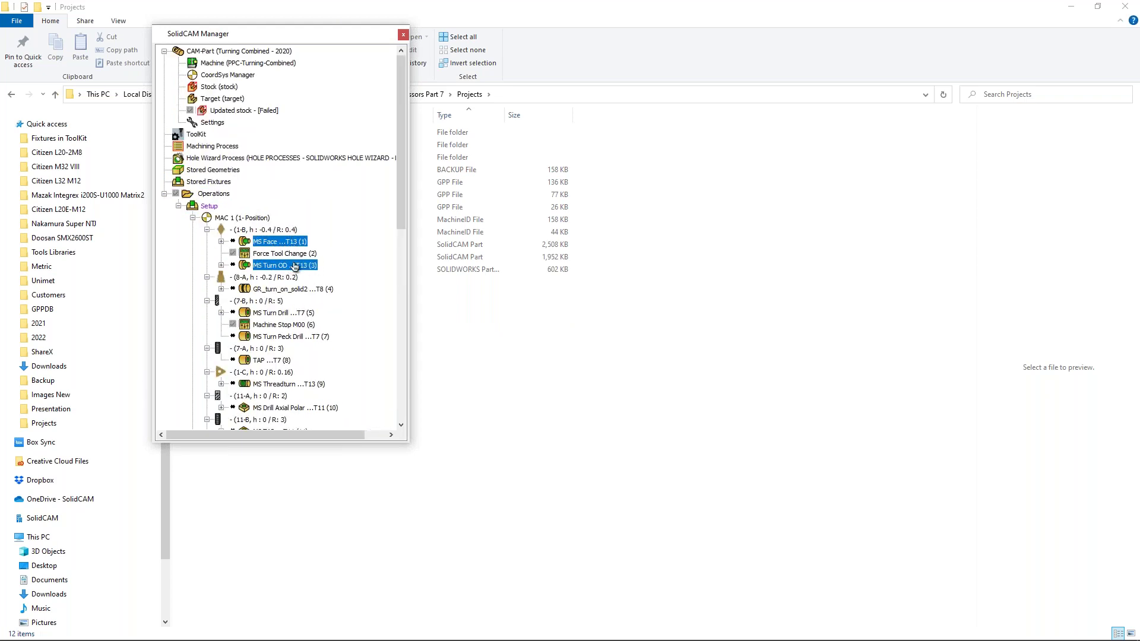
Step: Examine the threading and external turning tools numbered 13 in the ToolKit, including the turning tool's mounting data, and exit
double_click(197, 134)
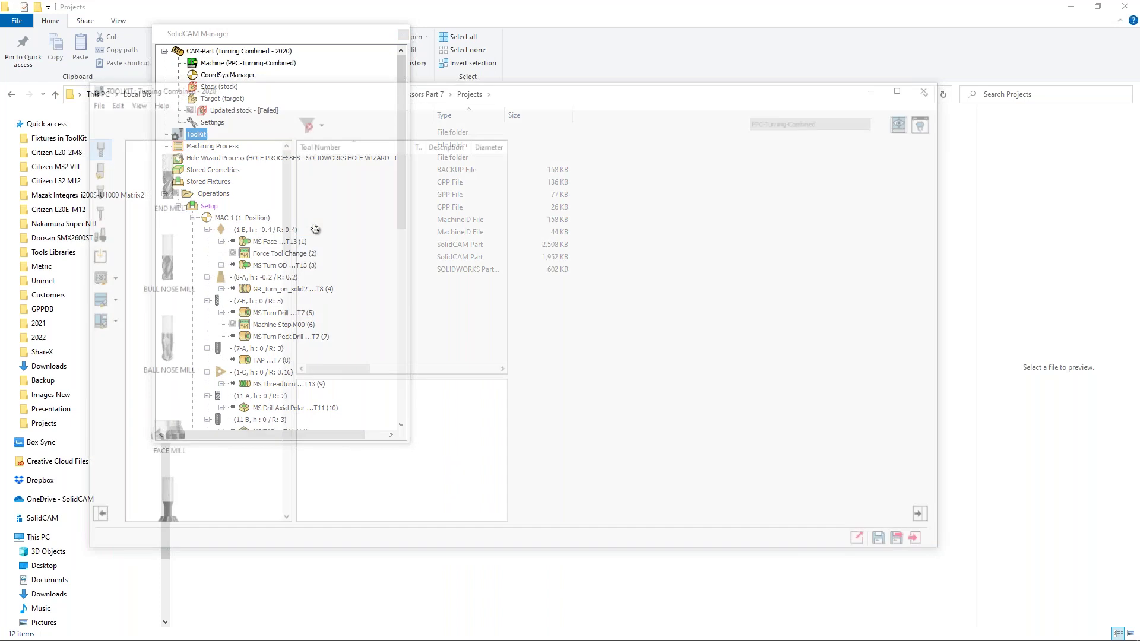
click(315, 252)
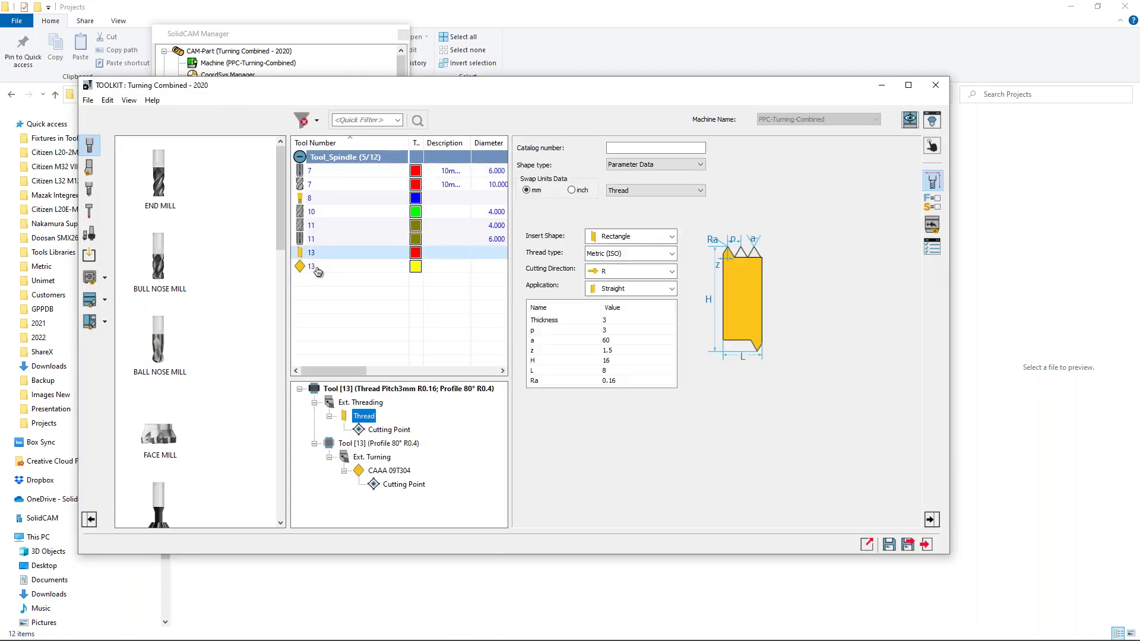
ctrl+click(314, 266)
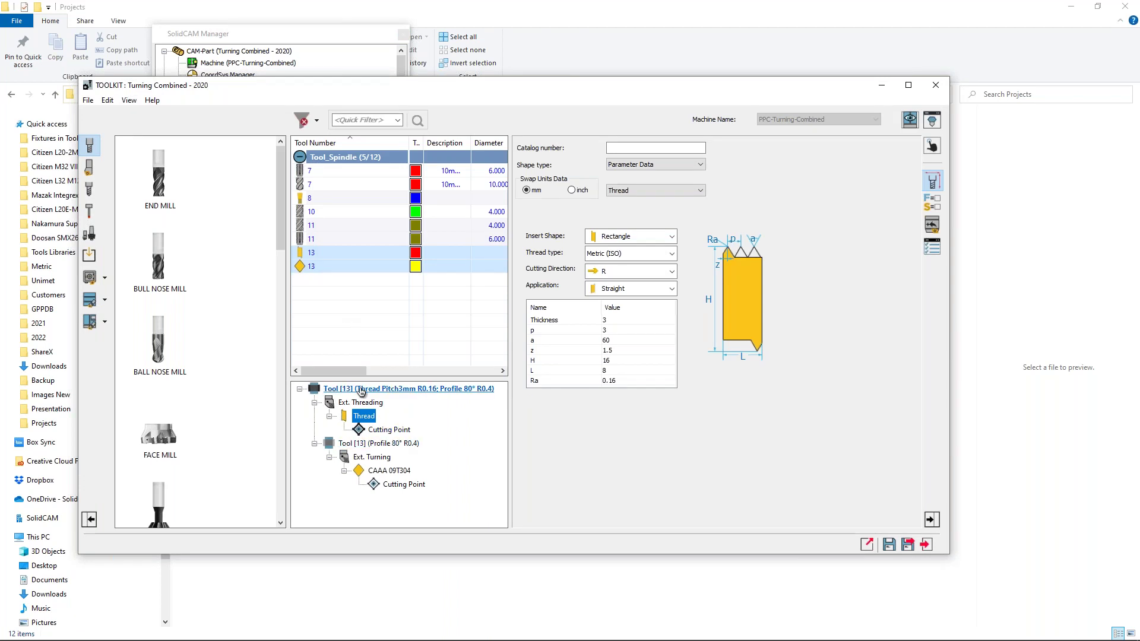
click(349, 445)
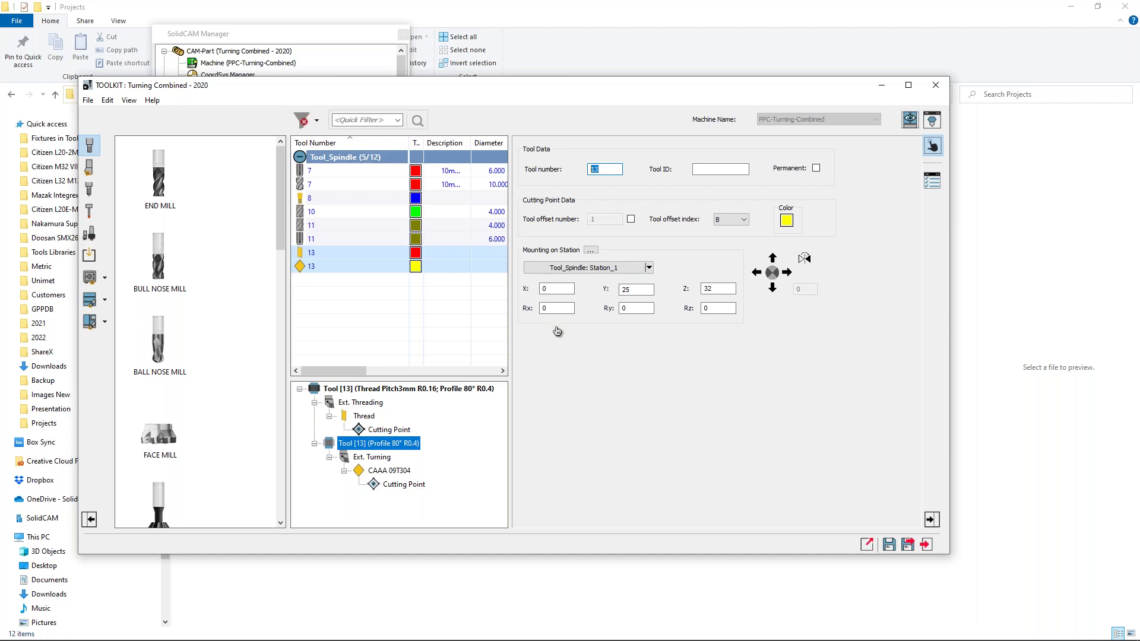
click(926, 546)
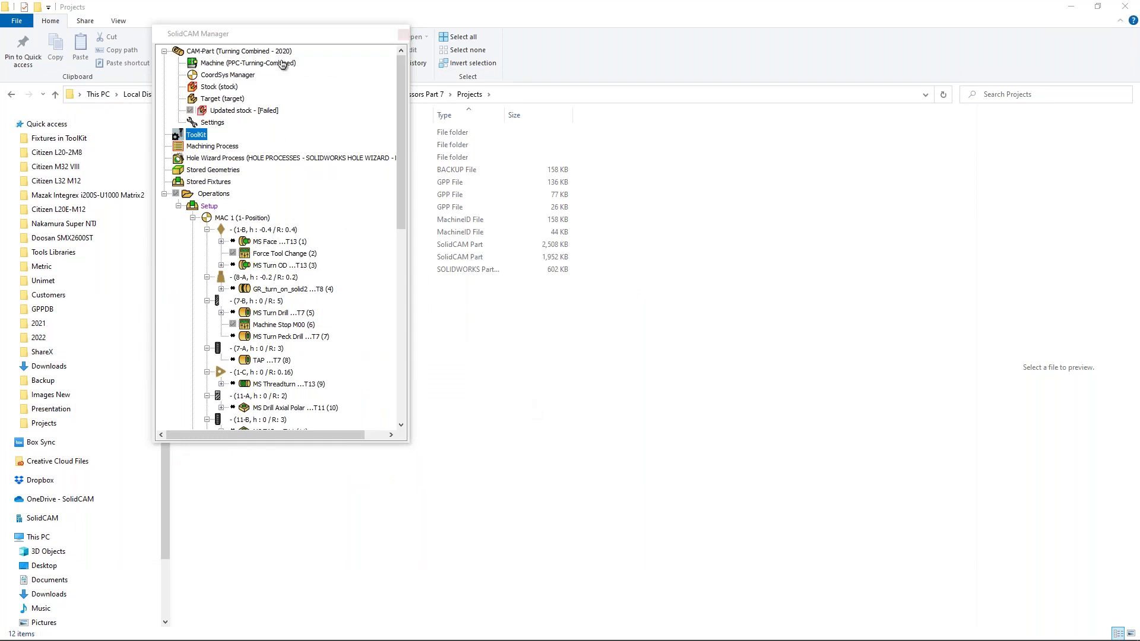
Step: Close the converted CAM-Part without saving and close the SolidCAM Manager
right_click(263, 52)
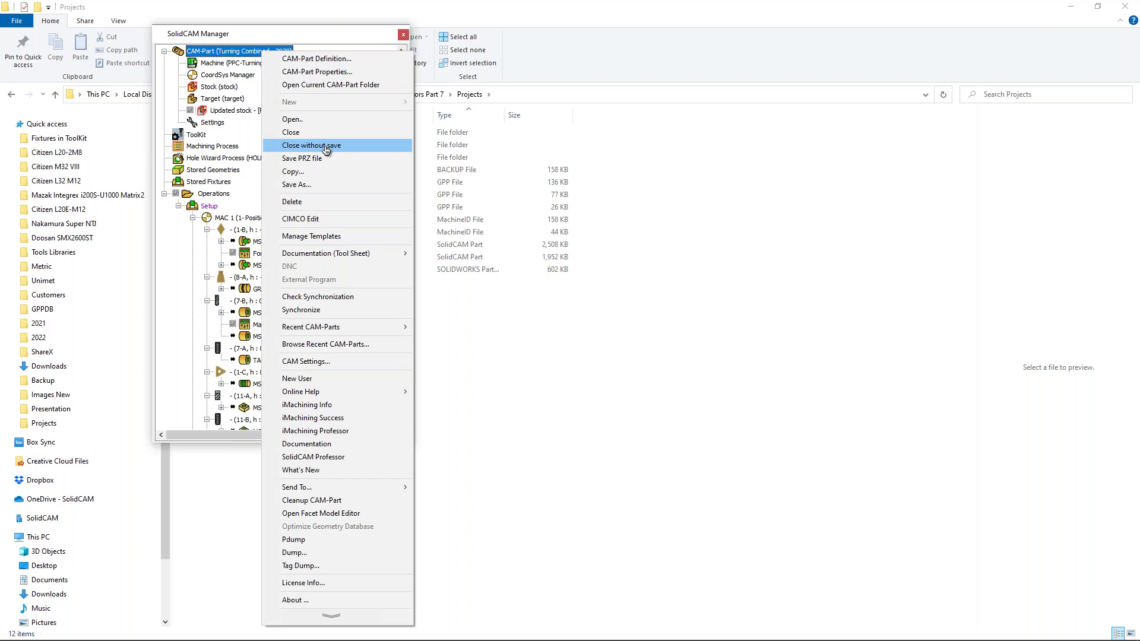
click(326, 146)
click(510, 383)
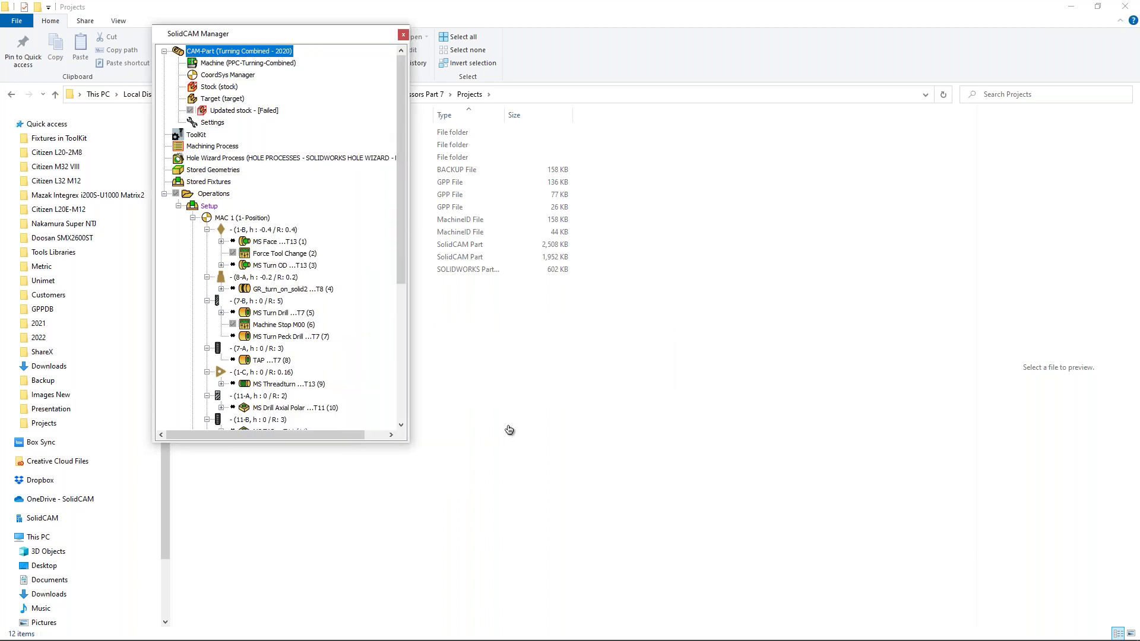
click(403, 35)
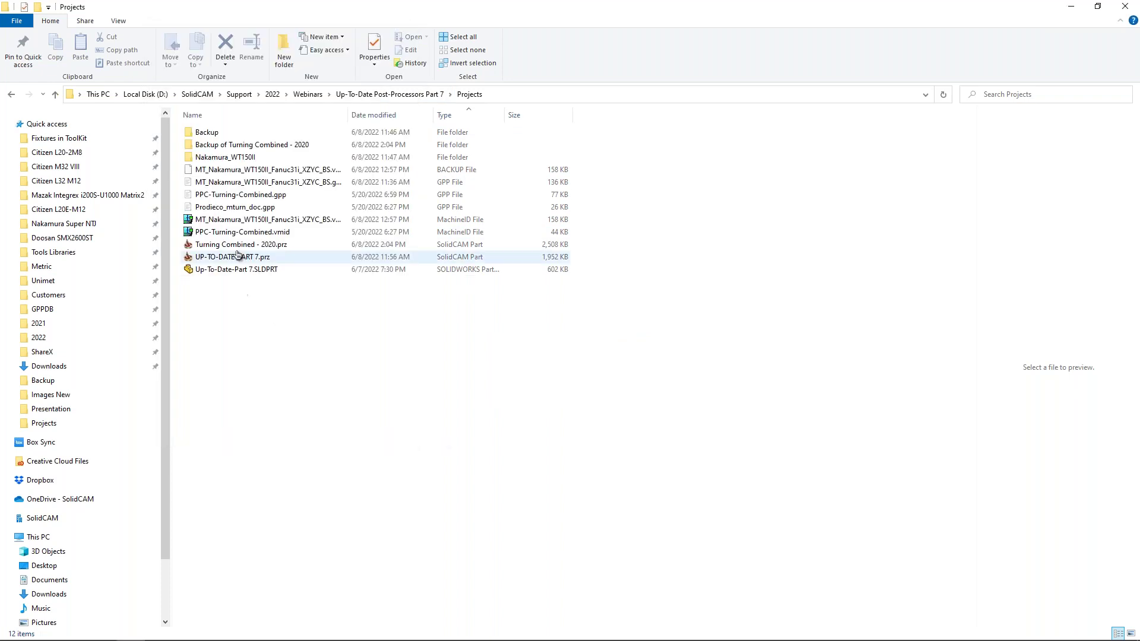
Step: Open the machine file PPC-Turning-Combined.vmid in the Machine ID Editor using the SolidCAM2021 version
click(251, 237)
double_click(251, 236)
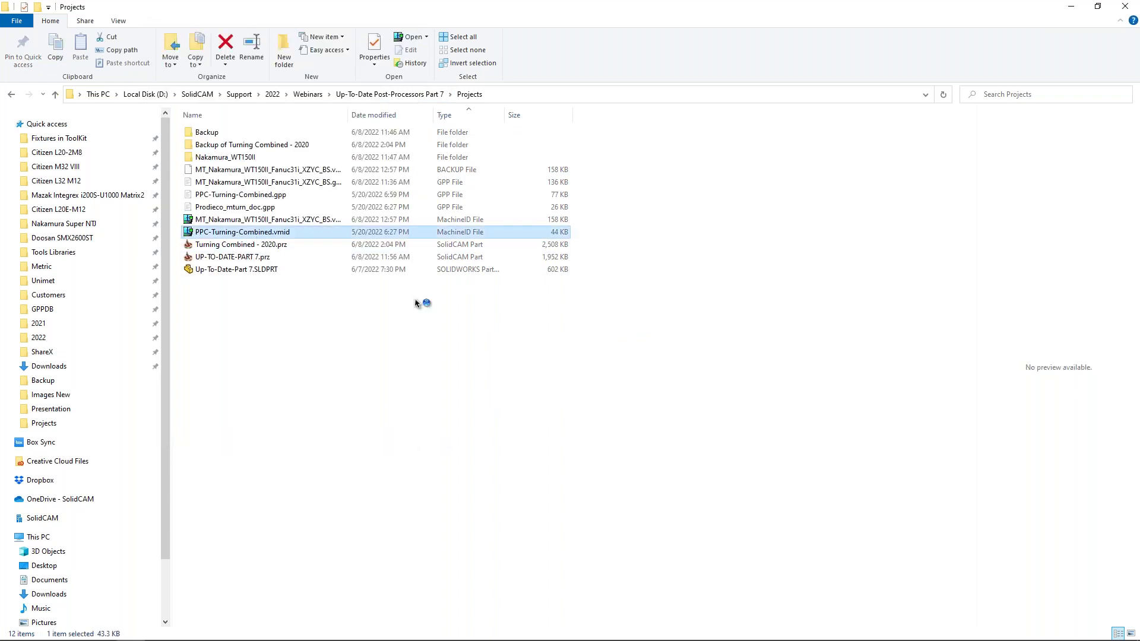
click(664, 288)
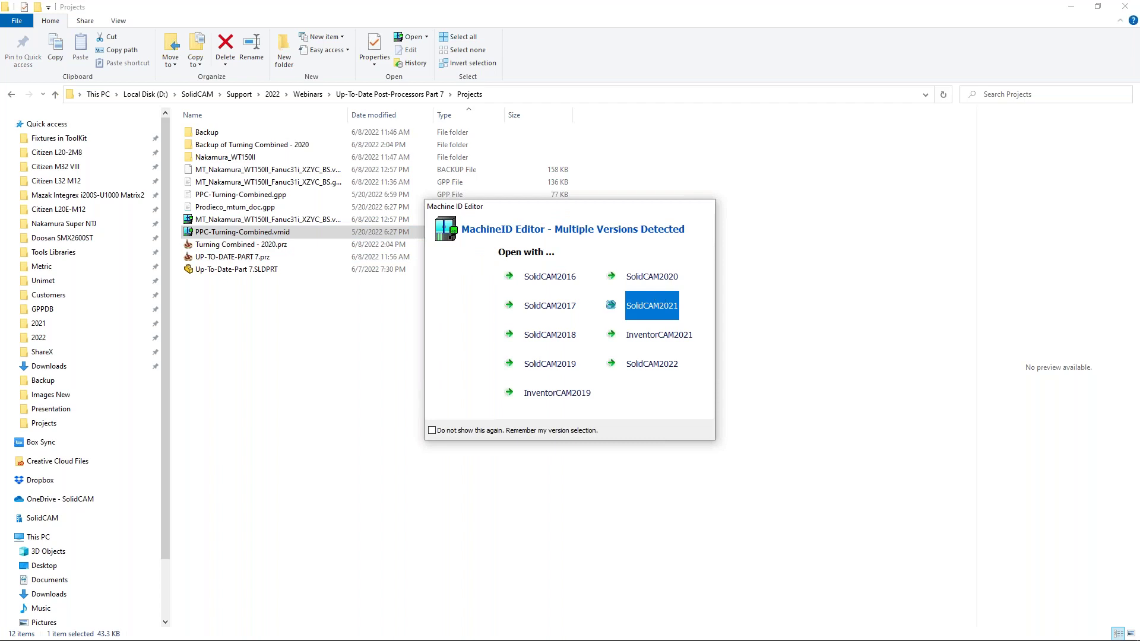
Step: Set Multi-Cutter Tool Item to YES for the Tool_Spindle turret, and exit the editor while saving the machine file
click(354, 234)
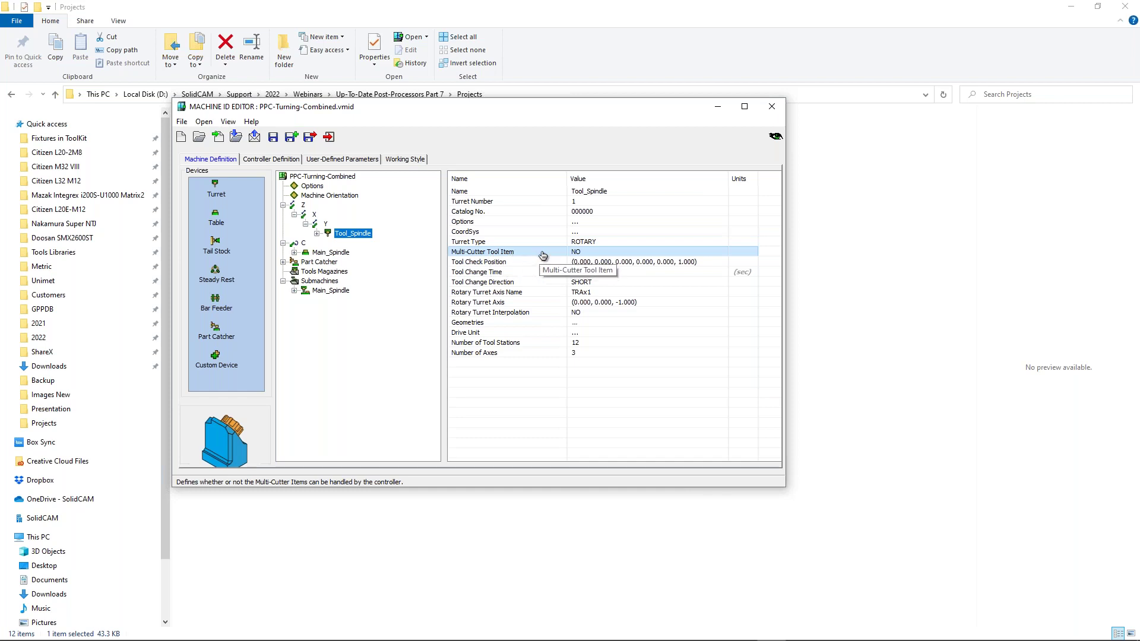
click(588, 255)
click(588, 256)
click(588, 271)
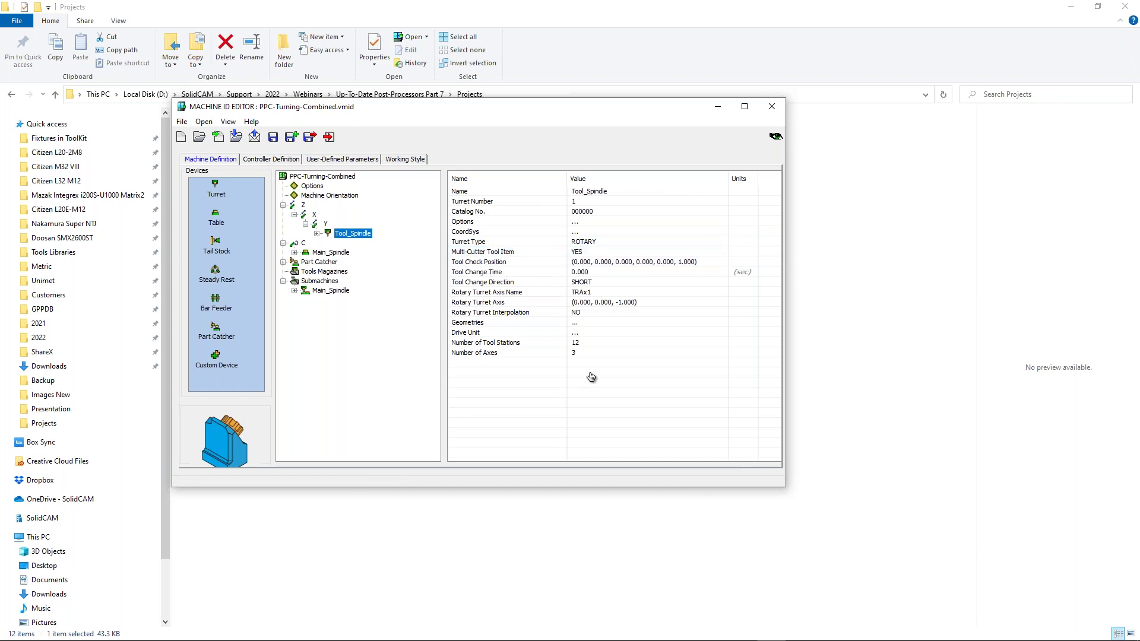
click(329, 138)
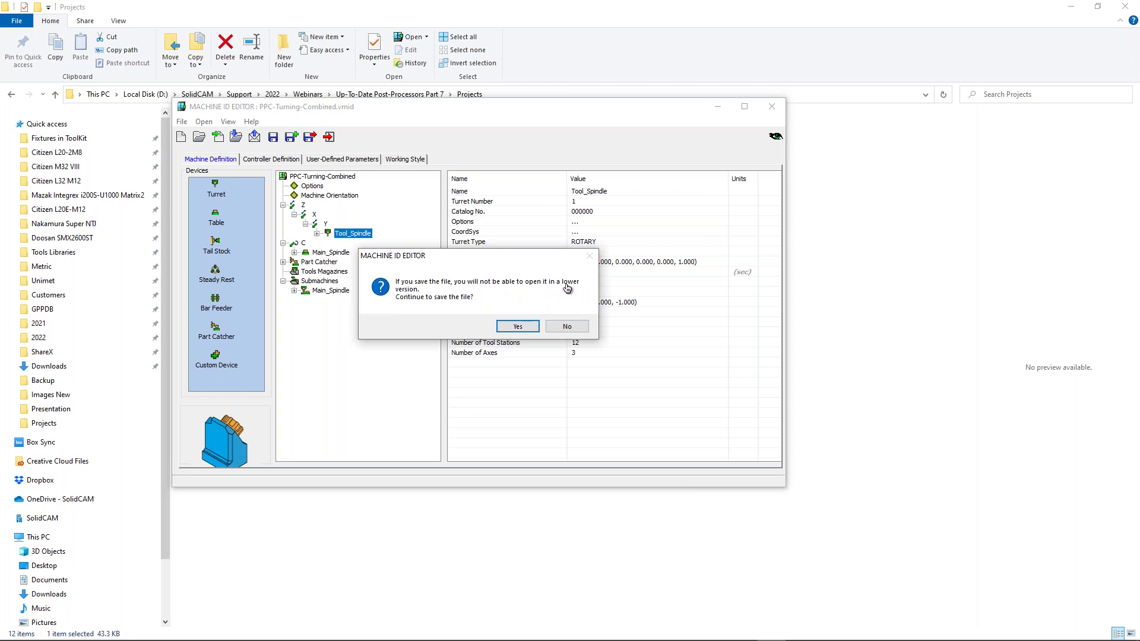
click(518, 326)
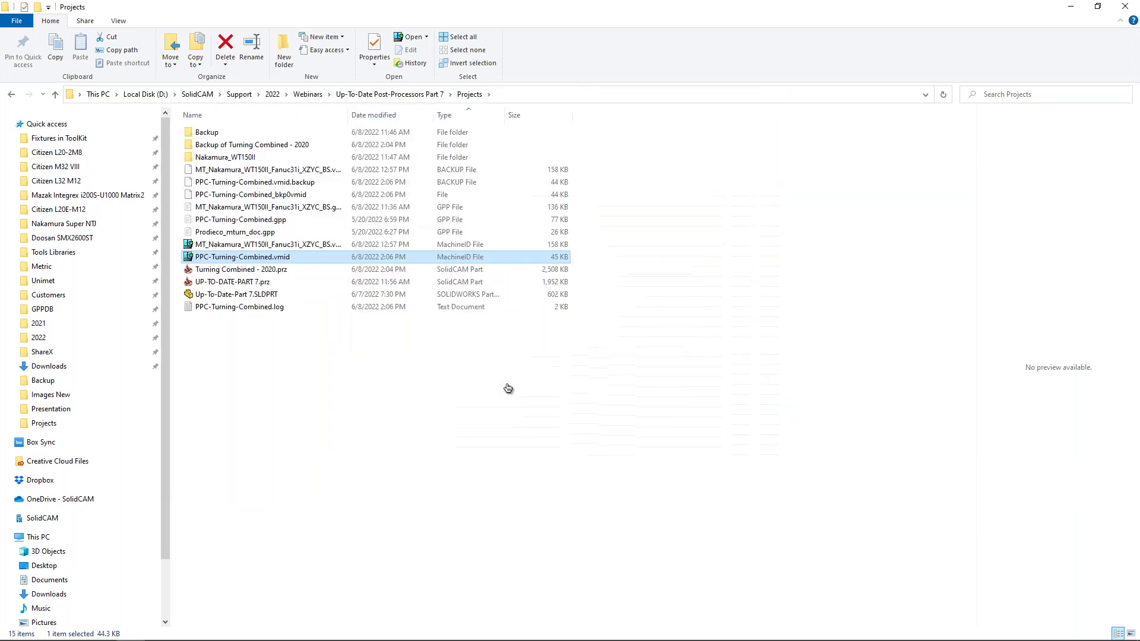
Step: Identify the backup file PPC-Turning-Combined.vmid.backup, and reopen the recent CAM-Part Turning Combined - 2020 in the SolidCAM Manager
click(286, 184)
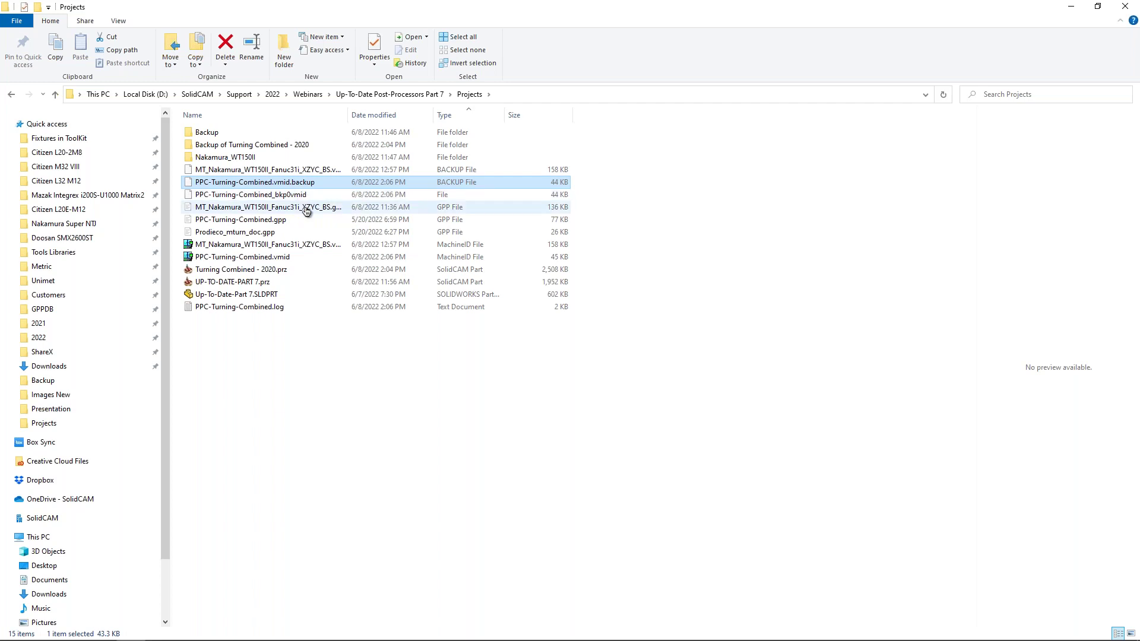
click(307, 399)
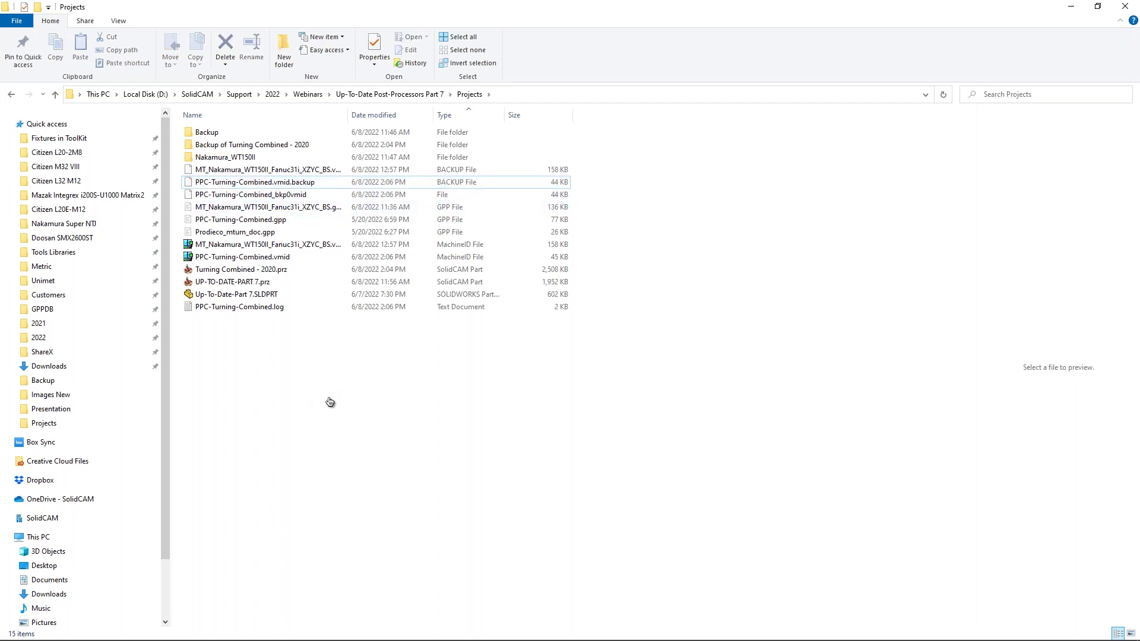
key(super)
text(solid)
click(161, 374)
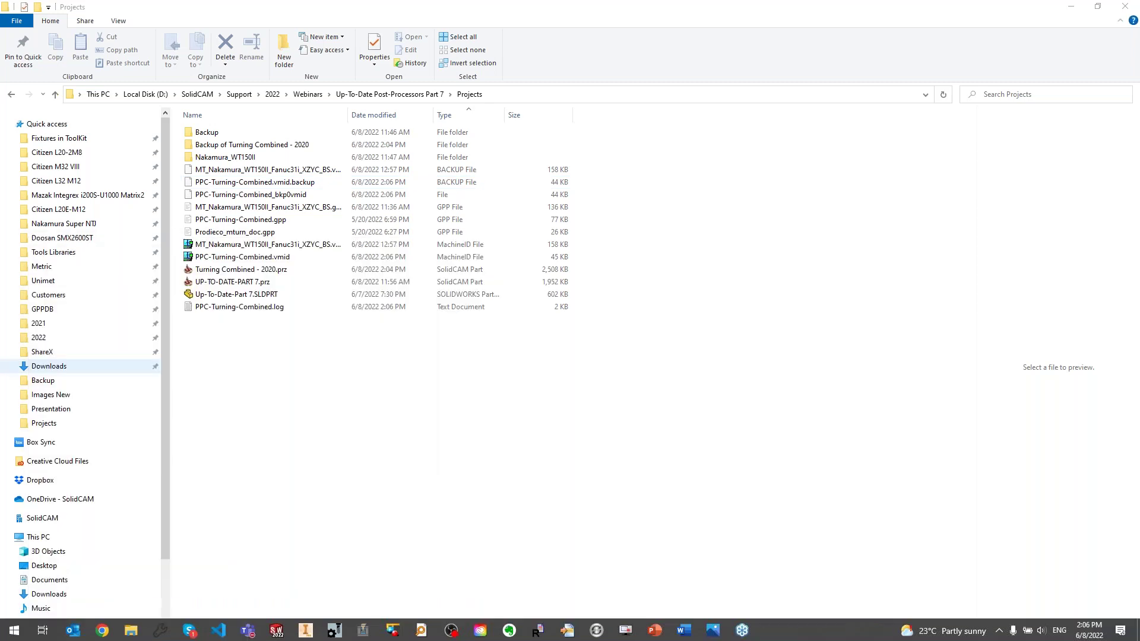
right_click(208, 52)
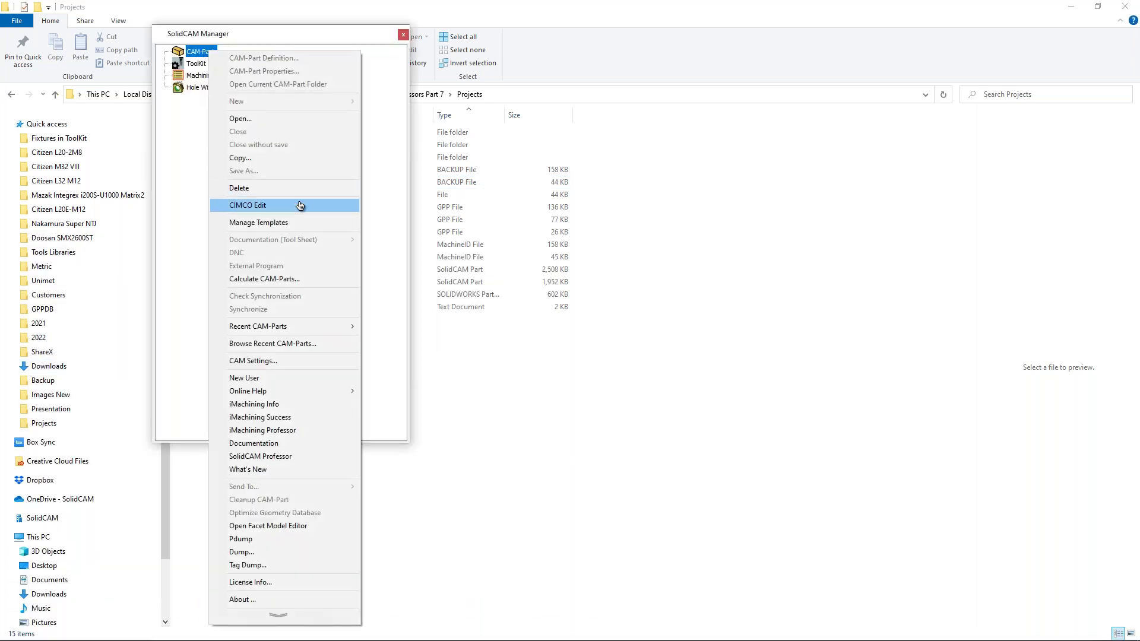
mouse_move(297, 326)
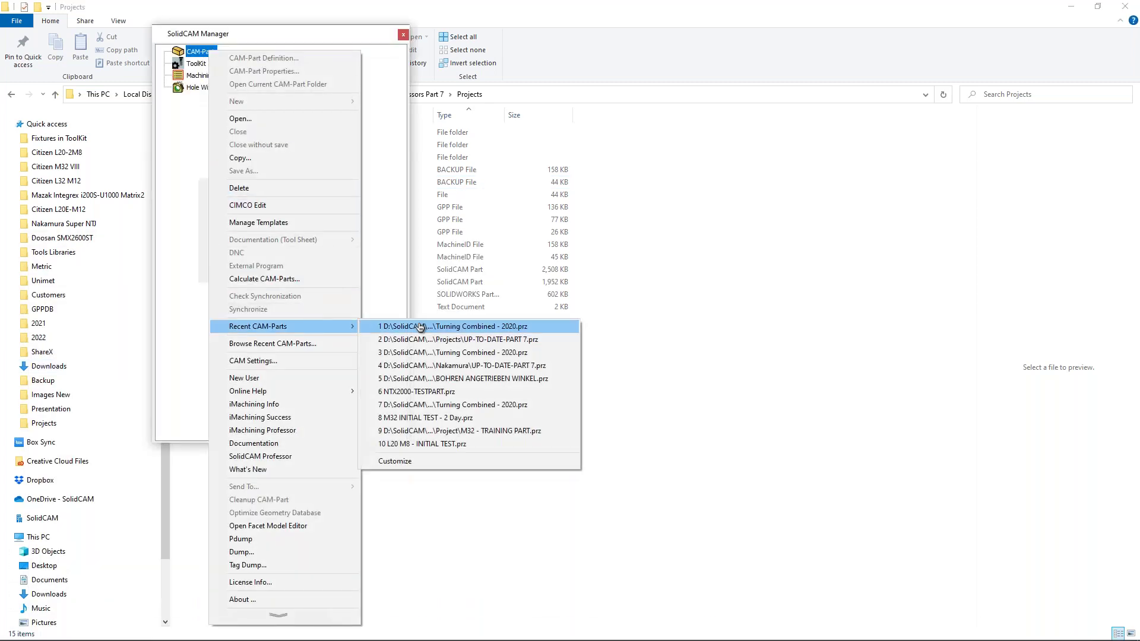
click(455, 328)
click(524, 469)
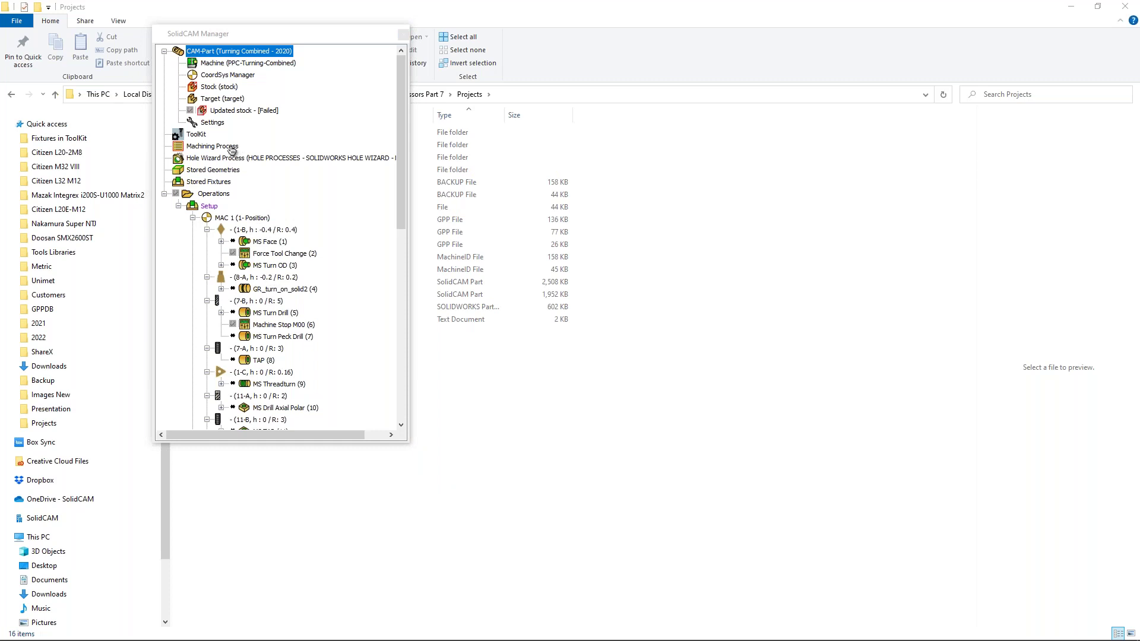
Step: Examine tool 13 and the sub-tool number of its external turning tool in the ToolKit, and exit the ToolKit
double_click(196, 134)
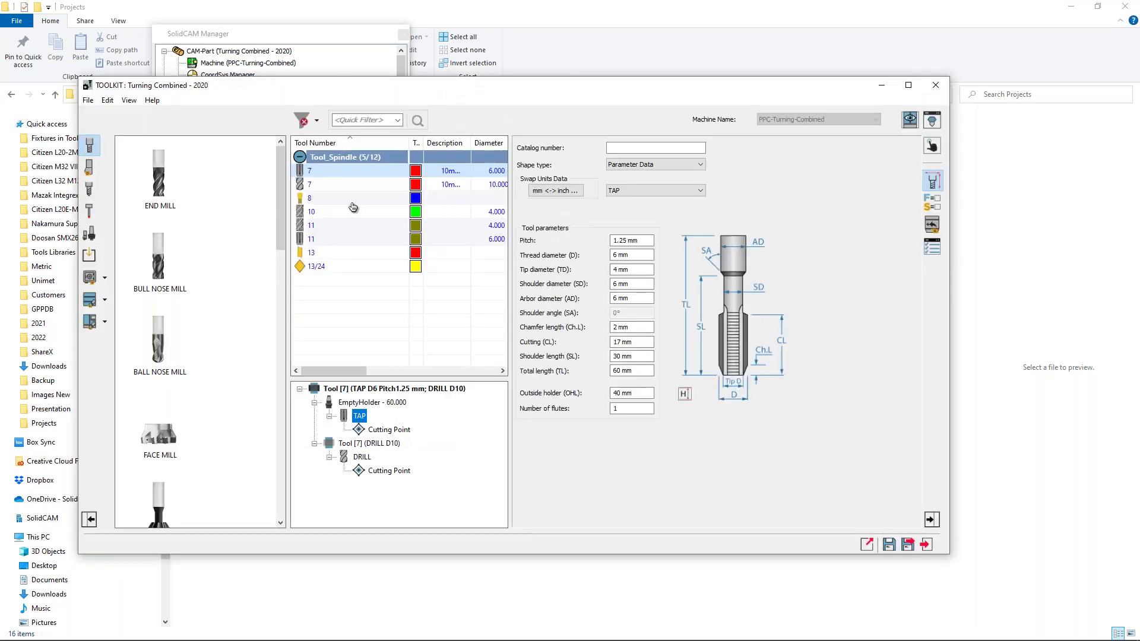
click(330, 254)
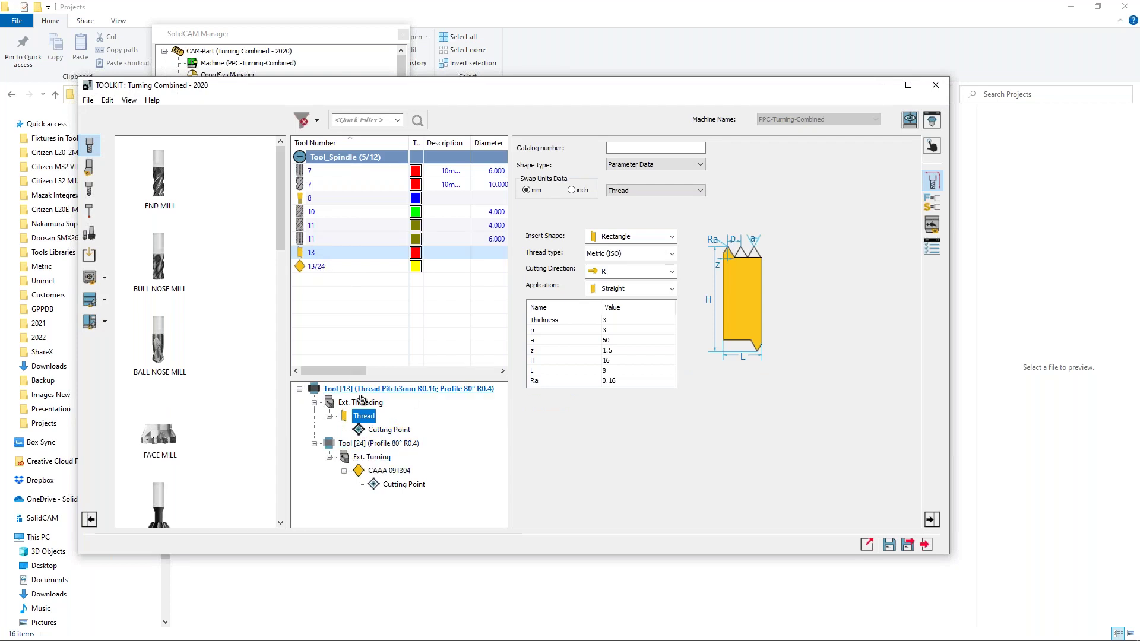
click(378, 443)
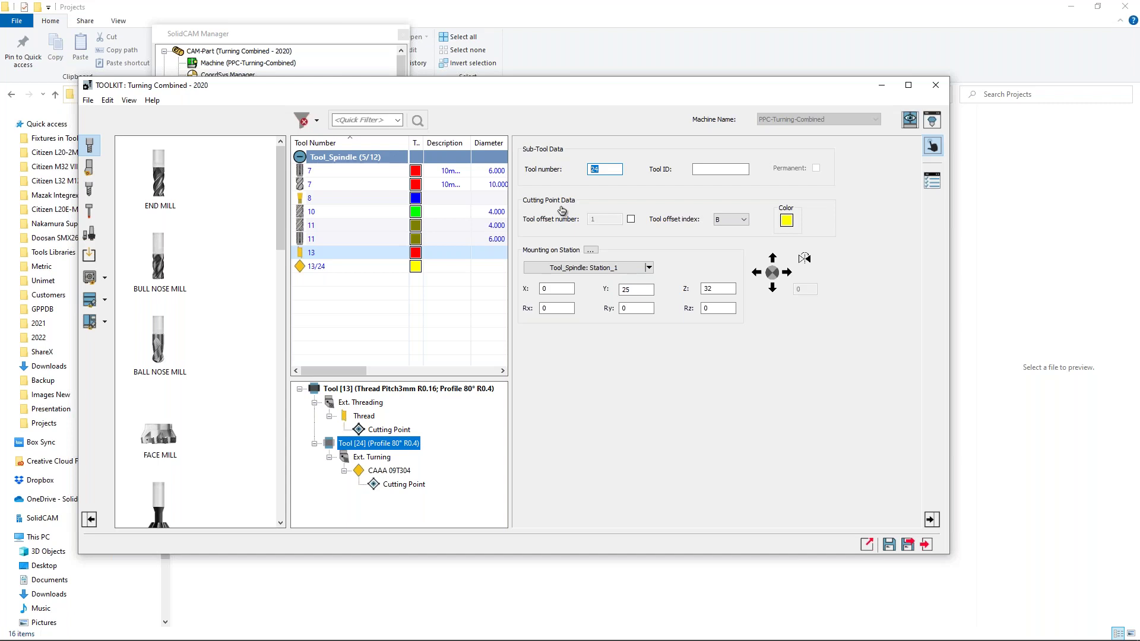
click(927, 544)
key(alt+Tab)
key(alt+Tab)
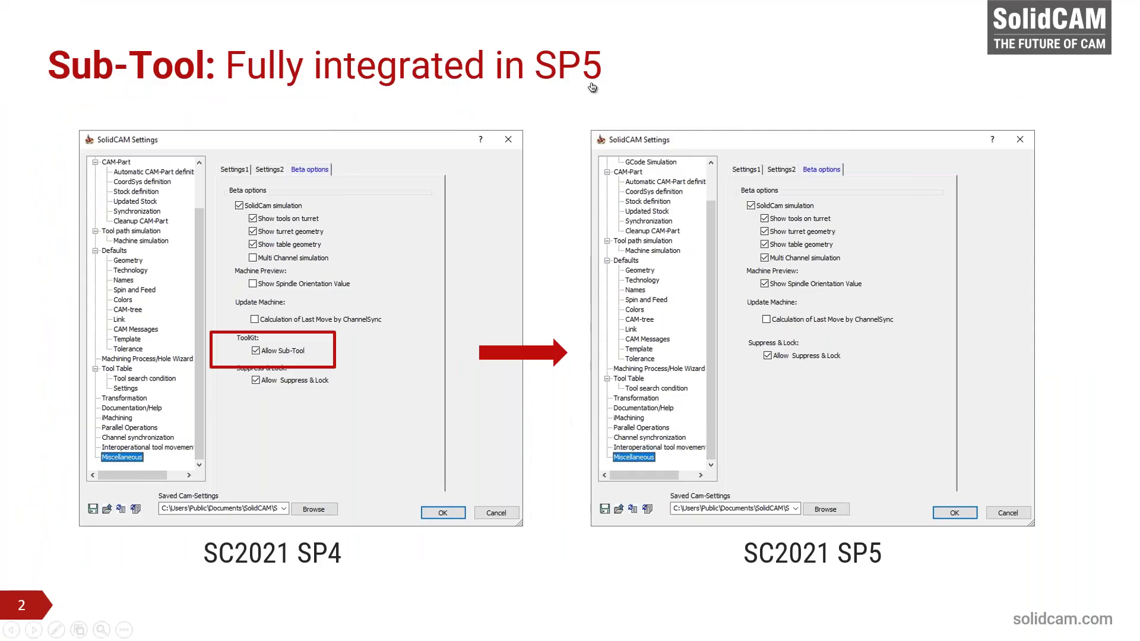
click(552, 259)
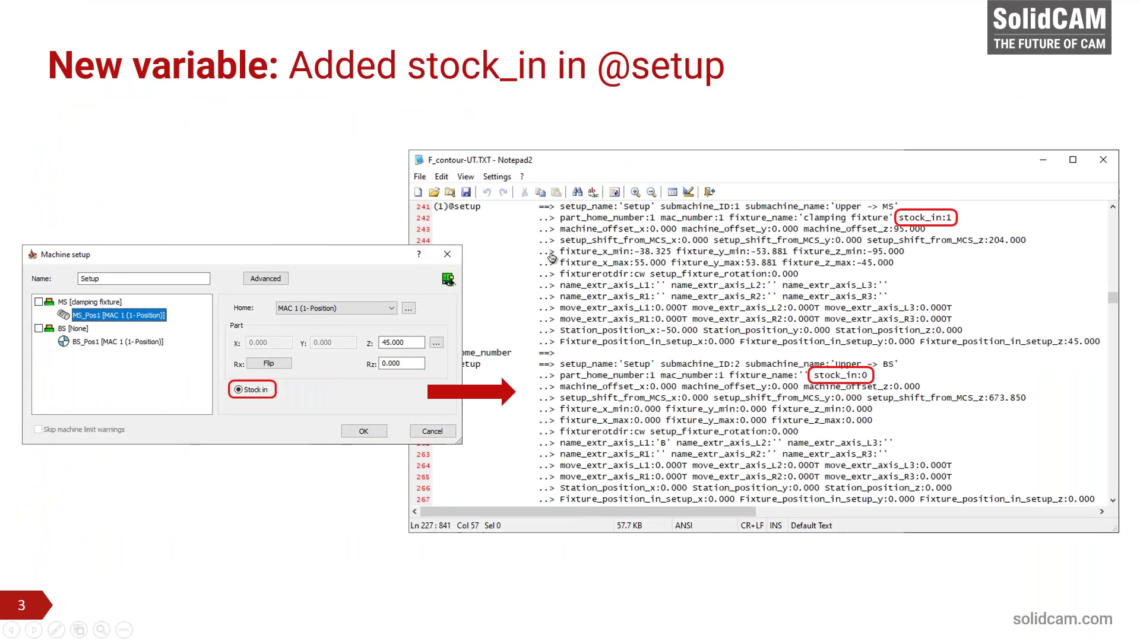
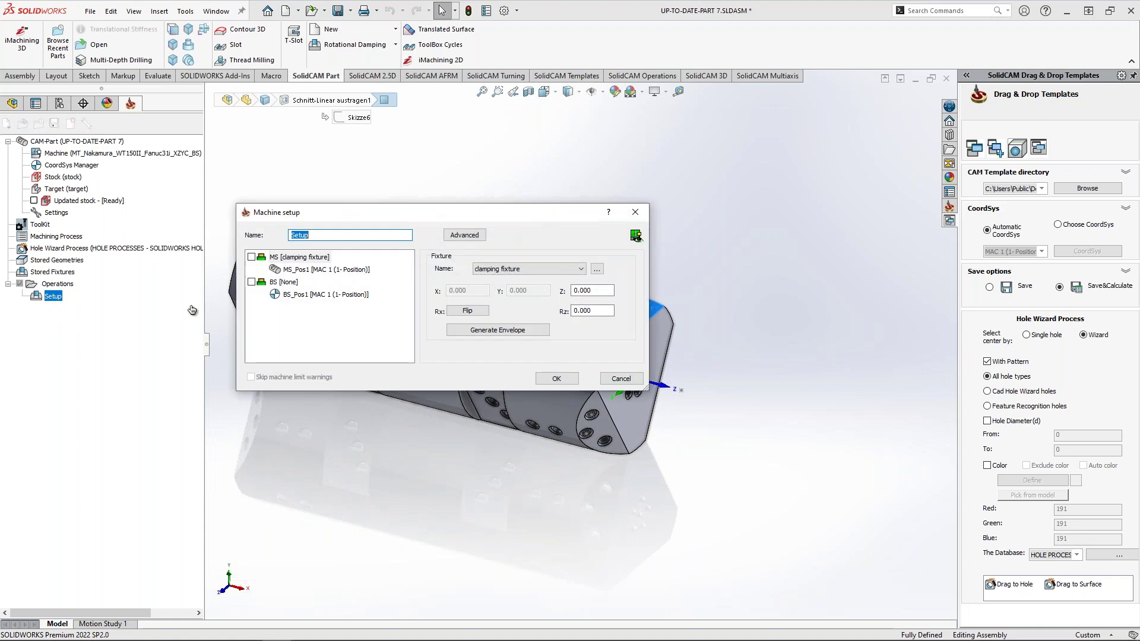
Step: Examine the part clamped in the main spindle in the Machine Preview of the machine setup, and close the preview
drag(422, 219, 309, 229)
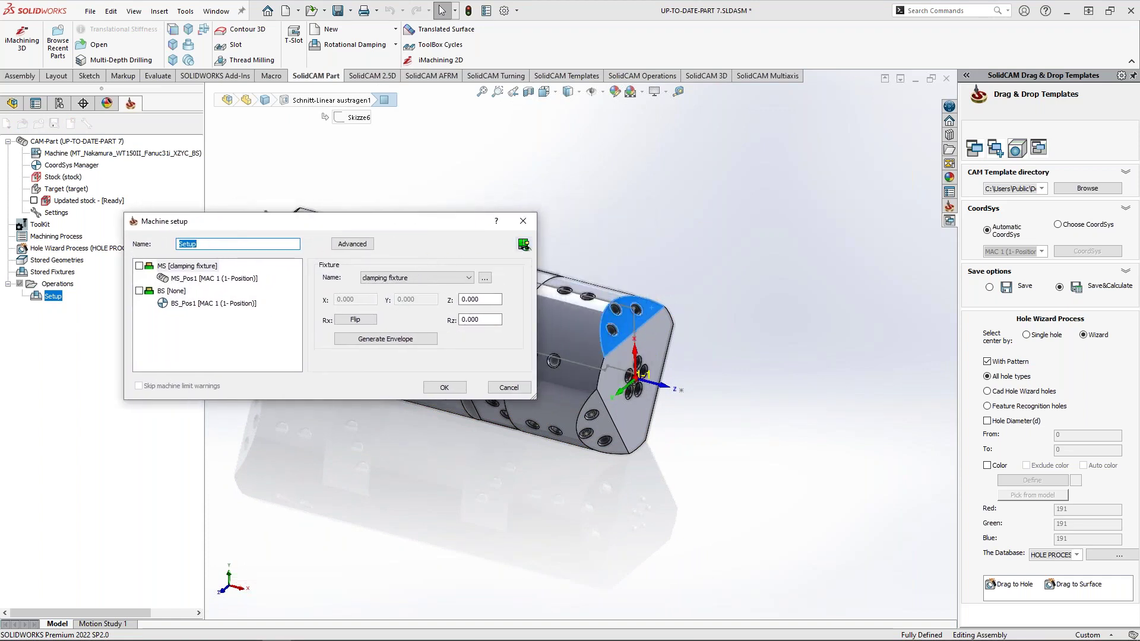
click(525, 244)
double_click(729, 203)
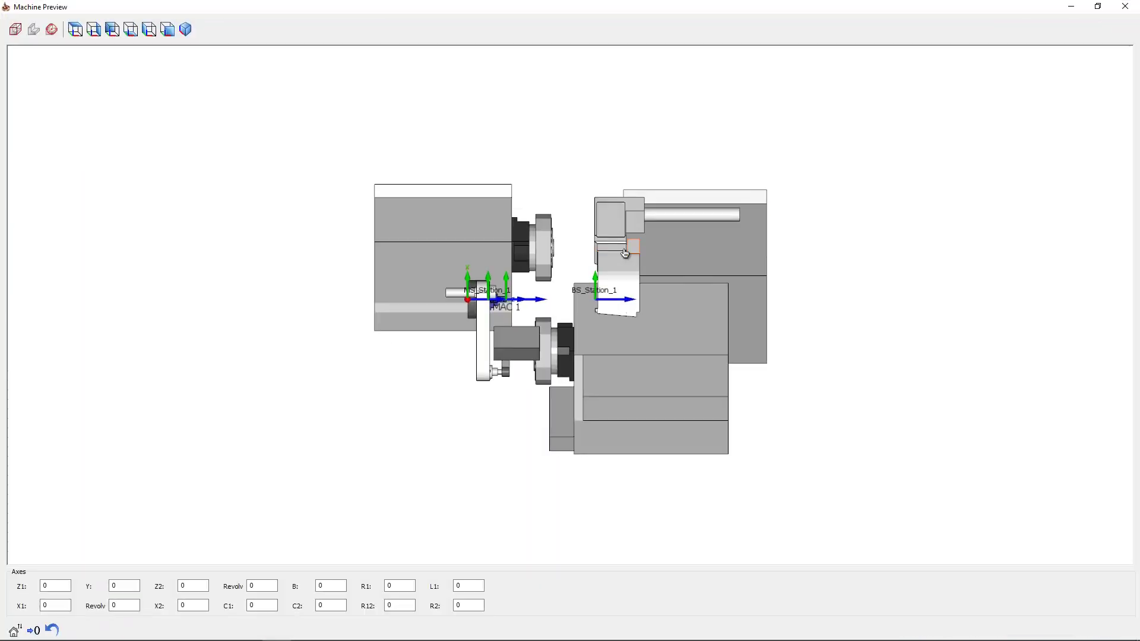
scroll(598, 265, up, 5)
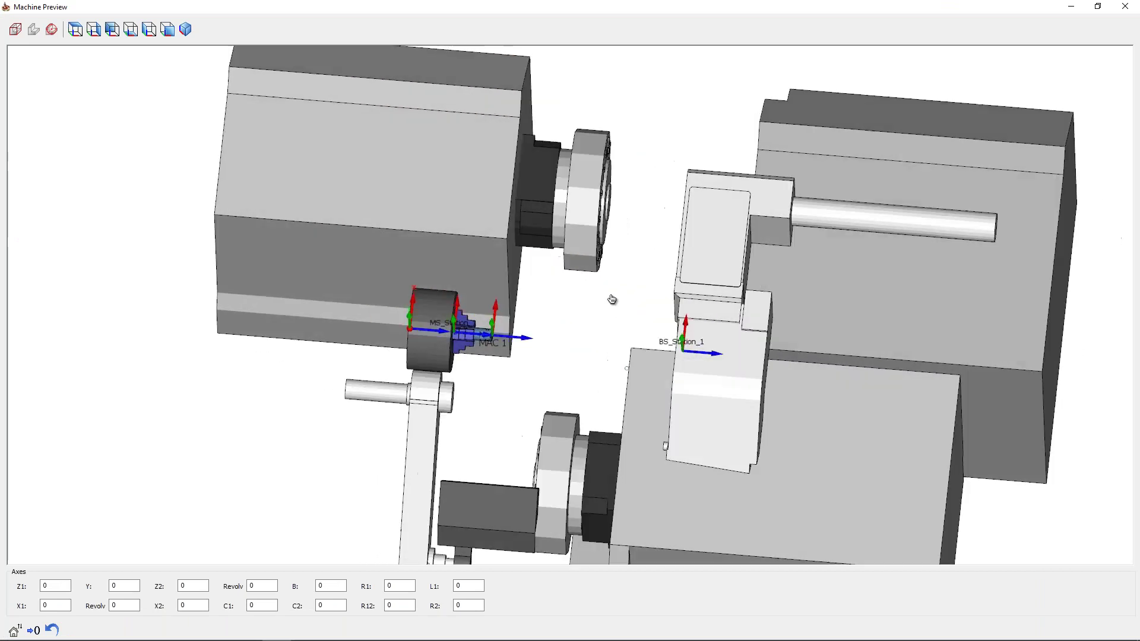
scroll(619, 304, up, 6)
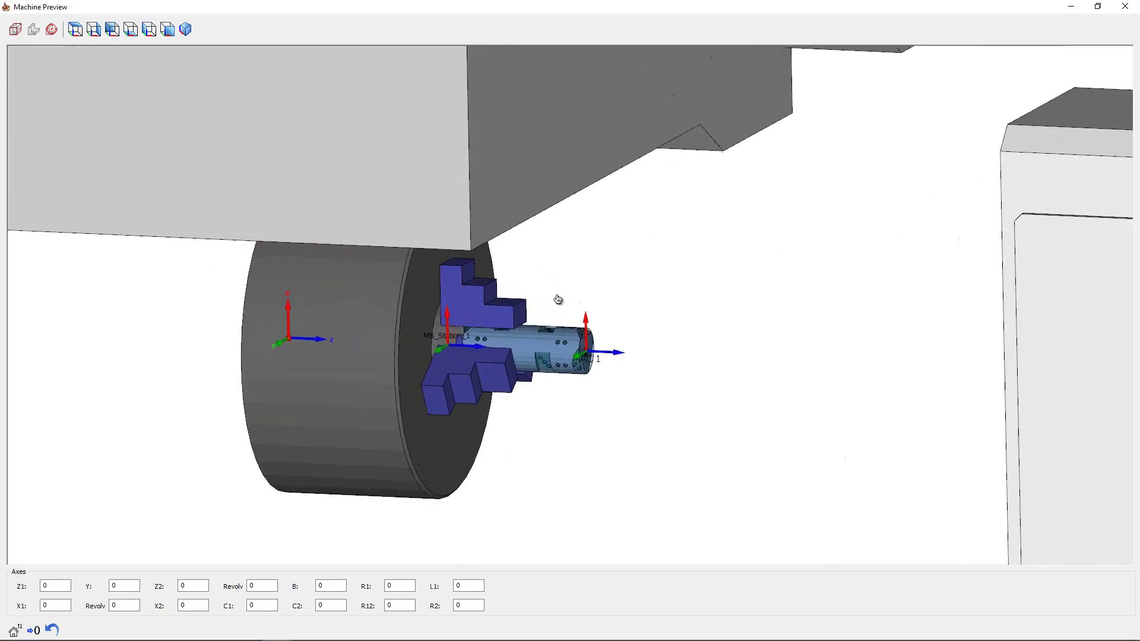
middle_drag(558, 299, 614, 393)
scroll(602, 361, up, 3)
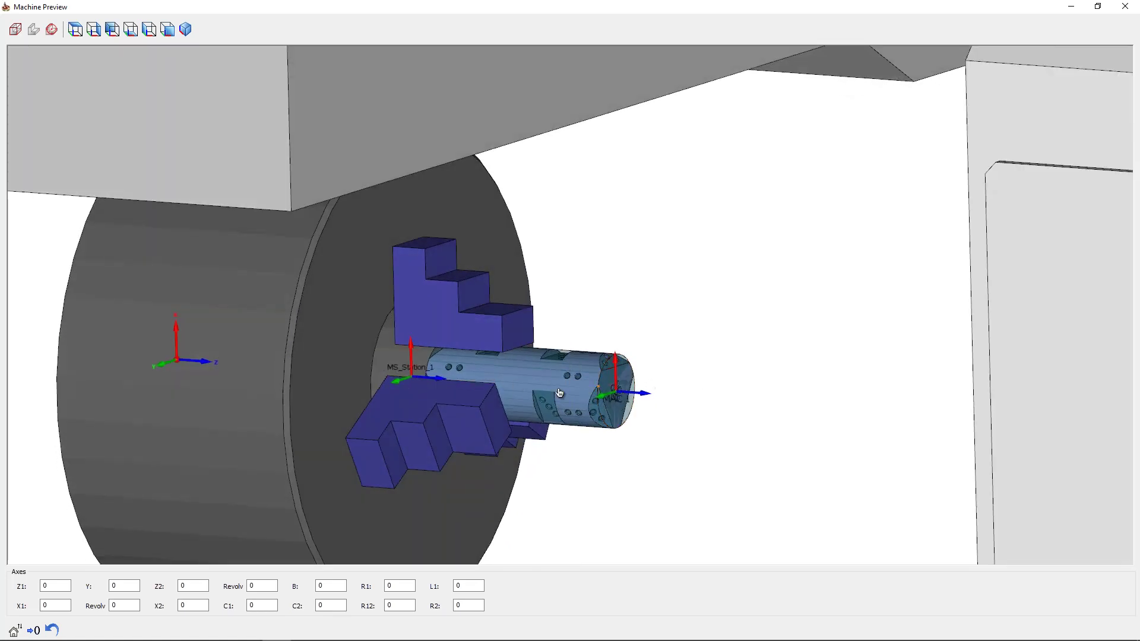
scroll(656, 396, down, 5)
scroll(649, 377, up, 2)
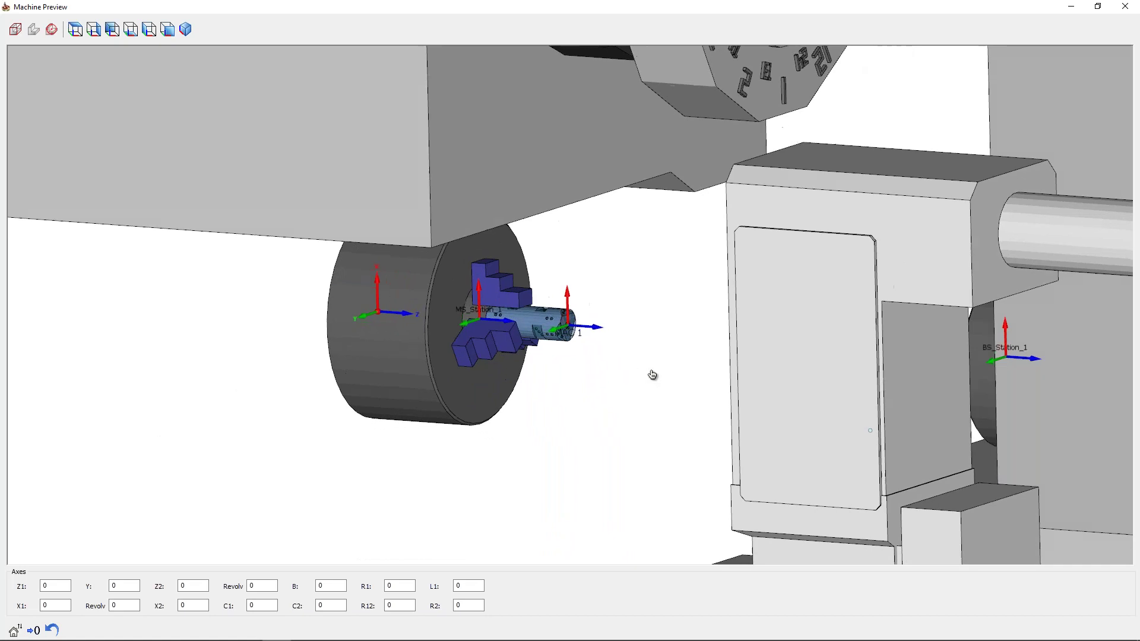
click(1125, 5)
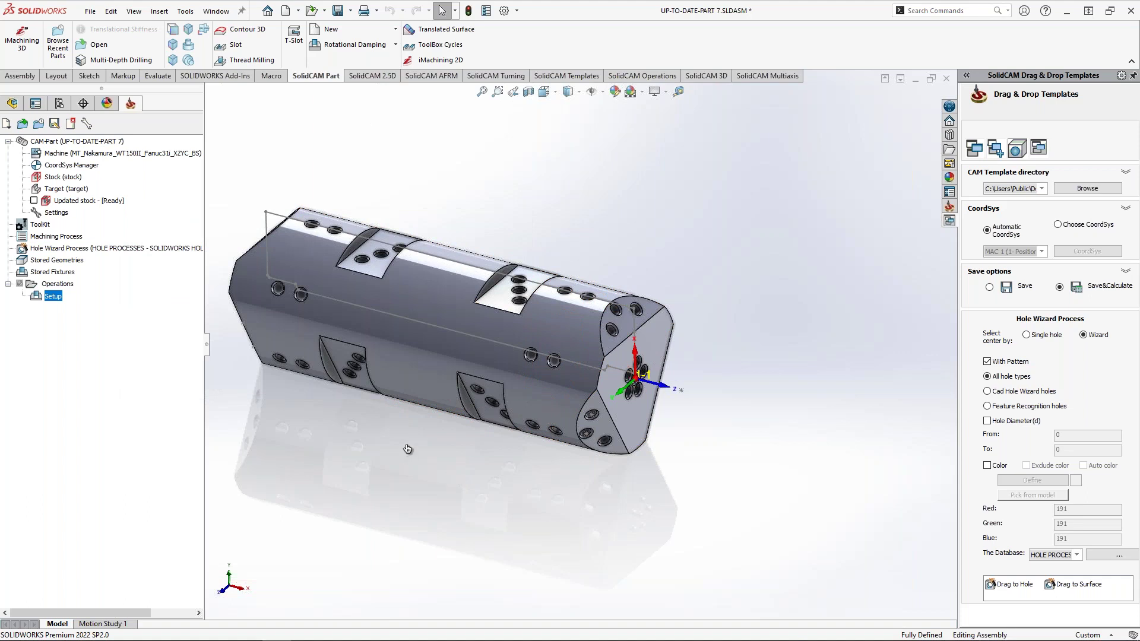
Step: Open the ToolKit, load the tool library Up-To-Date - Part 7 - Angular Heads.tlv, and expand its Plane Rotation - Y angular holders
double_click(40, 226)
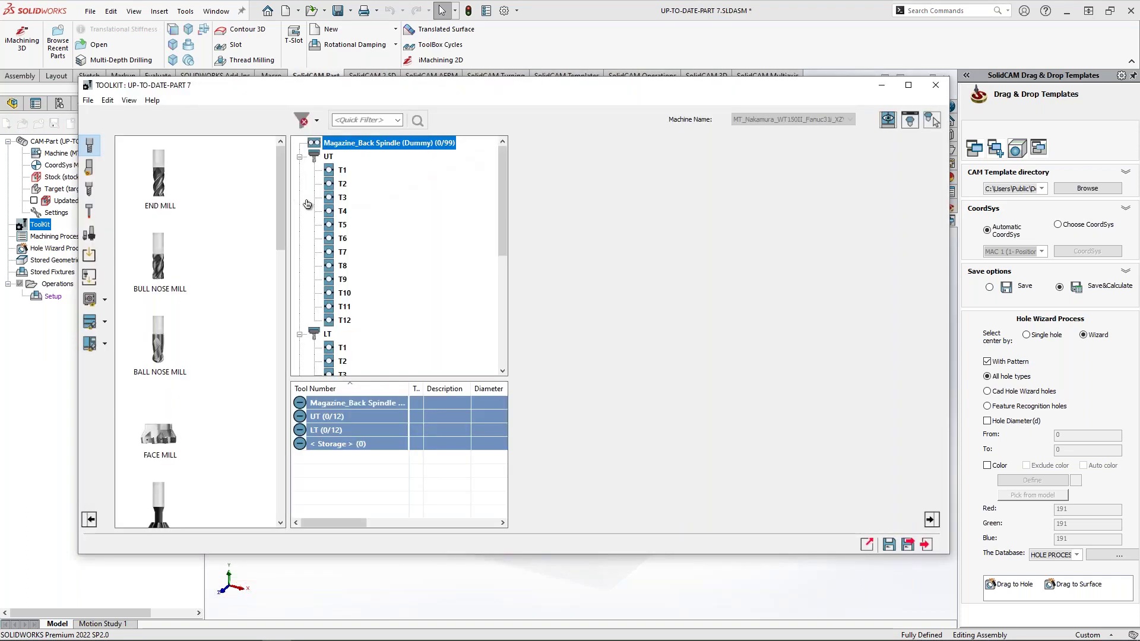
drag(569, 93, 541, 100)
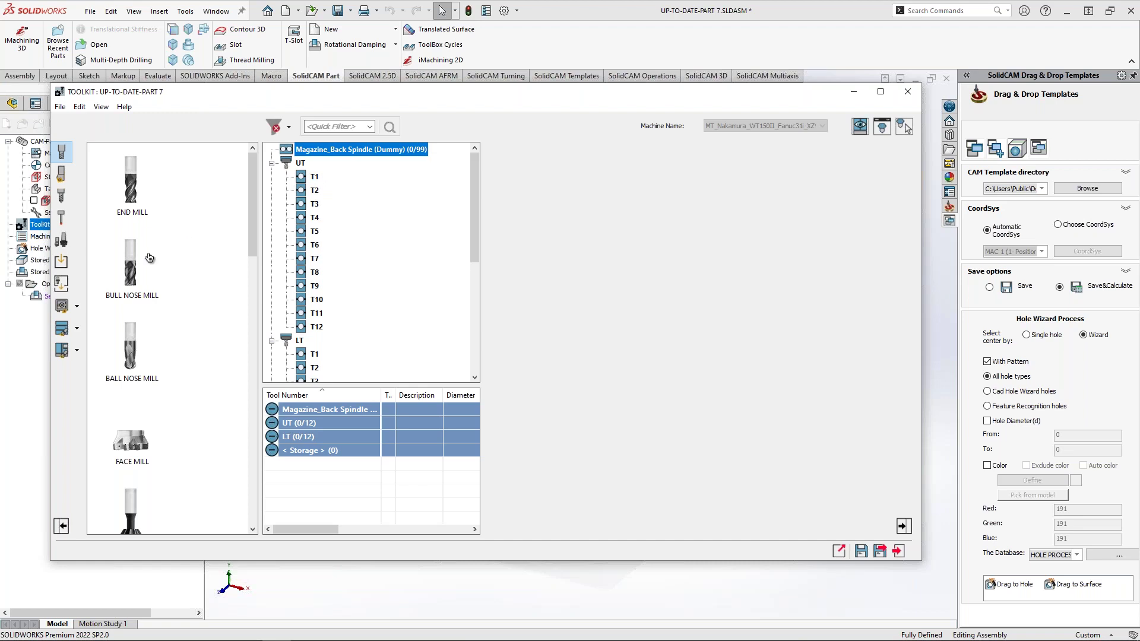
click(69, 306)
scroll(196, 446, down, 3)
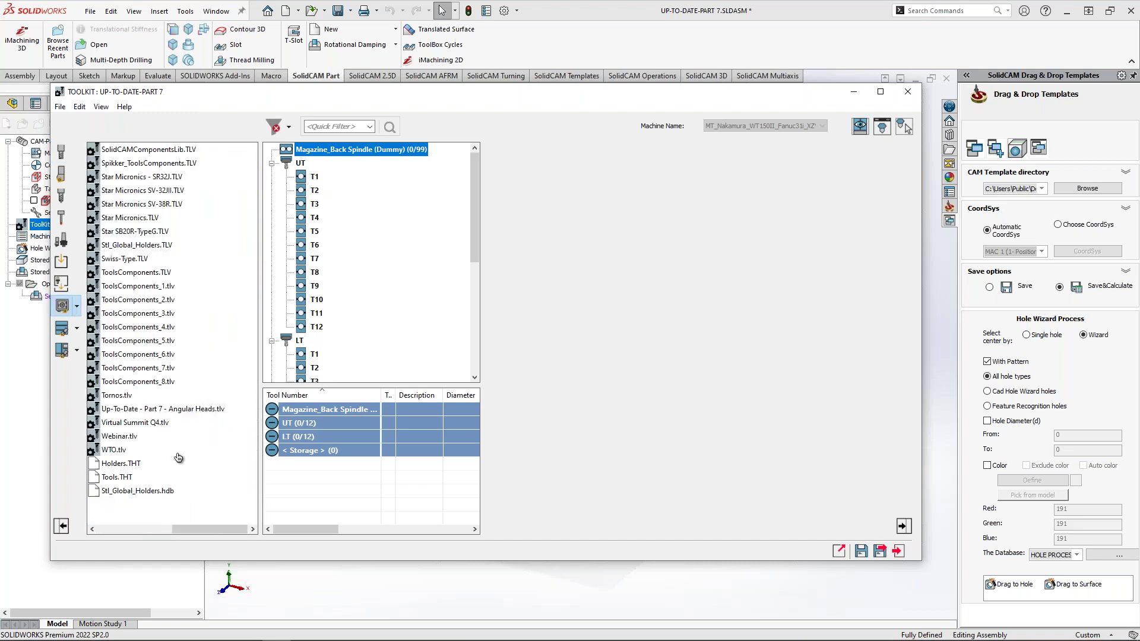
double_click(148, 409)
click(110, 204)
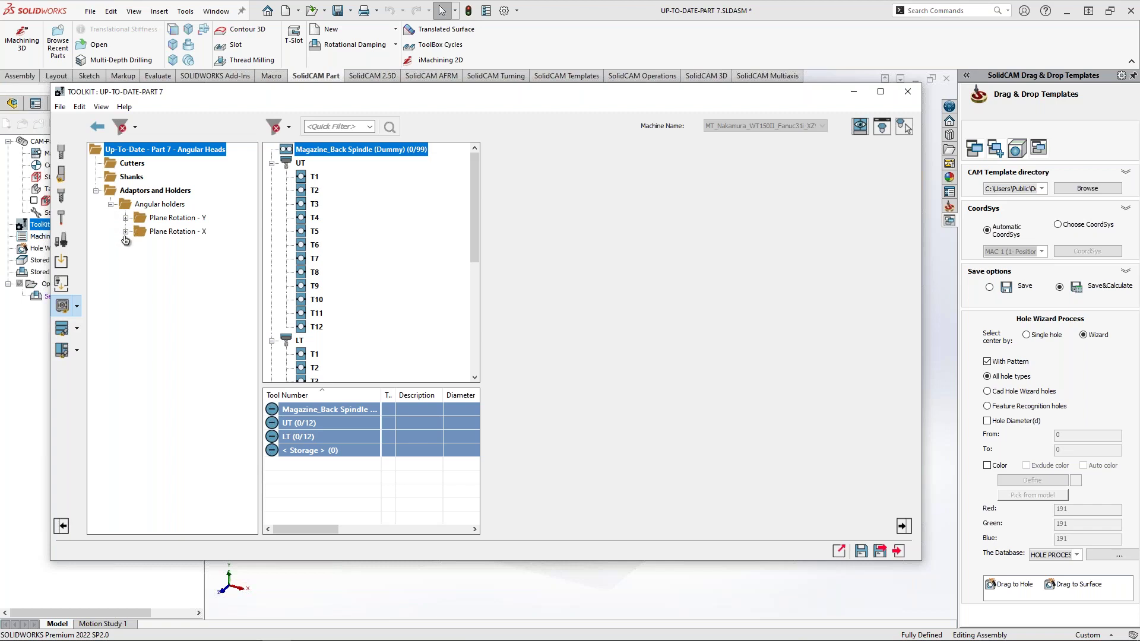
click(125, 219)
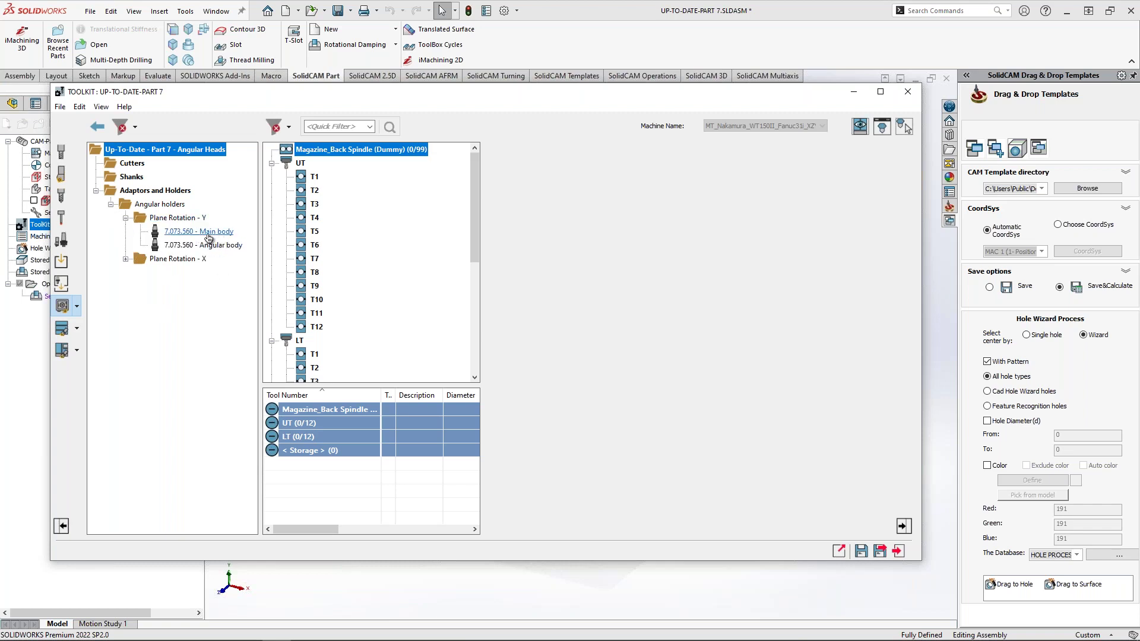
Step: Inspect the main body and angular body of holder 7.073.560 in the Tool Viewer, and close the viewer
click(881, 127)
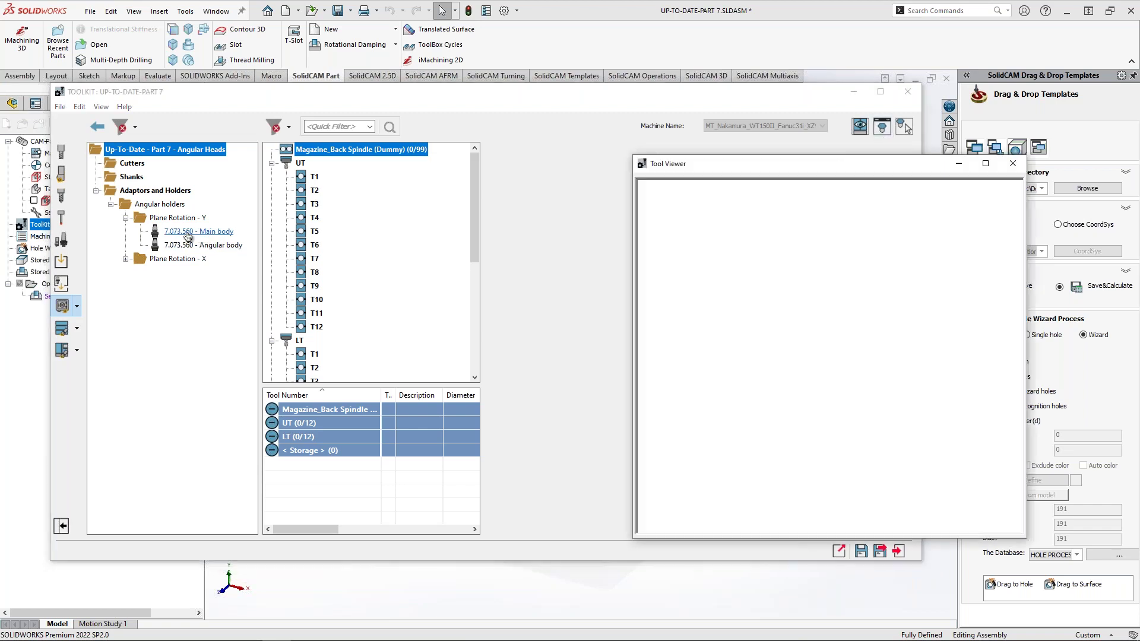
click(187, 233)
drag(669, 313, 831, 333)
click(203, 244)
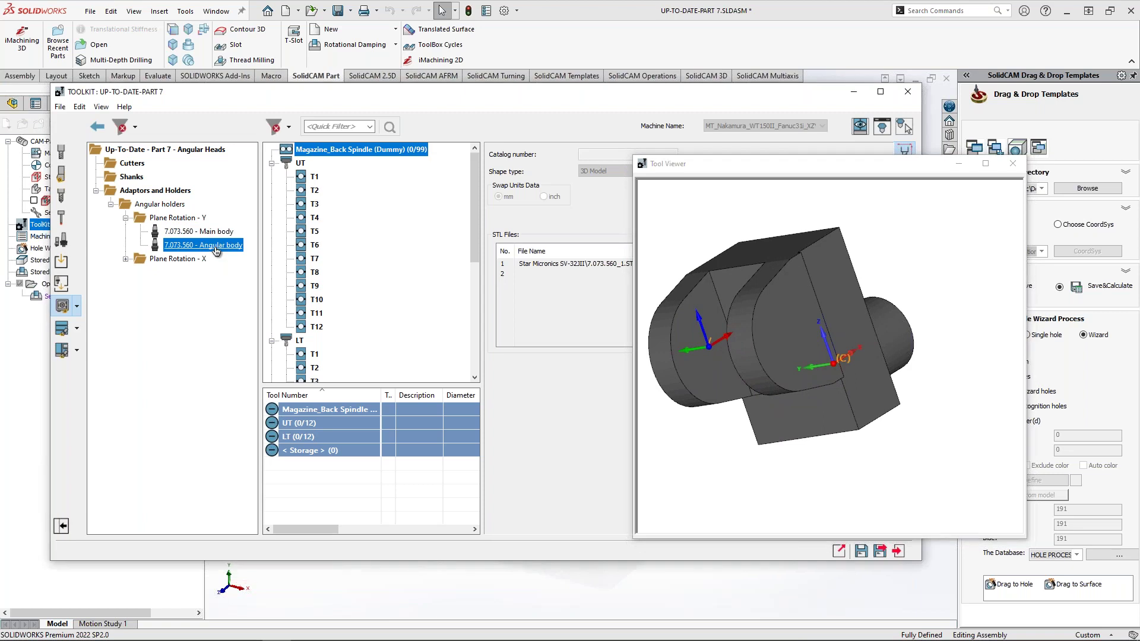
click(198, 232)
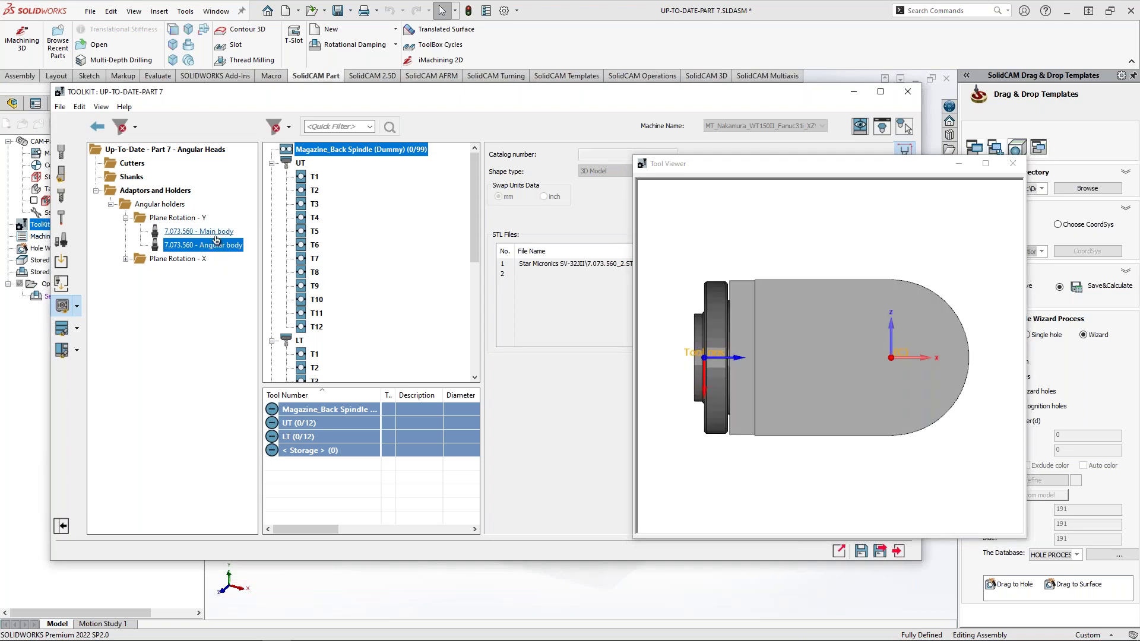
click(1008, 170)
Step: Examine the joint settings and rotary axis data of the 7.073.560 main body without changing them
click(904, 174)
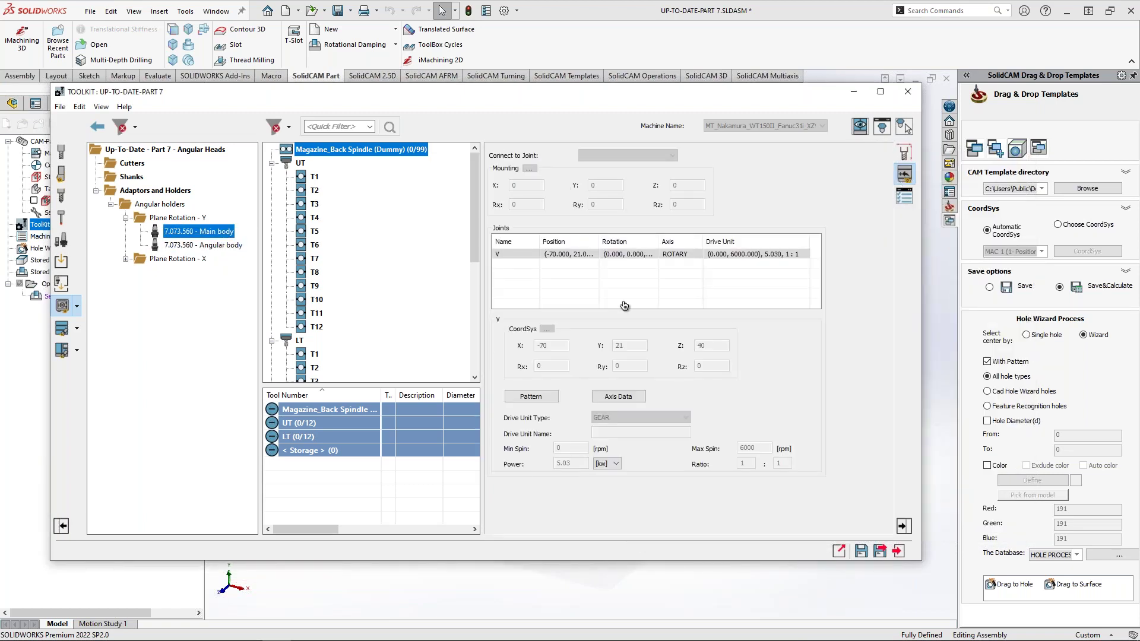
click(224, 234)
click(618, 396)
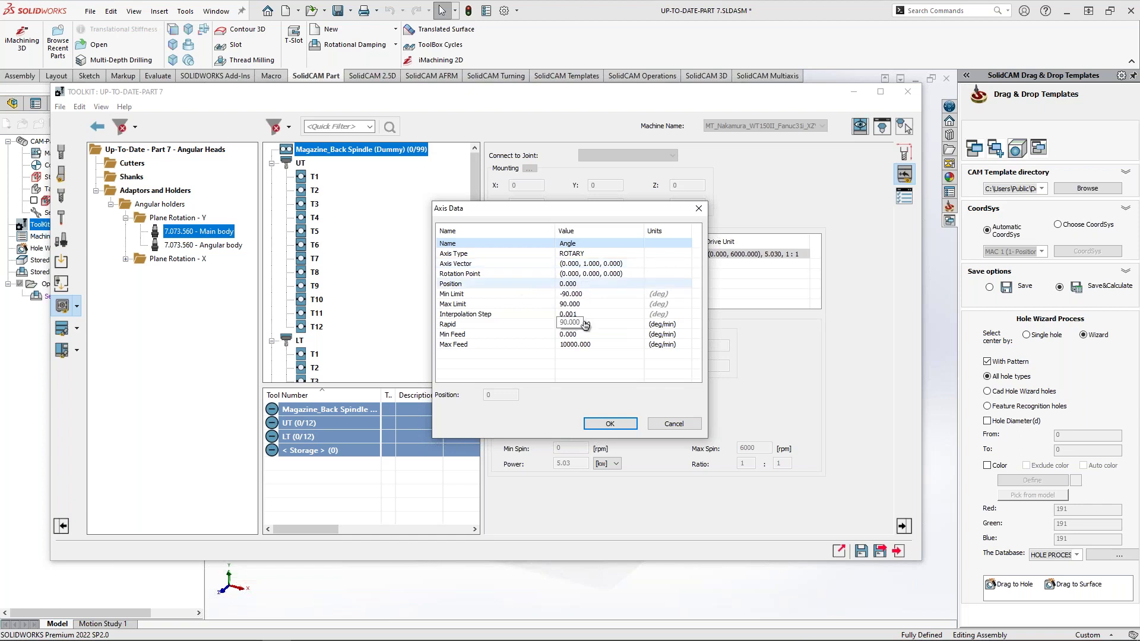
click(673, 423)
Step: Assemble a tool on station T1 of the UT turret from the 7.073.560 main body, its angular body and an end mill
drag(196, 231, 315, 177)
drag(208, 249, 378, 208)
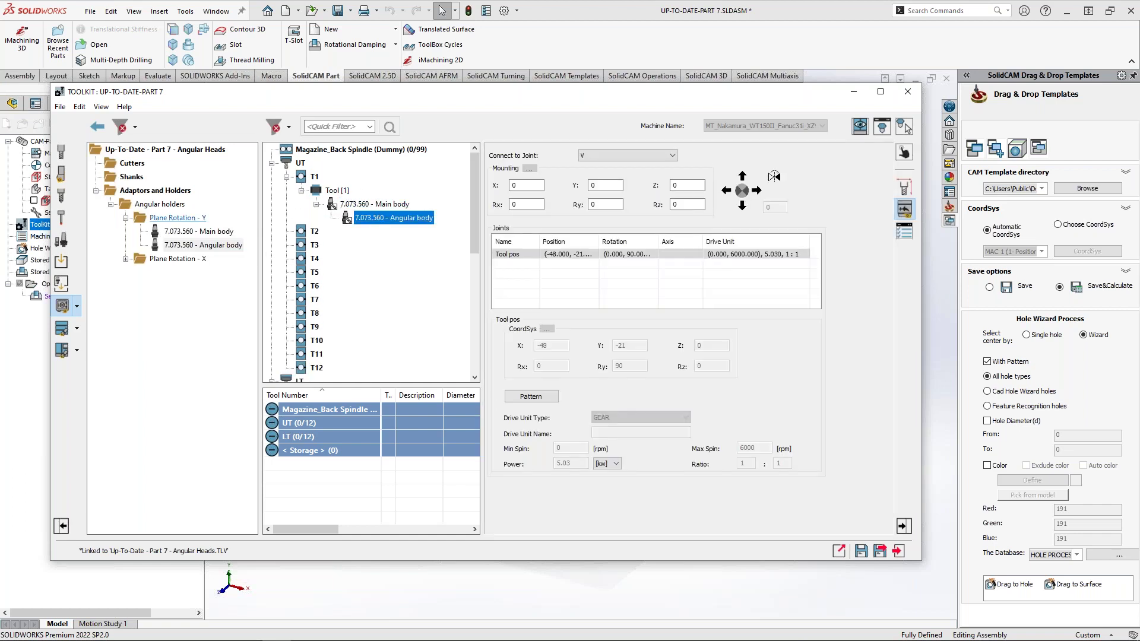
click(62, 152)
drag(131, 179, 394, 218)
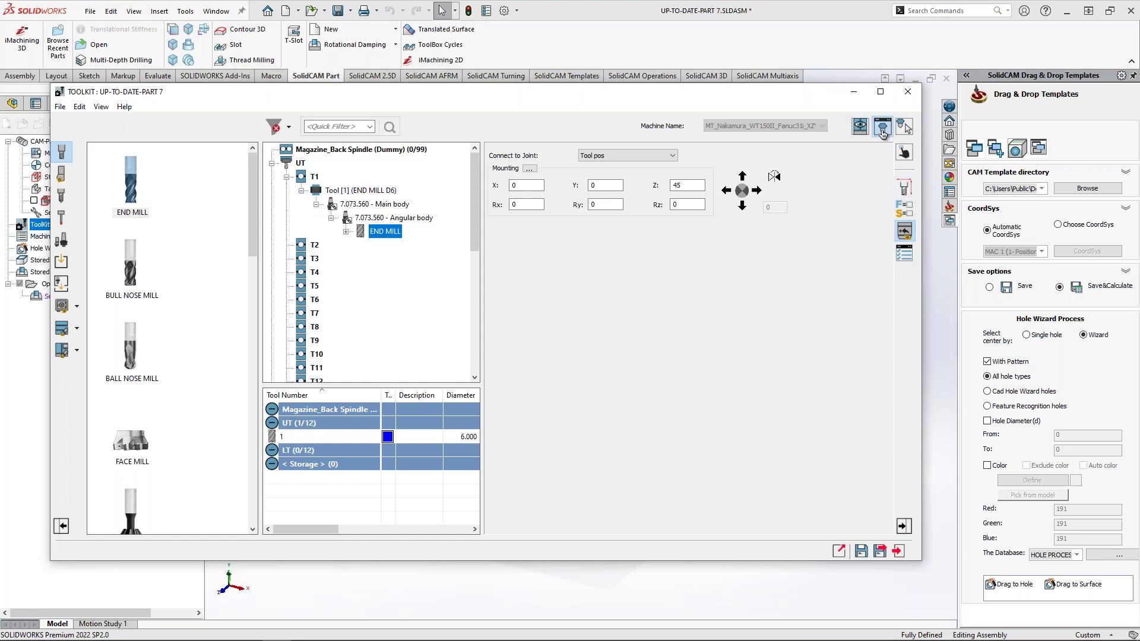
Step: Inspect the assembled angular-head end mill in the Tool Viewer, close the viewer, and examine its mounting at T1 in the Machine Preview
click(882, 126)
drag(865, 323, 817, 360)
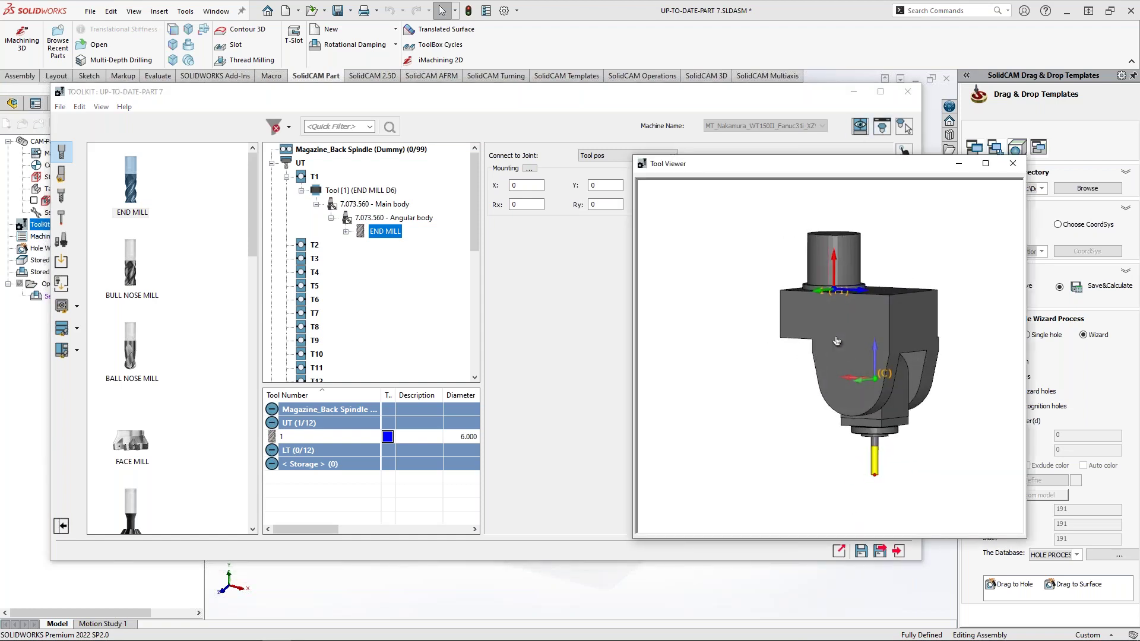
click(1013, 163)
click(861, 126)
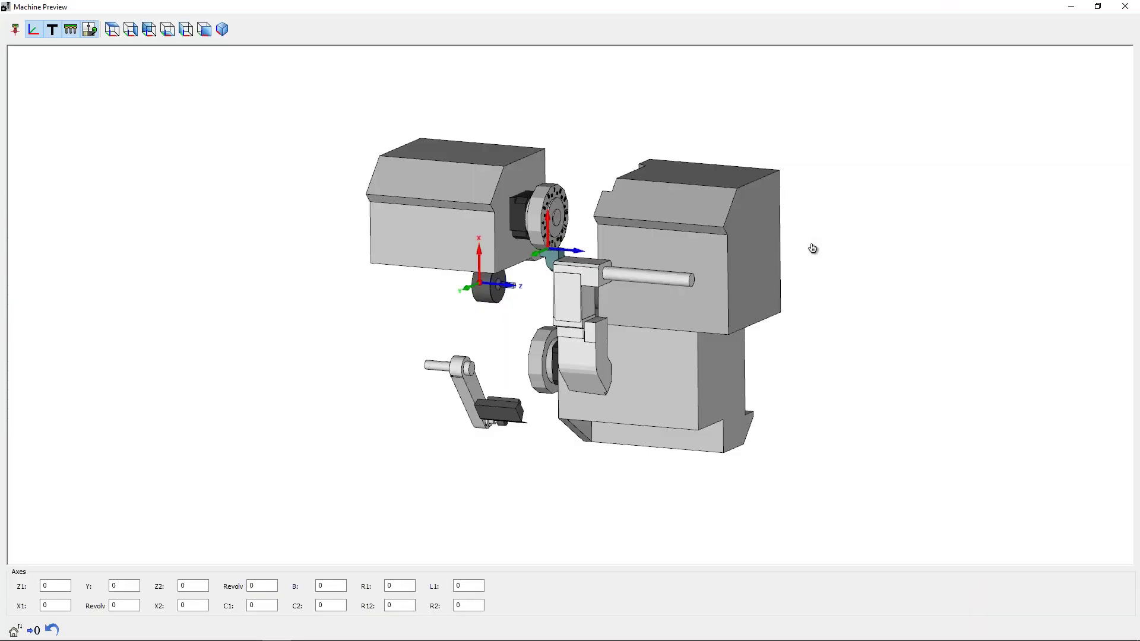
scroll(519, 289, up, 10)
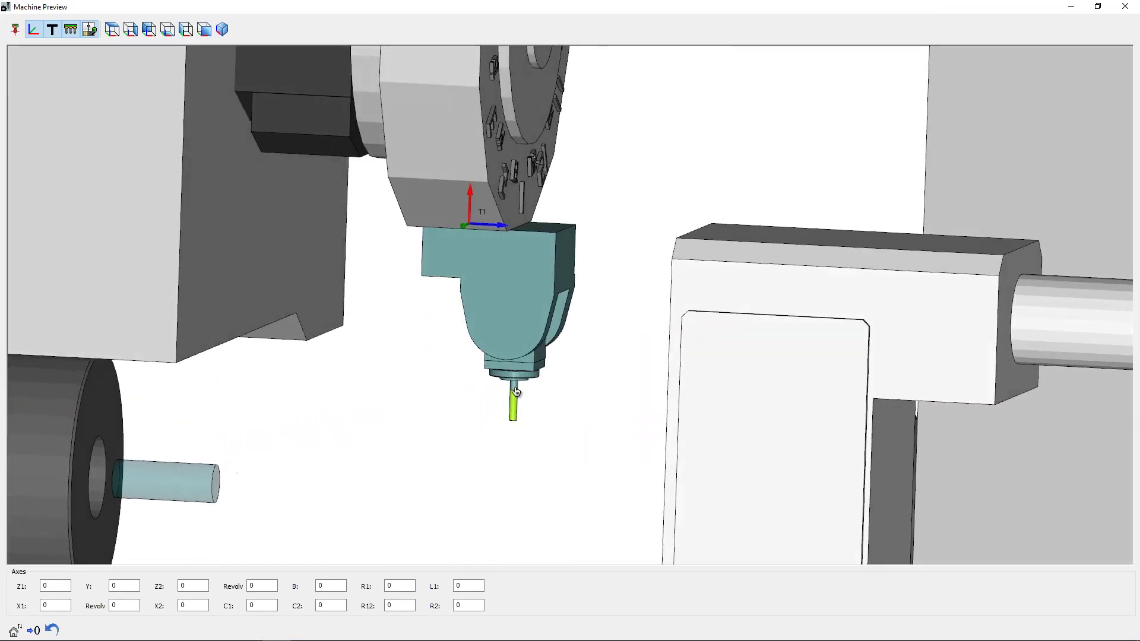
middle_drag(515, 391, 408, 348)
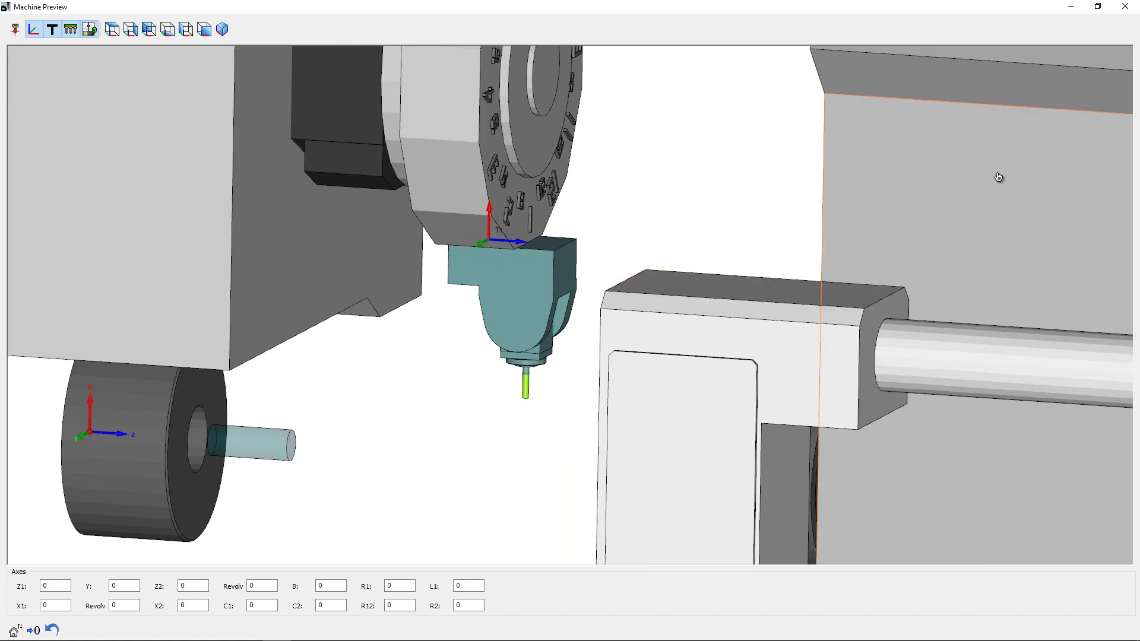
Step: Close the Machine Preview and examine the joint data of the 7.073.560 main body
click(1126, 8)
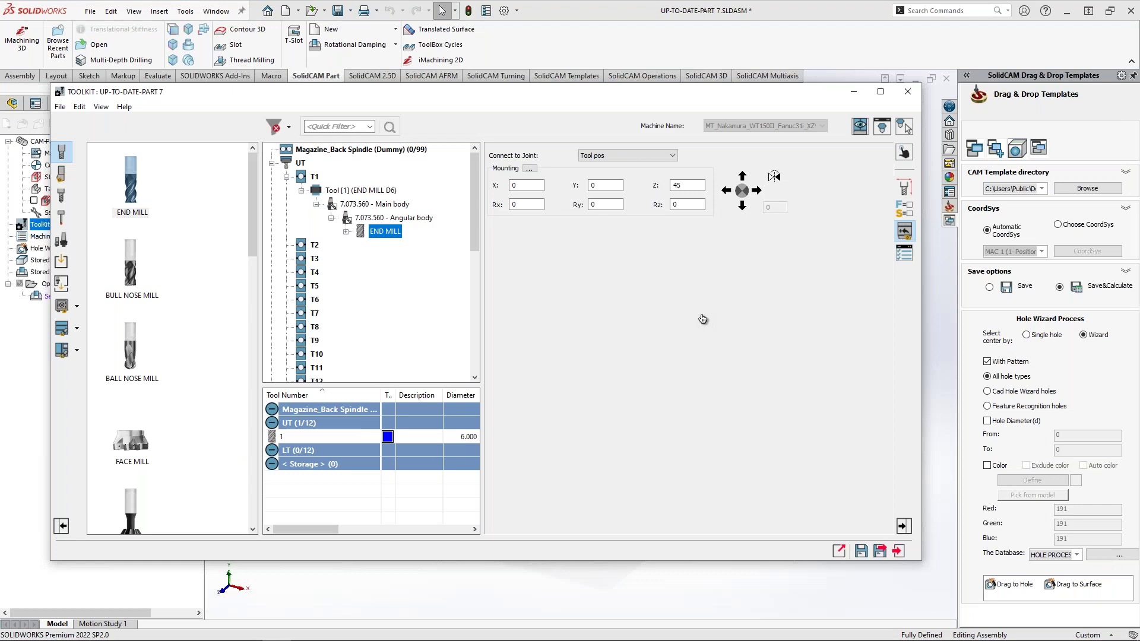
click(375, 204)
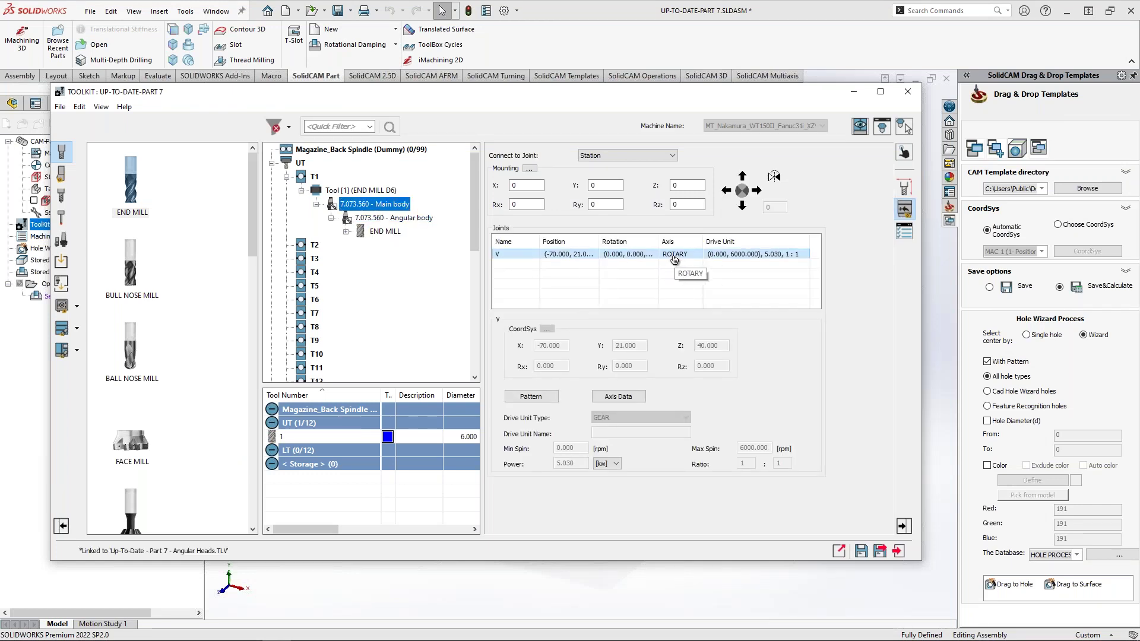
click(636, 286)
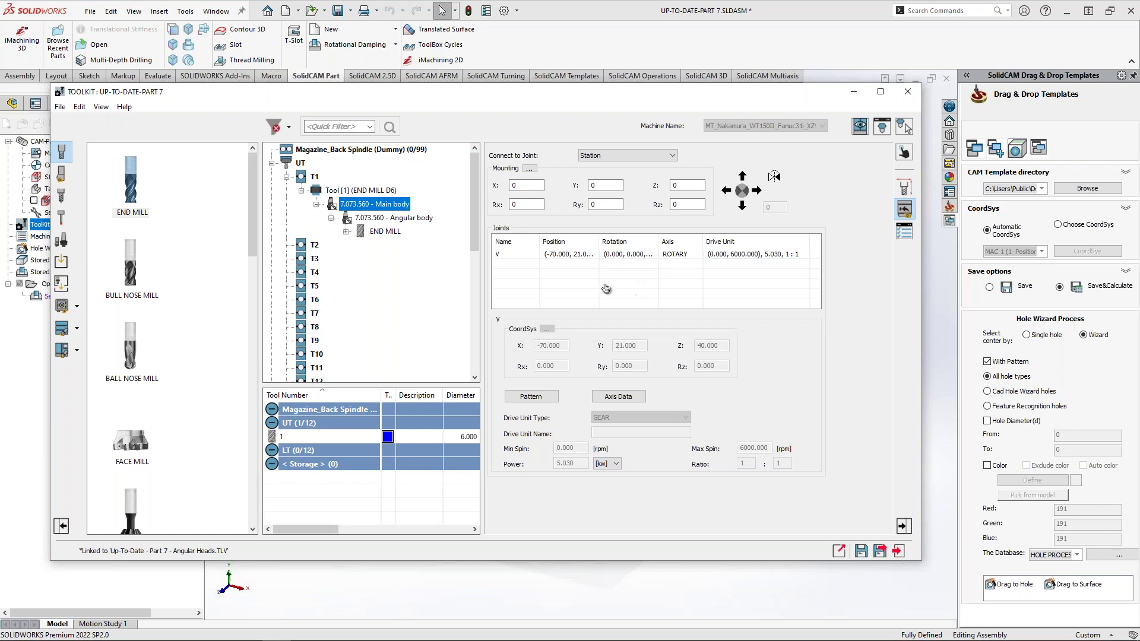
Step: Try Ry mounting rotations of -50 and -20 on the angular body with the Tool Viewer open, and reset Ry to 0
click(394, 218)
click(882, 126)
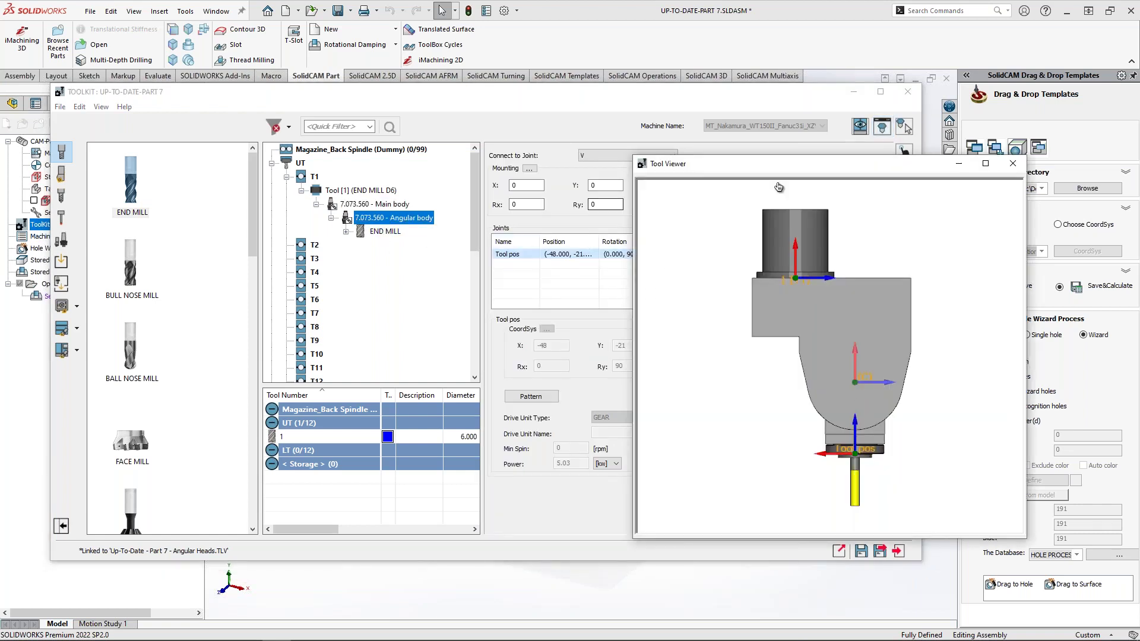
click(614, 204)
click(614, 204)
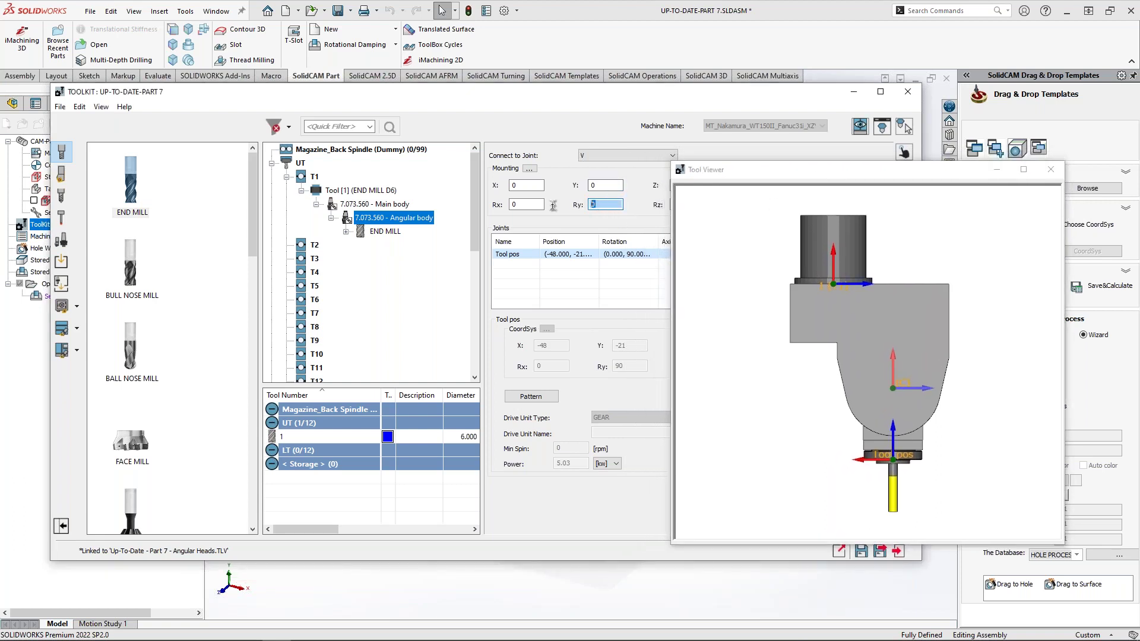
drag(721, 285, 589, 247)
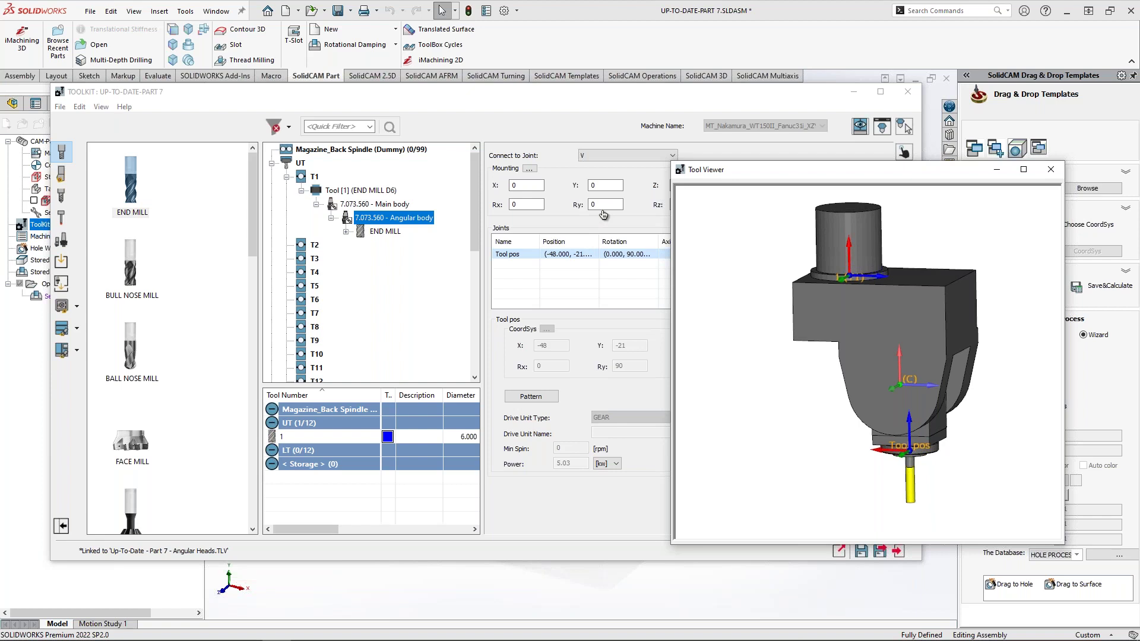
click(603, 205)
text(-50)
key(Return)
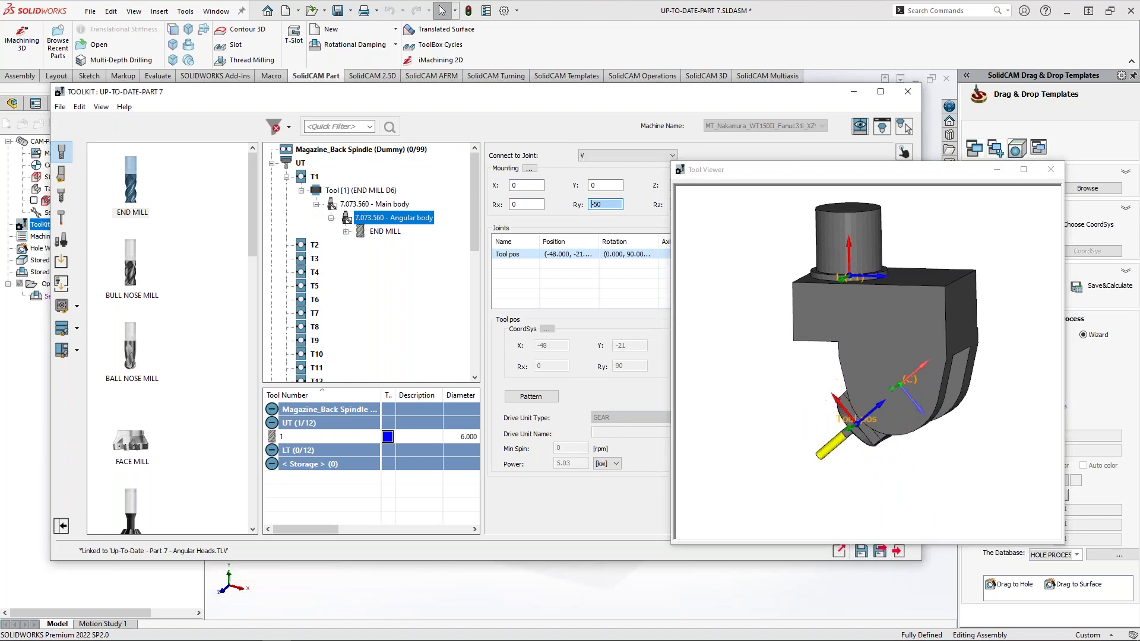
text(-20)
key(Return)
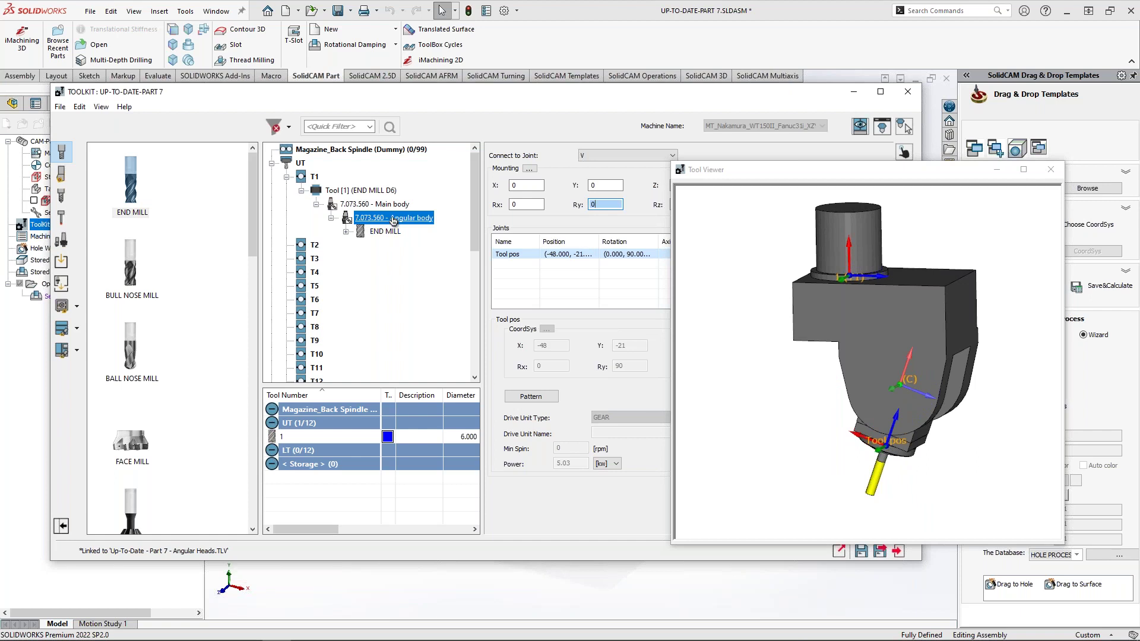
click(390, 223)
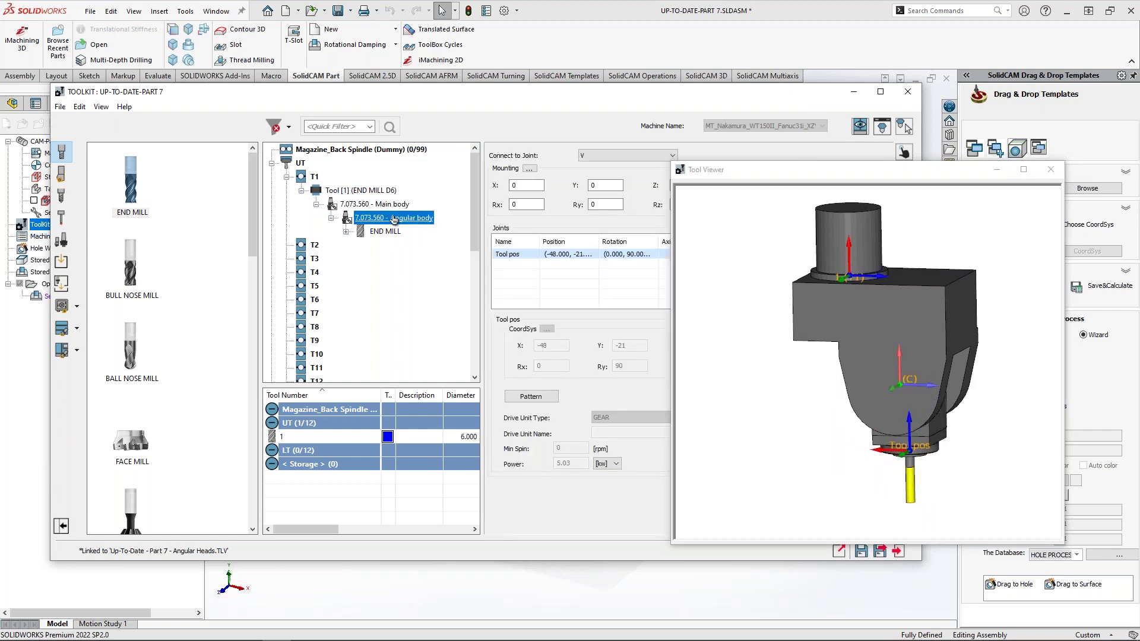
Step: Set the component axis angle in the tool data to 20, keeping the angular head in view in the Tool Viewer
drag(854, 176, 827, 247)
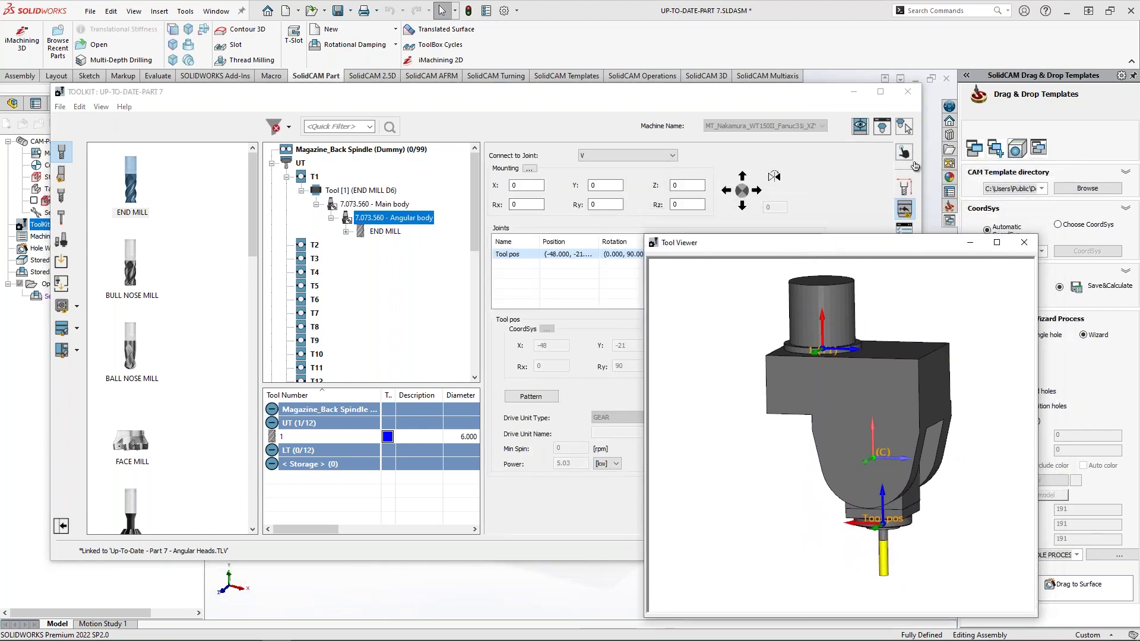
click(904, 153)
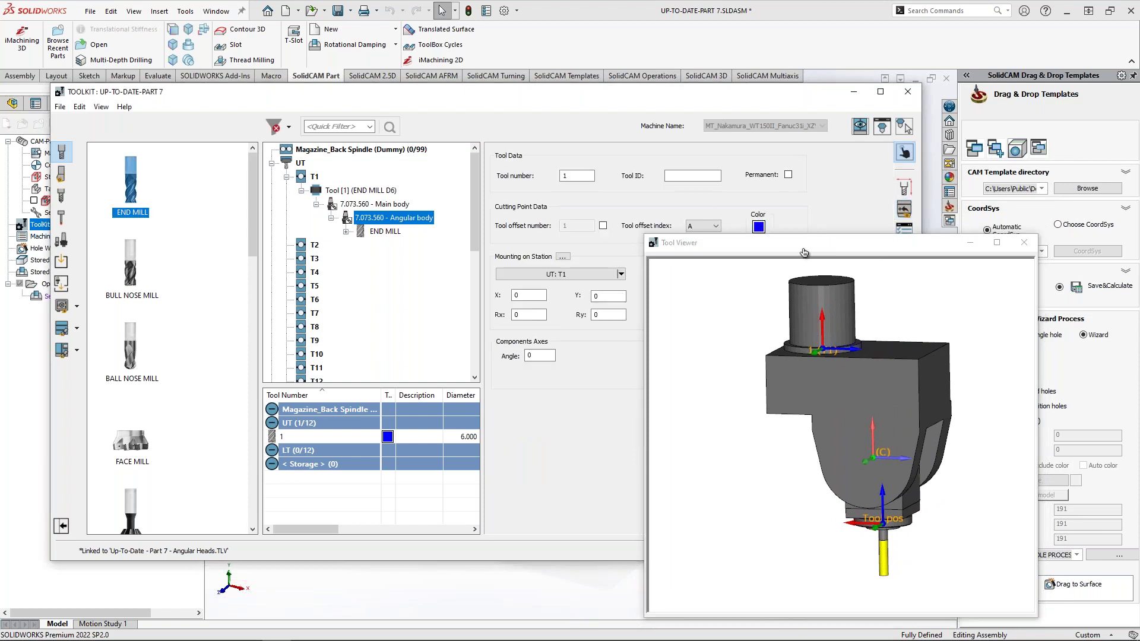
click(541, 357)
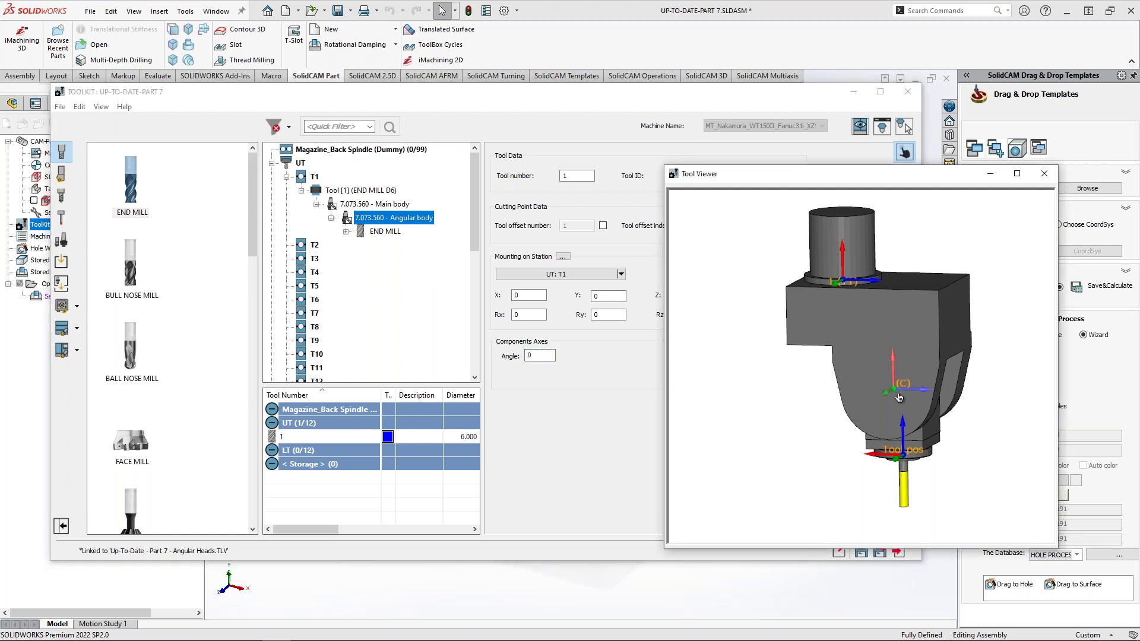
drag(896, 393, 893, 396)
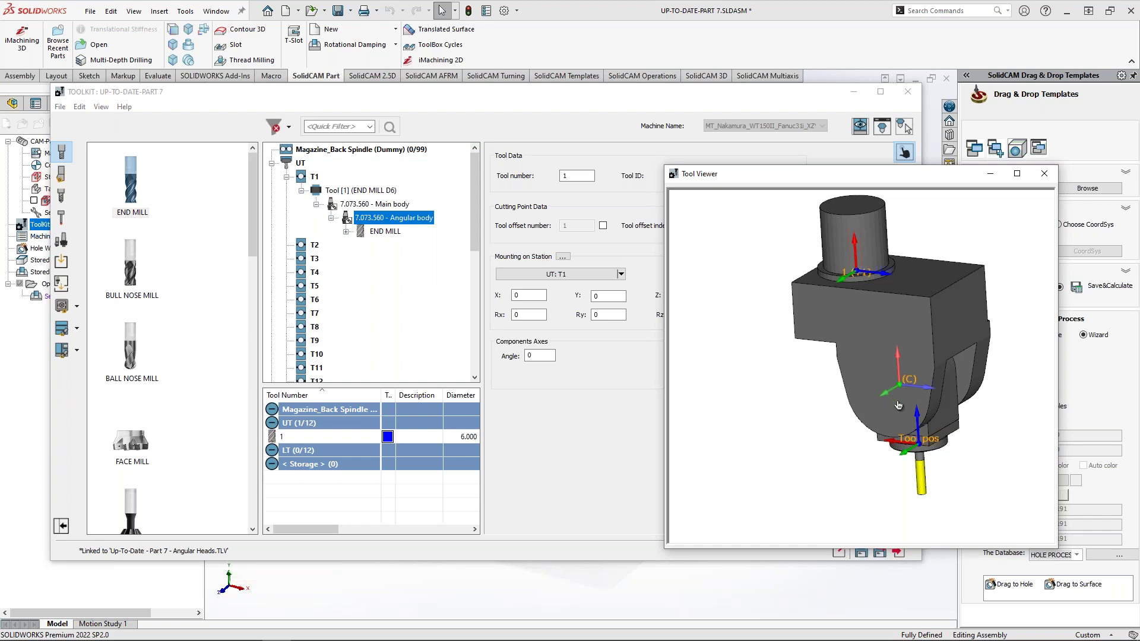
click(543, 354)
scroll(543, 355, up, 4)
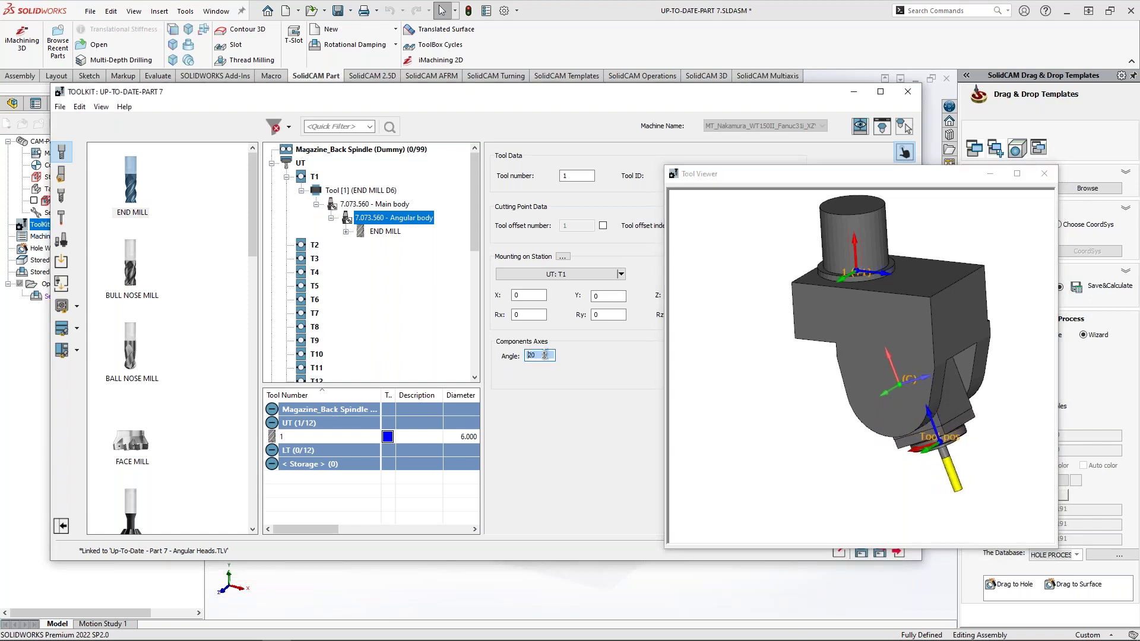
Step: Set the component axis angle to -45 while checking the head in the Machine Preview, and save and exit the toolkit
click(860, 126)
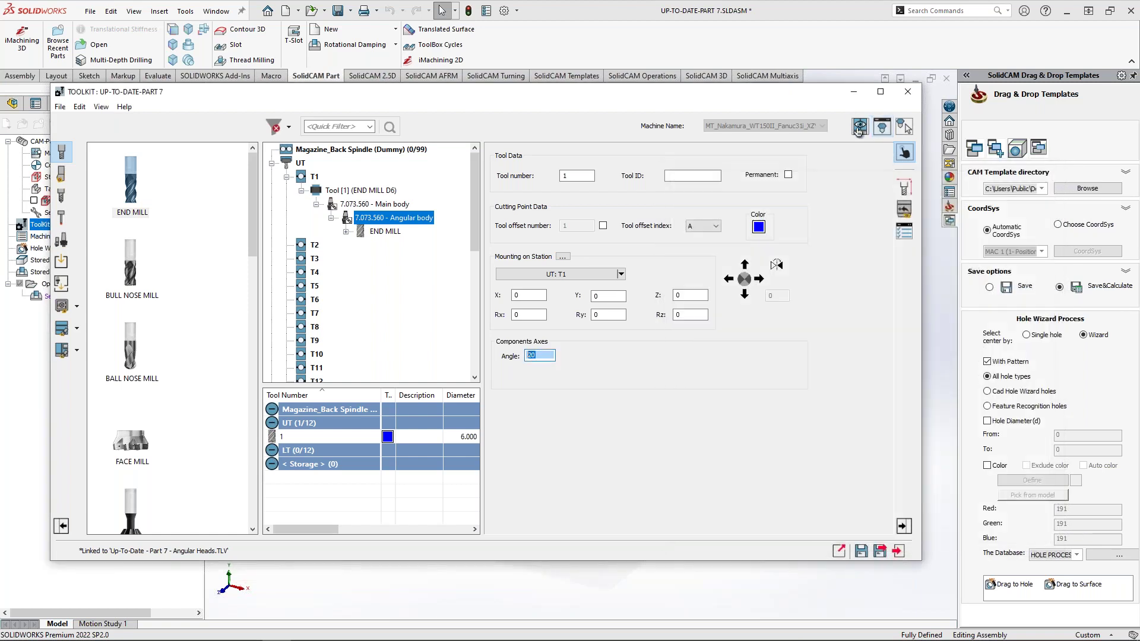
click(882, 126)
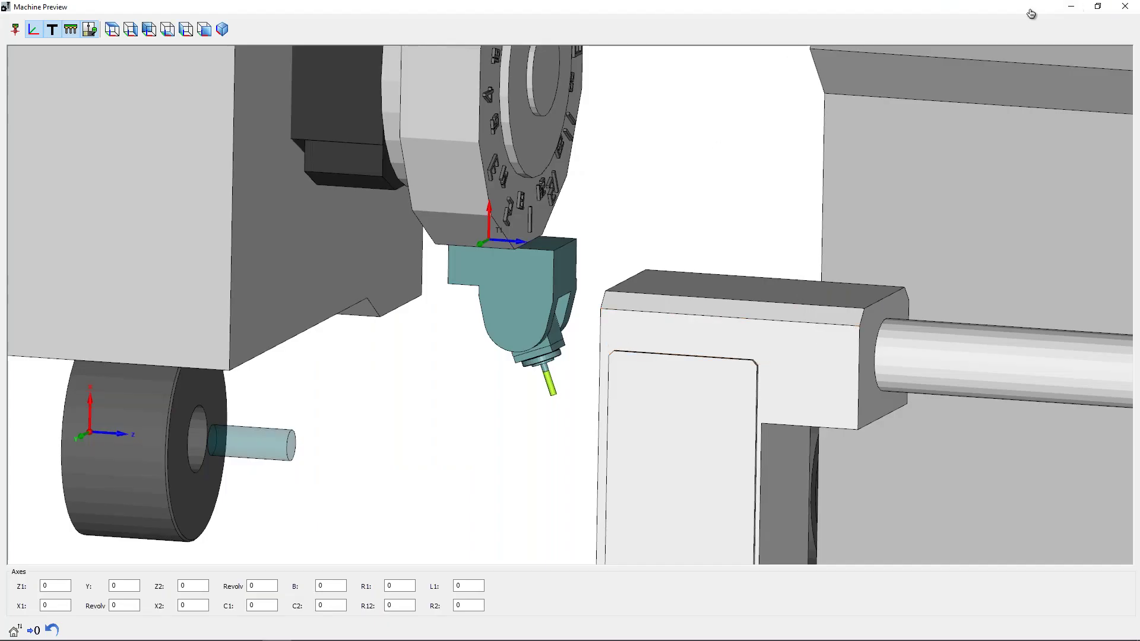
click(1096, 6)
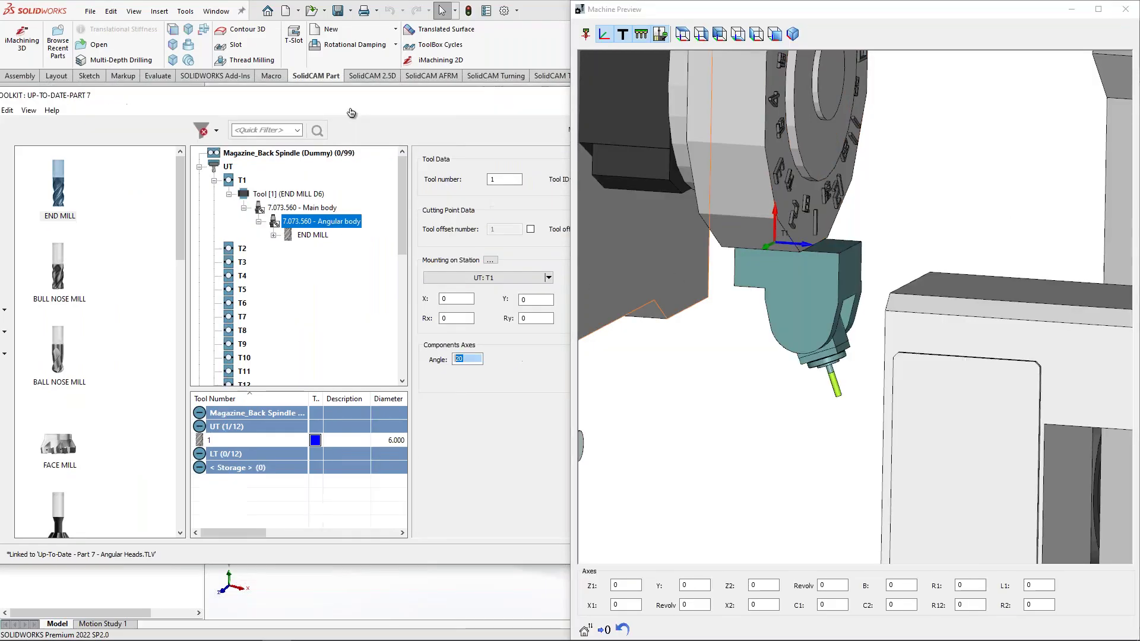
drag(504, 96, 308, 117)
double_click(343, 376)
text(-45)
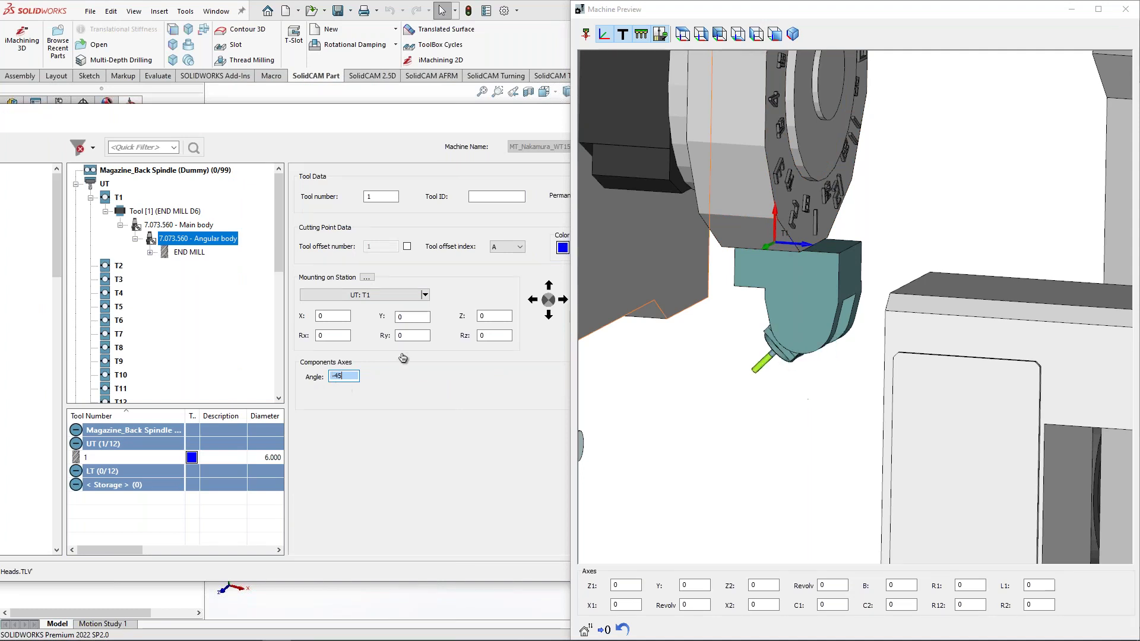
scroll(784, 368, down, 3)
middle_drag(784, 368, 798, 359)
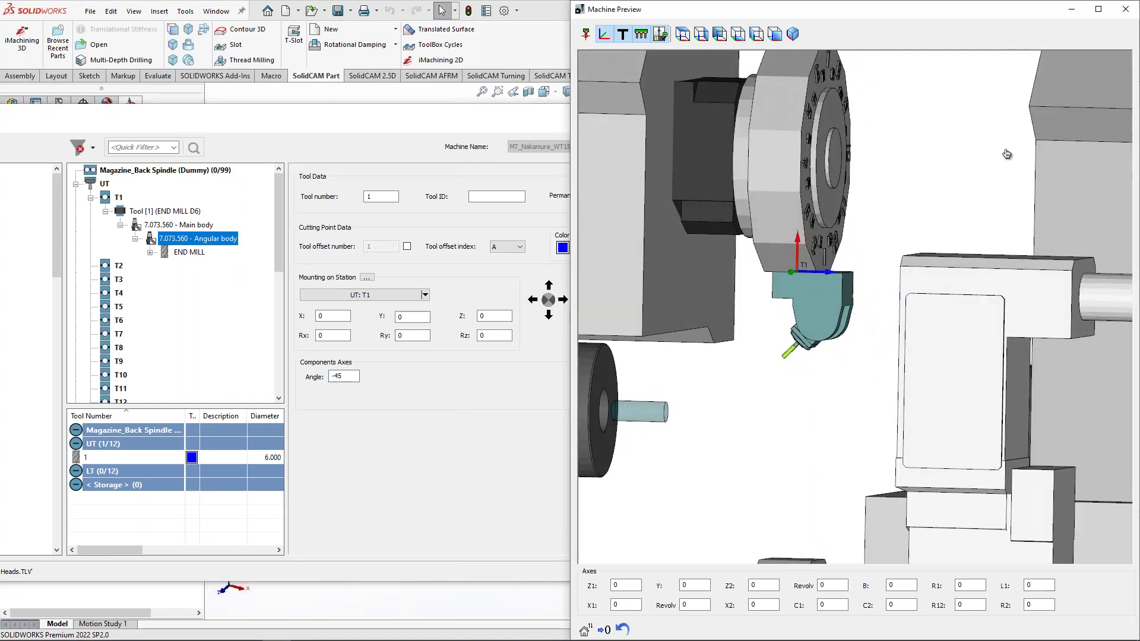
click(1125, 8)
click(684, 573)
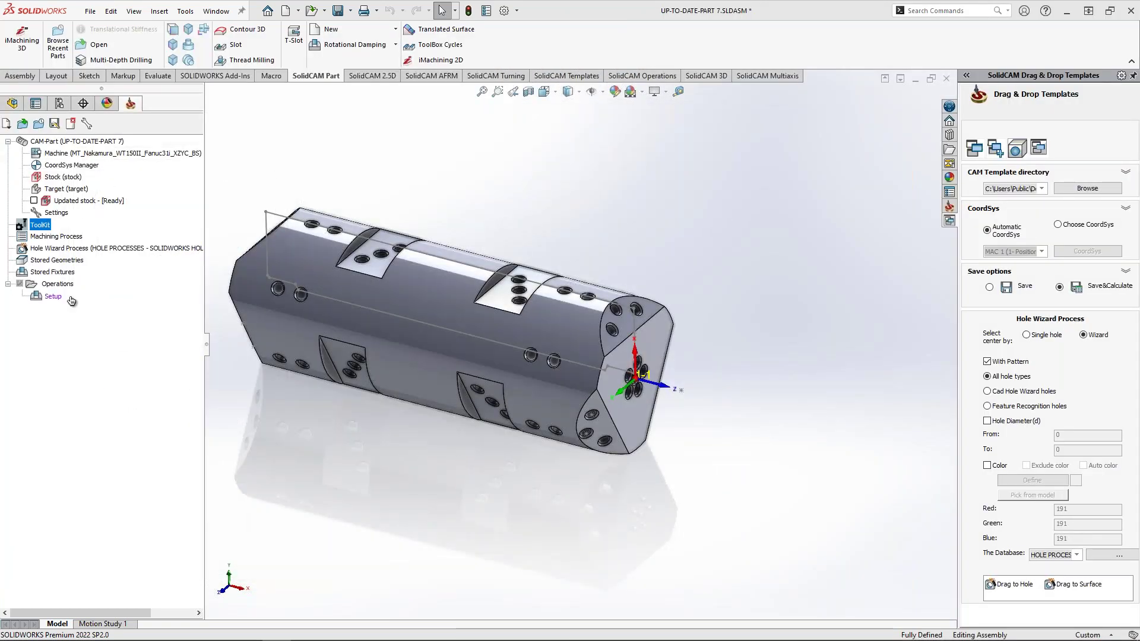
Step: Add a Profile milling operation and define a new coordinate system on the slanted face at the part's front end
right_click(57, 284)
mouse_move(148, 269)
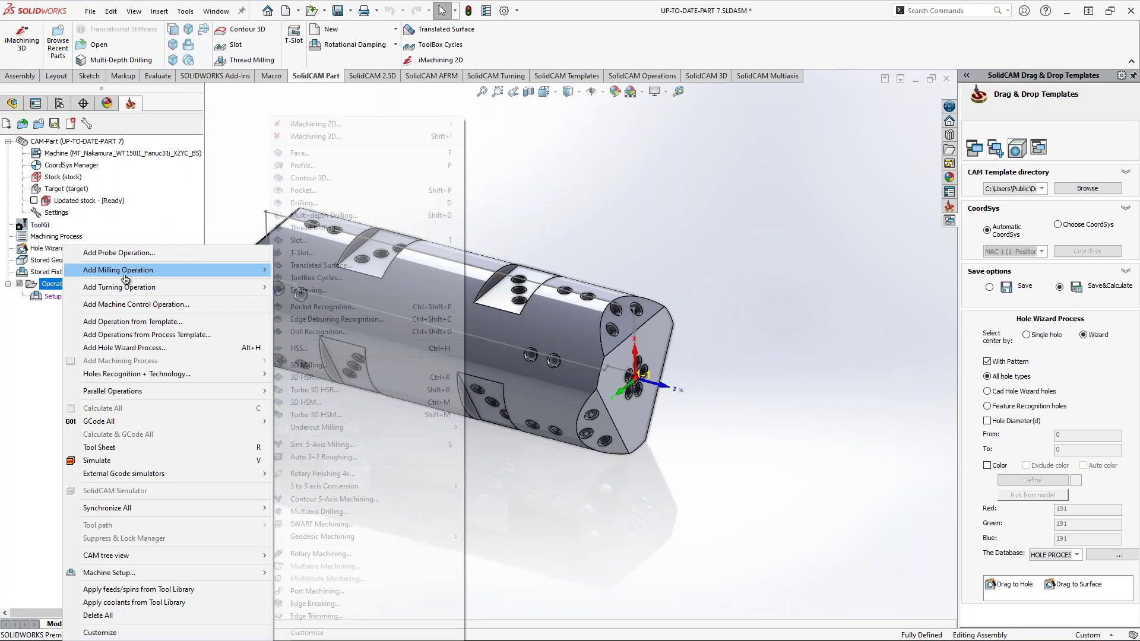
click(366, 165)
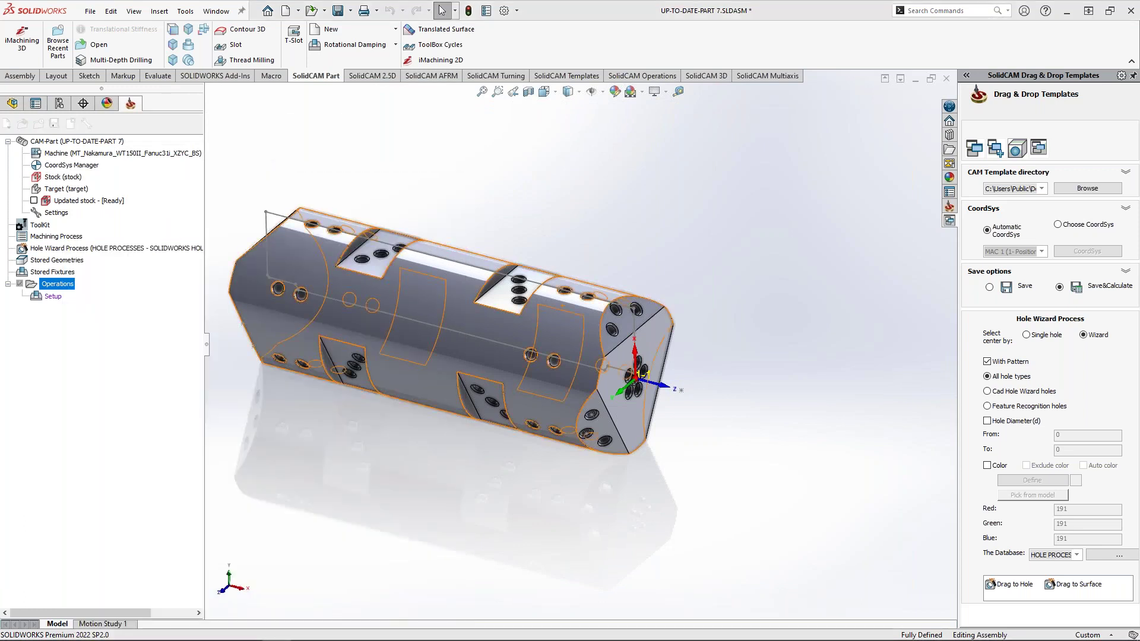
click(222, 178)
click(238, 189)
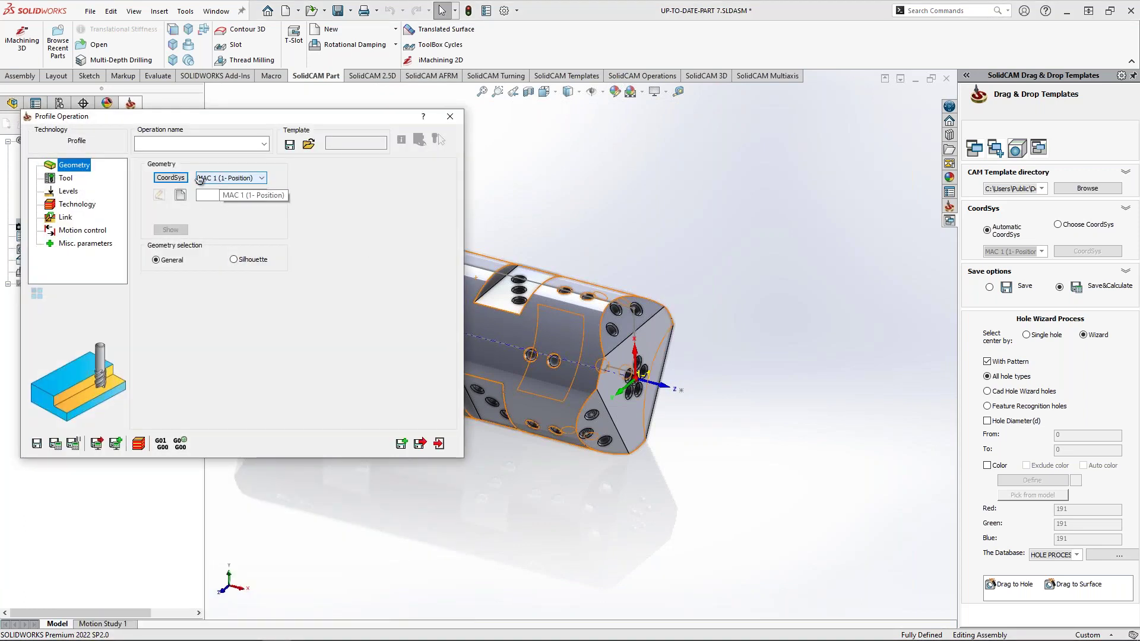
click(177, 180)
click(74, 178)
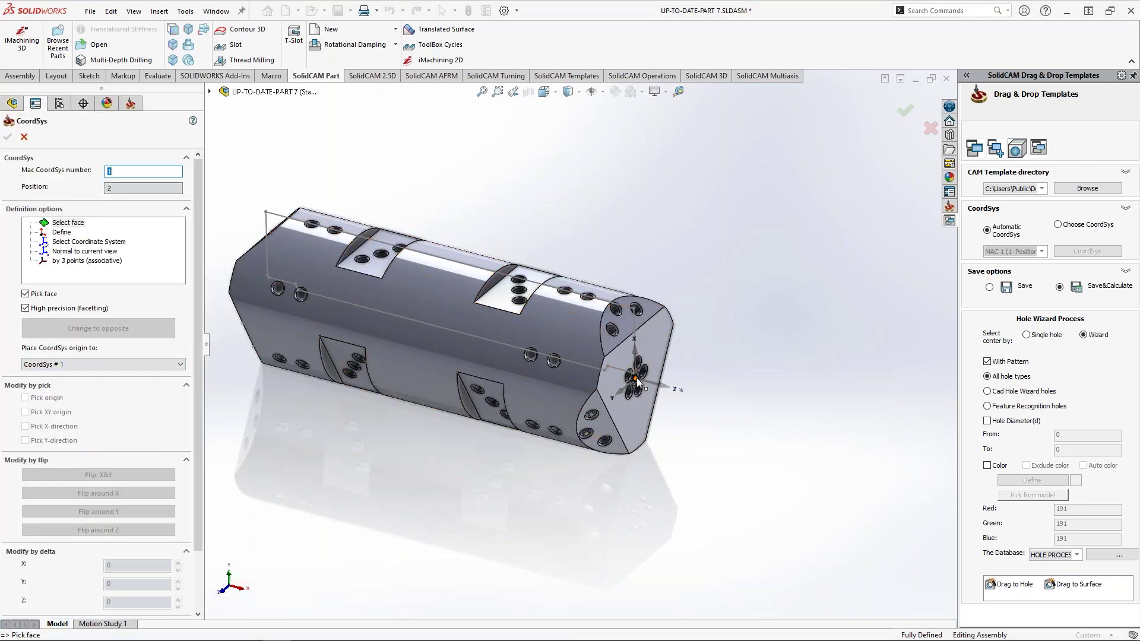
click(655, 315)
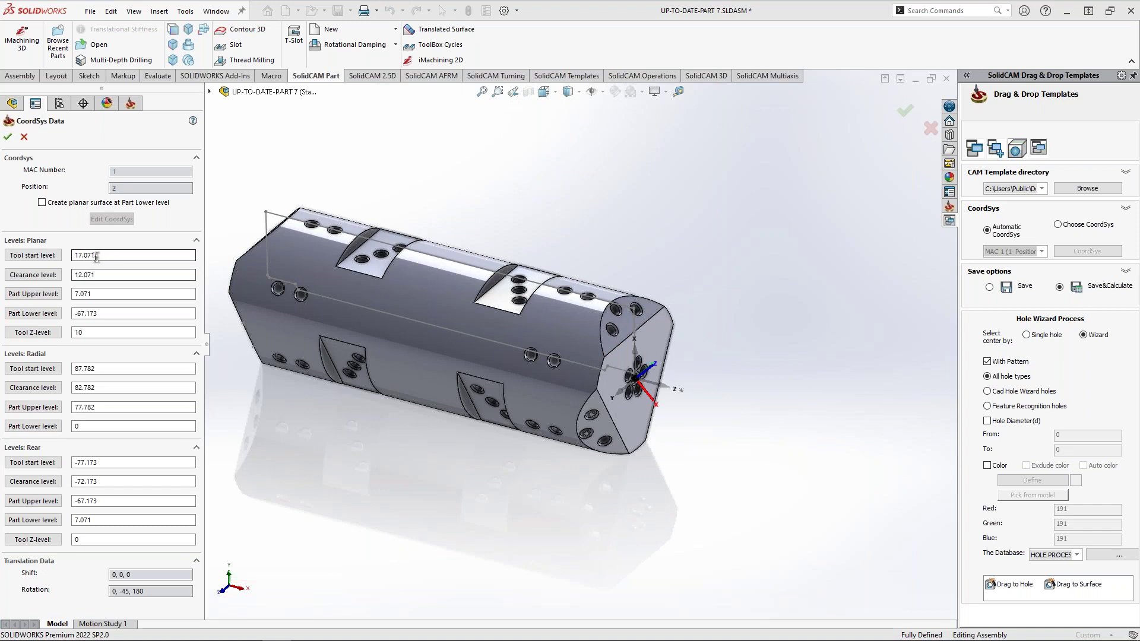
Step: Set the coordinate system's planar tool start level to 20, clearance level to 12 and tool Z-level to 20, and accept the data
double_click(102, 257)
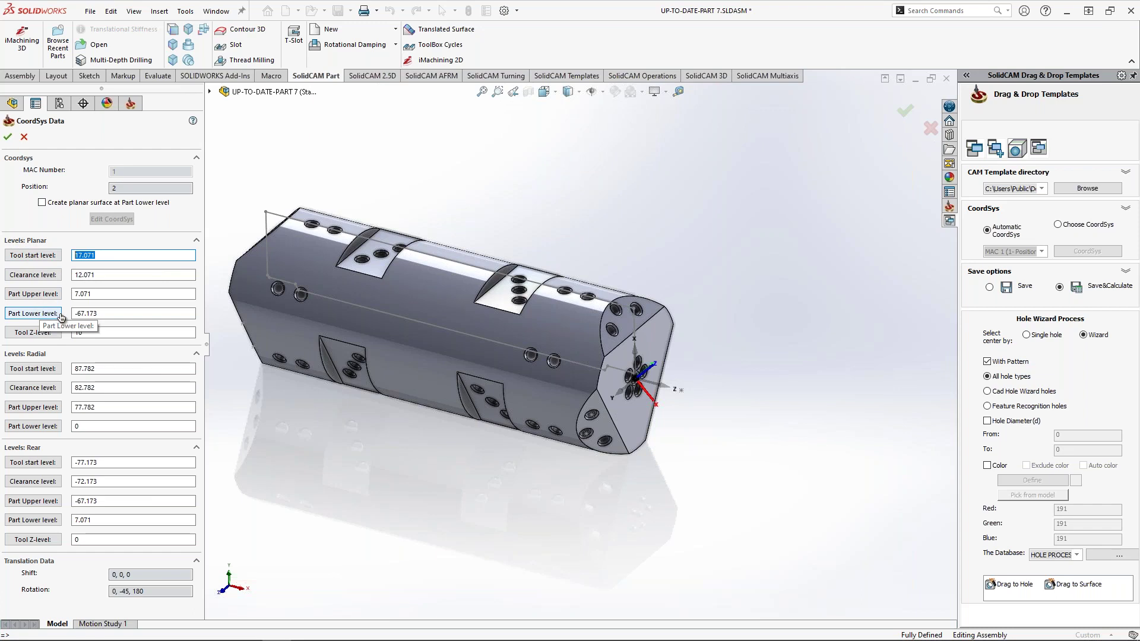
double_click(89, 275)
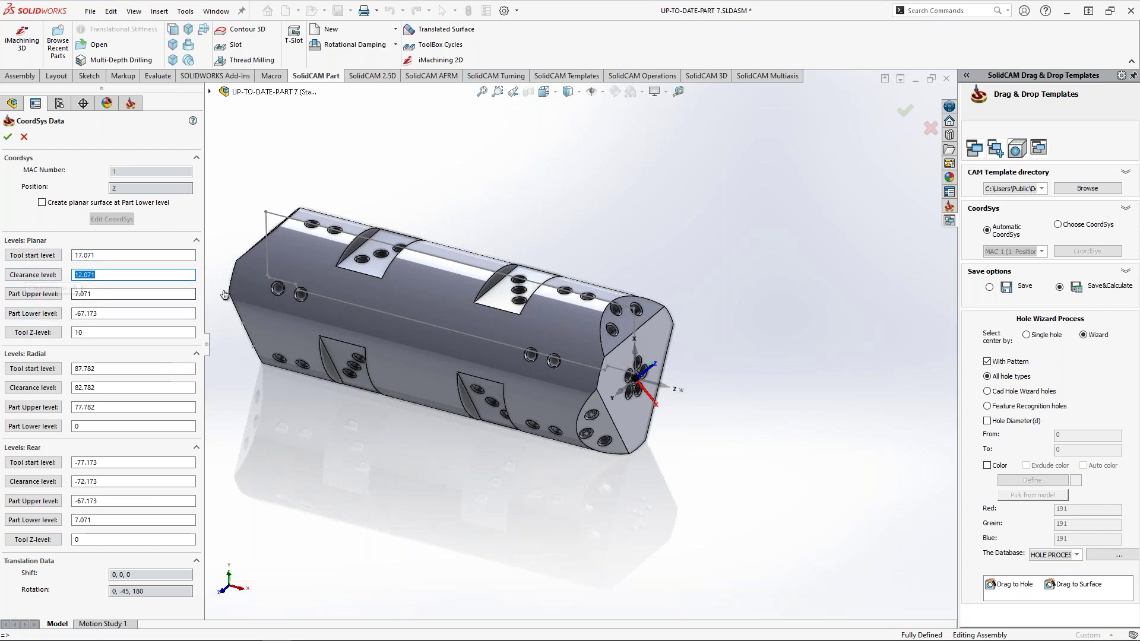
double_click(89, 255)
text(20)
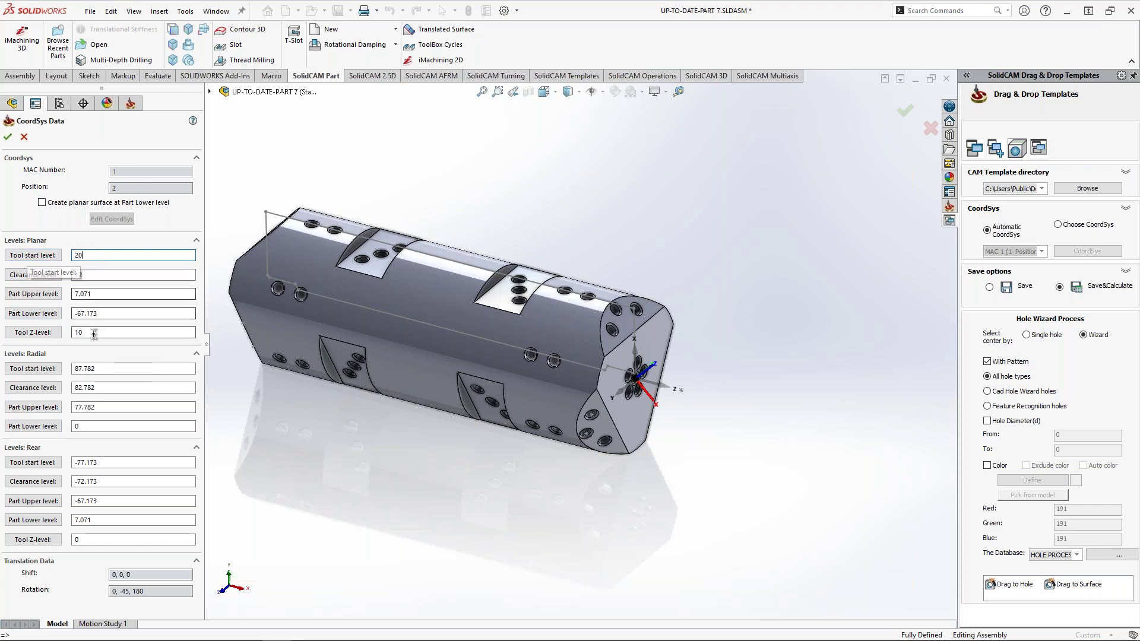
double_click(95, 332)
text(20)
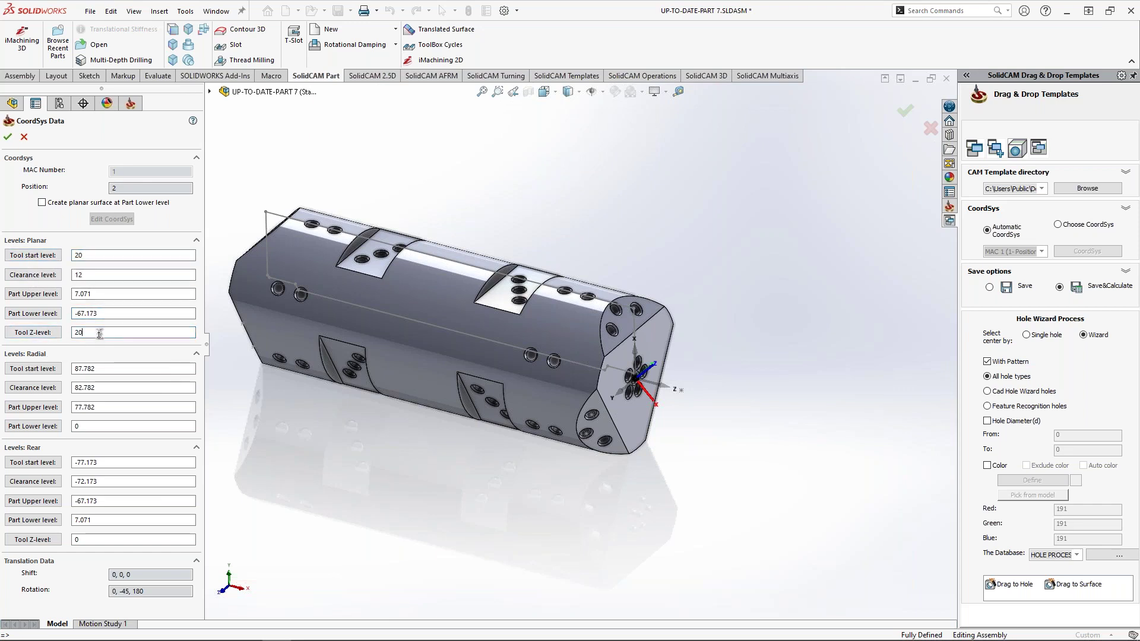
click(8, 137)
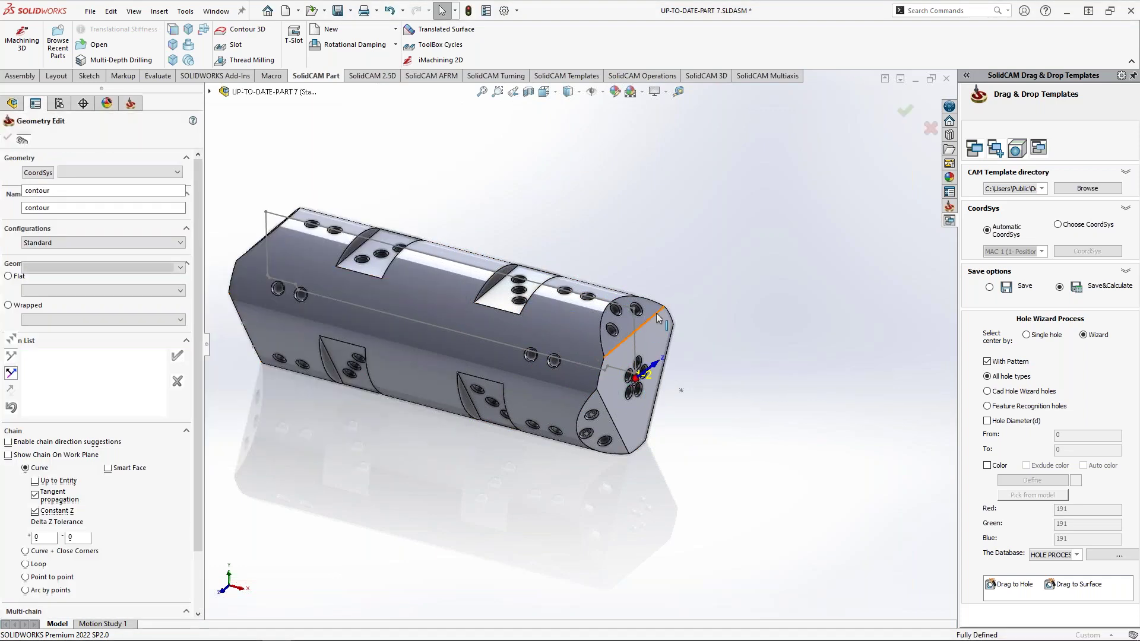
Step: Define the profile geometry as a chain along the straight edge of the slanted end face, using the Up to Entity curve option
click(495, 372)
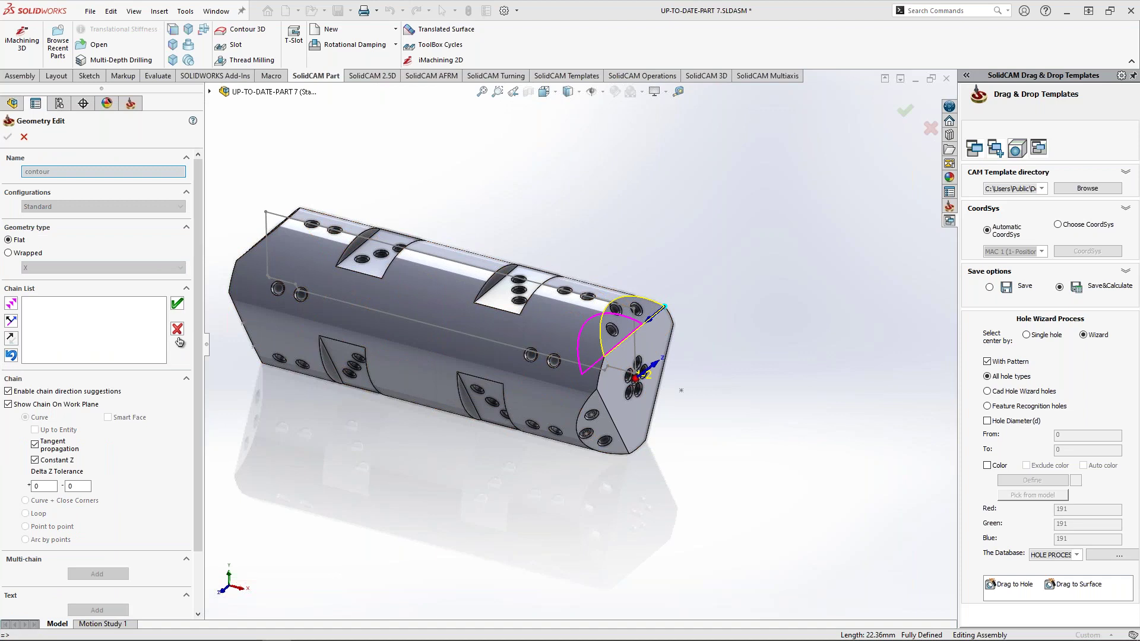
click(35, 444)
click(34, 460)
click(34, 430)
click(663, 315)
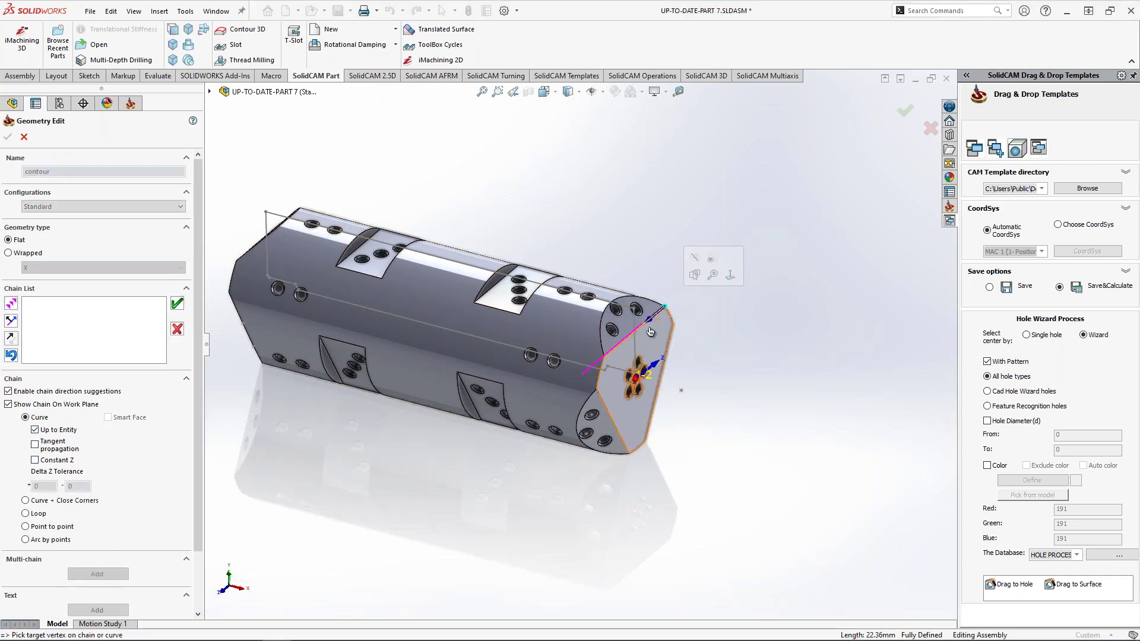
click(7, 137)
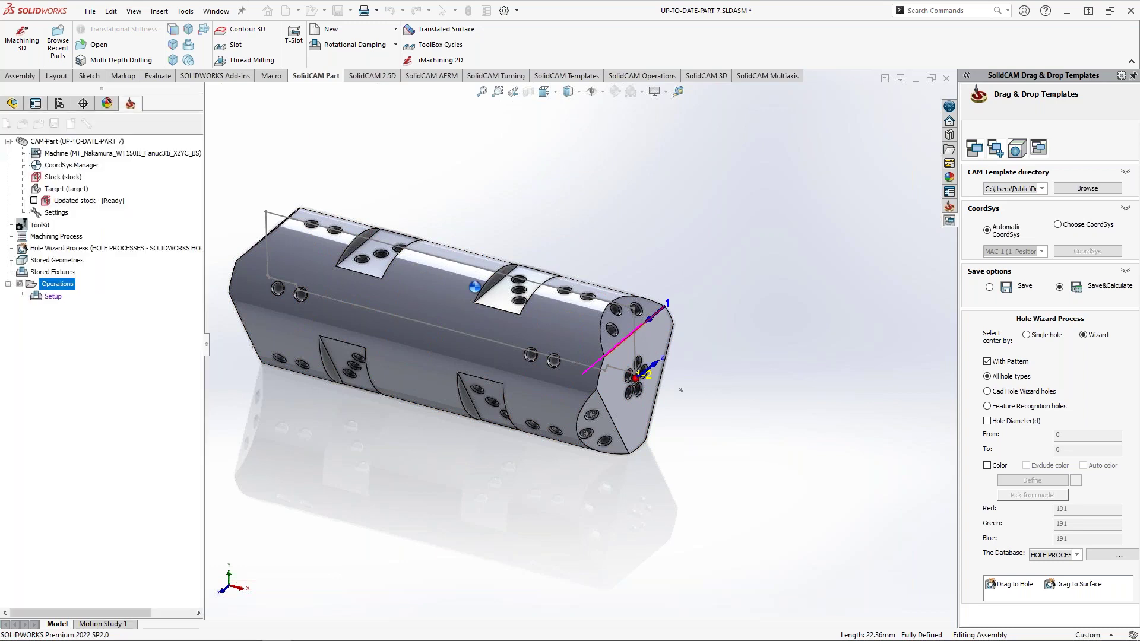
Step: Assign the 6 mm end mill on the angular body at UT turret station T1 to the profile operation
click(65, 179)
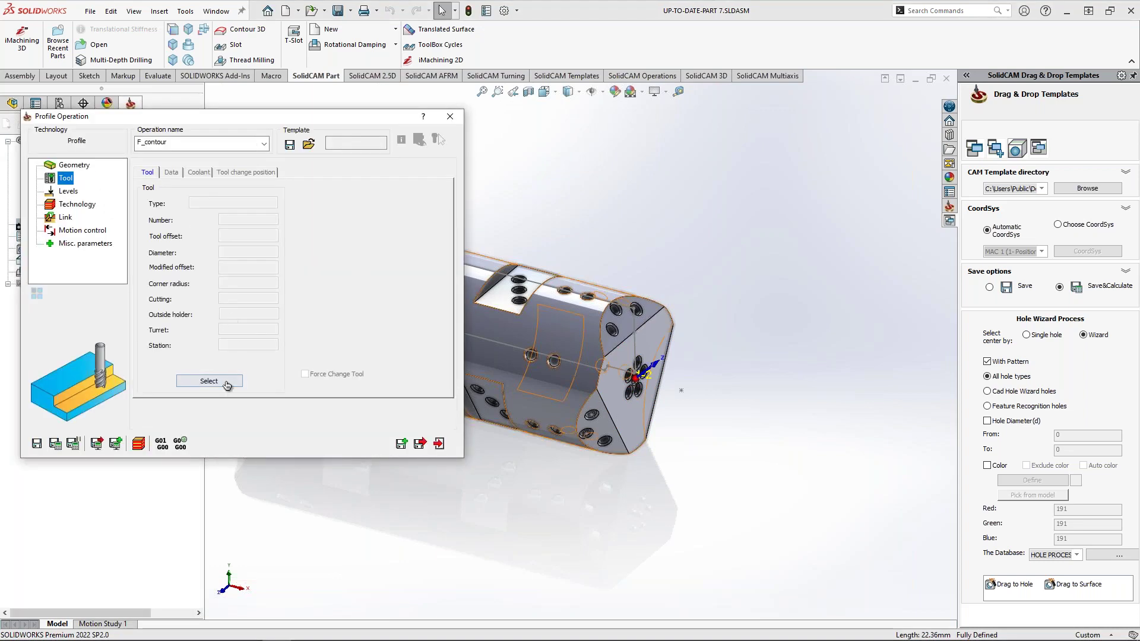
click(224, 384)
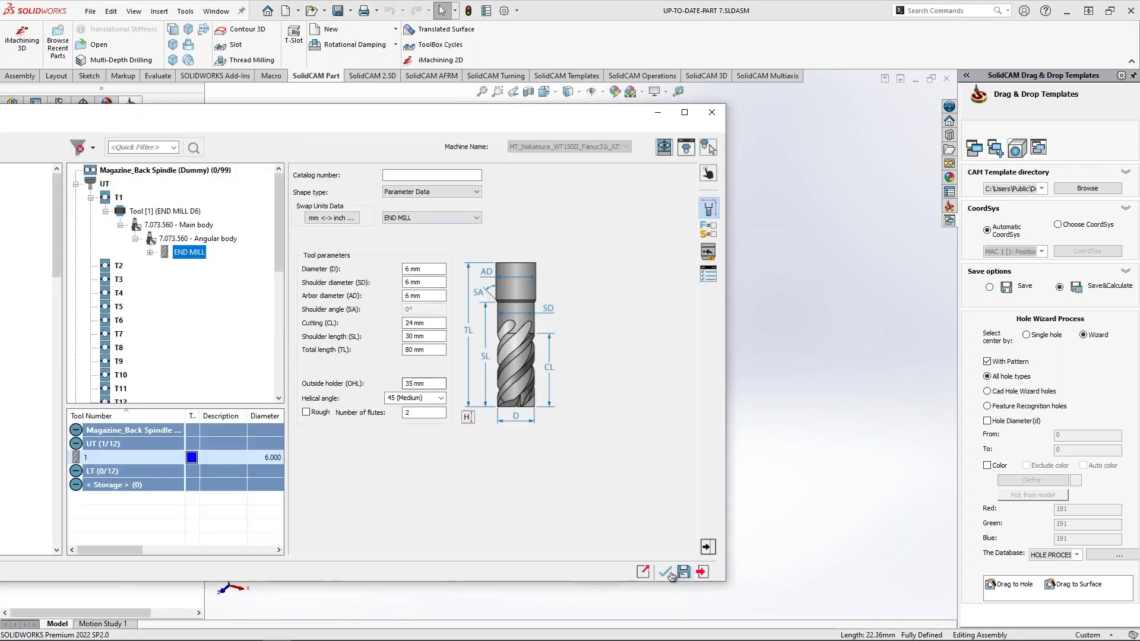
click(664, 573)
Step: Enable compensation on finish passes, and set the arc lead-in to the Distance option with the lead-out same as lead-in
click(69, 192)
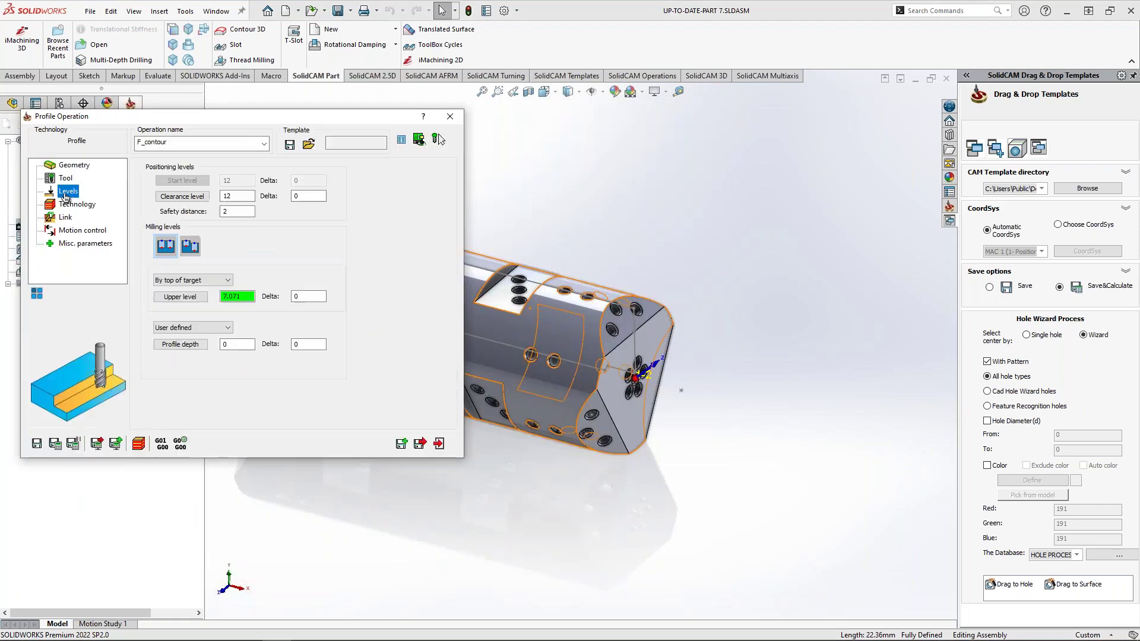
click(72, 205)
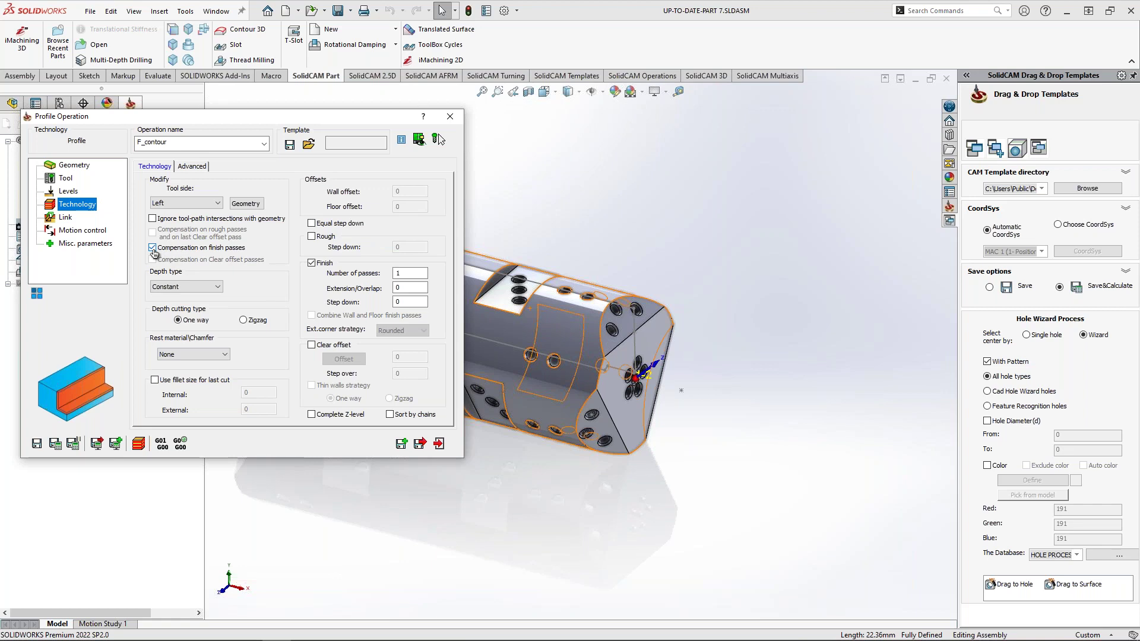
click(66, 218)
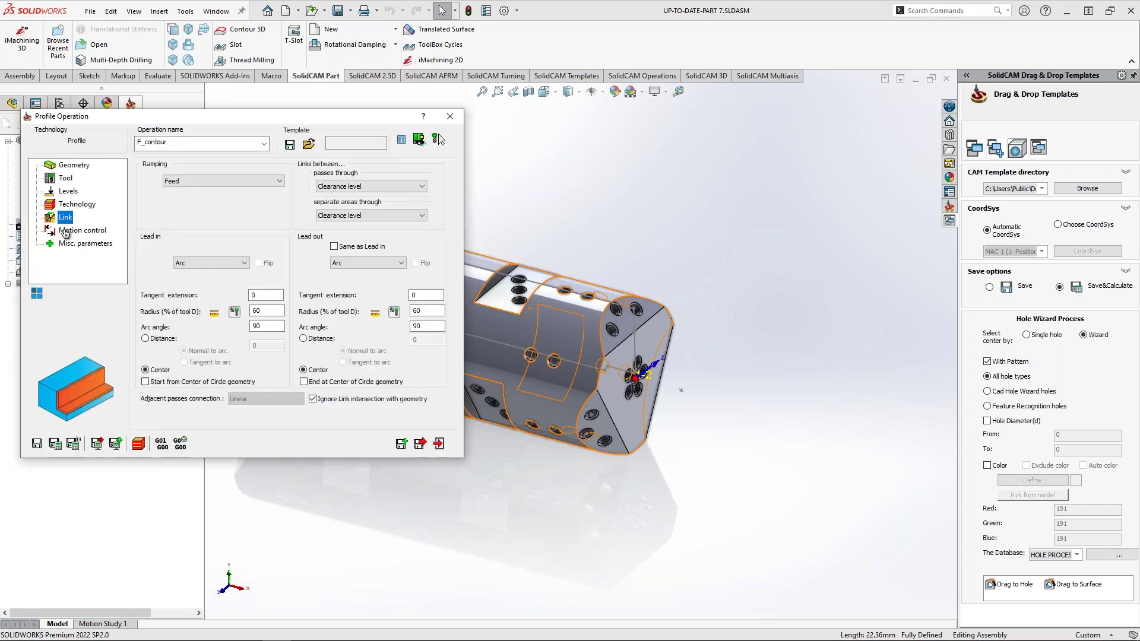
click(145, 339)
click(333, 246)
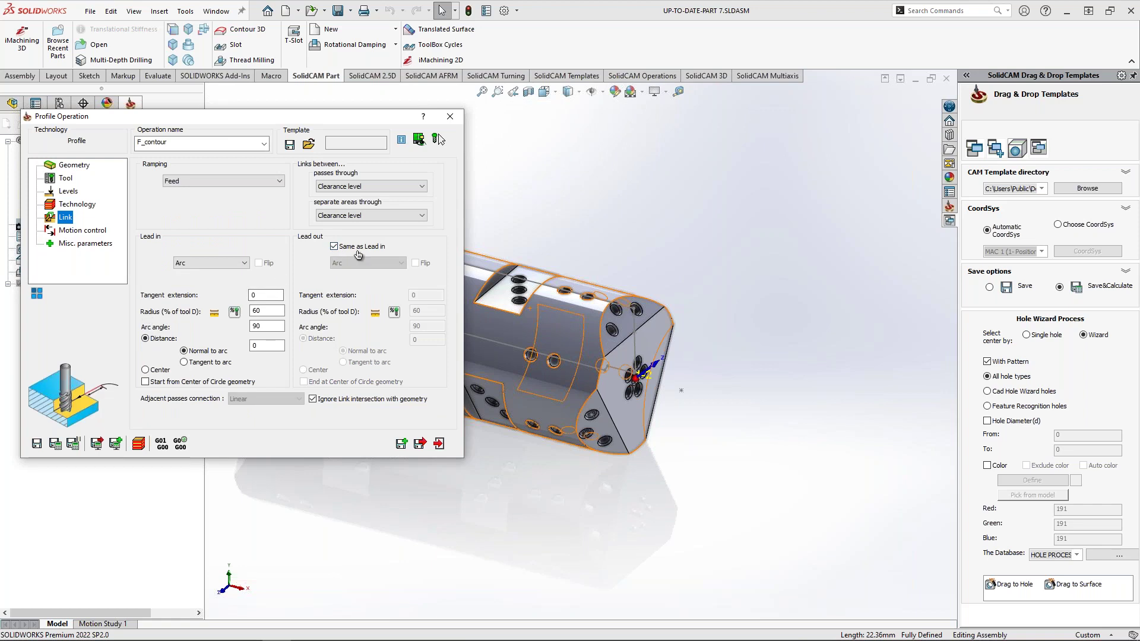
Step: Save and calculate the profile operation and check its toolpath on the slanted end face
click(84, 232)
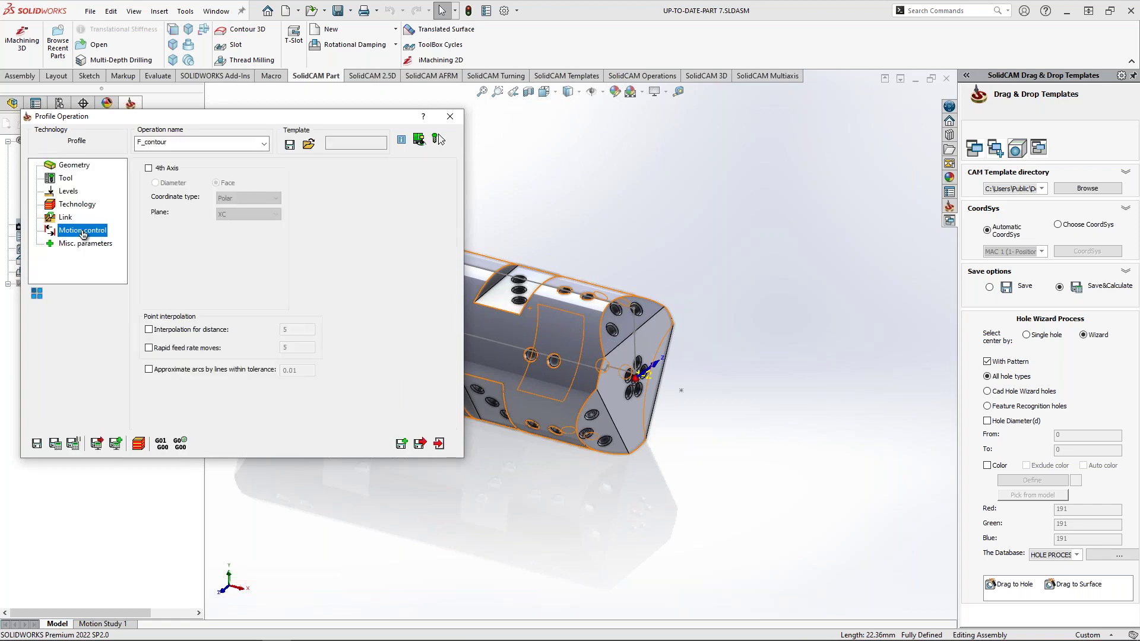
drag(149, 116, 172, 102)
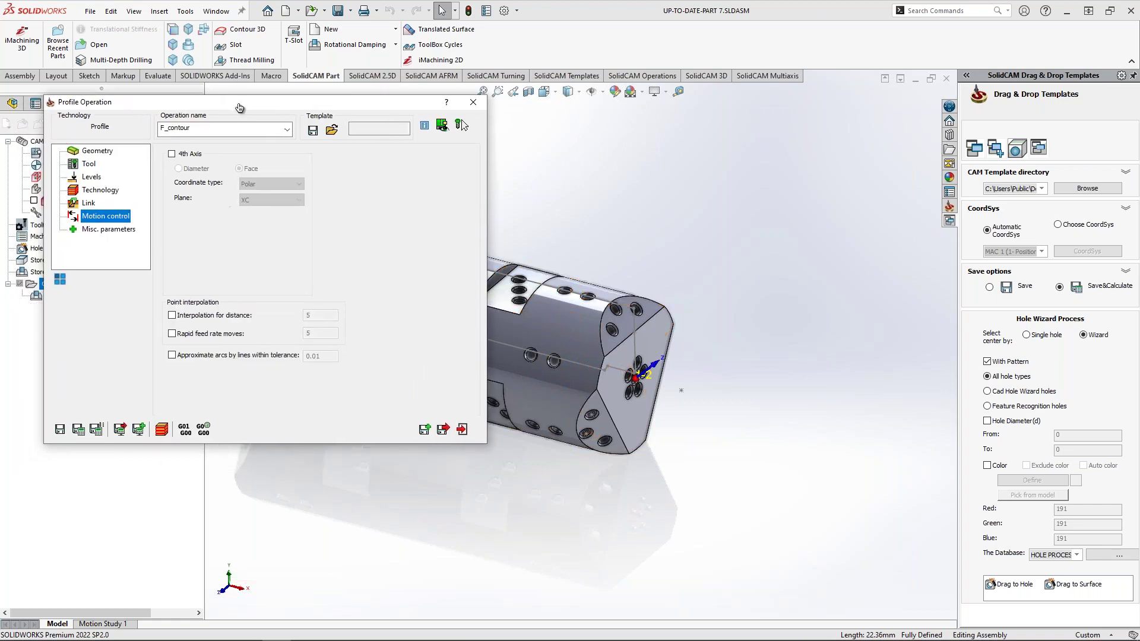
click(79, 431)
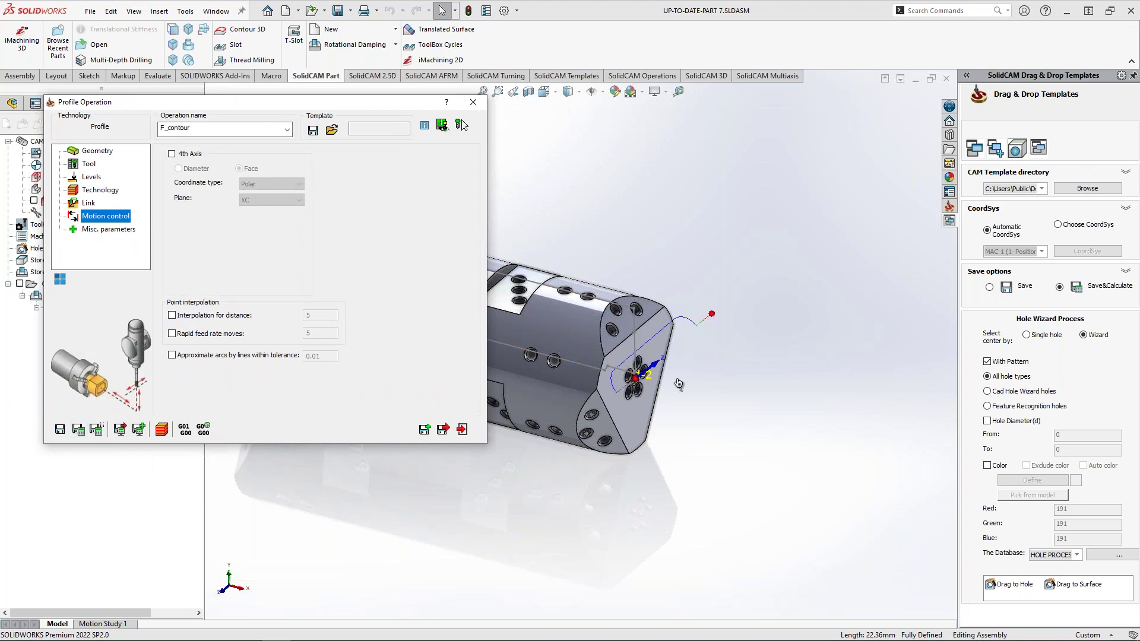
middle_drag(720, 348, 729, 348)
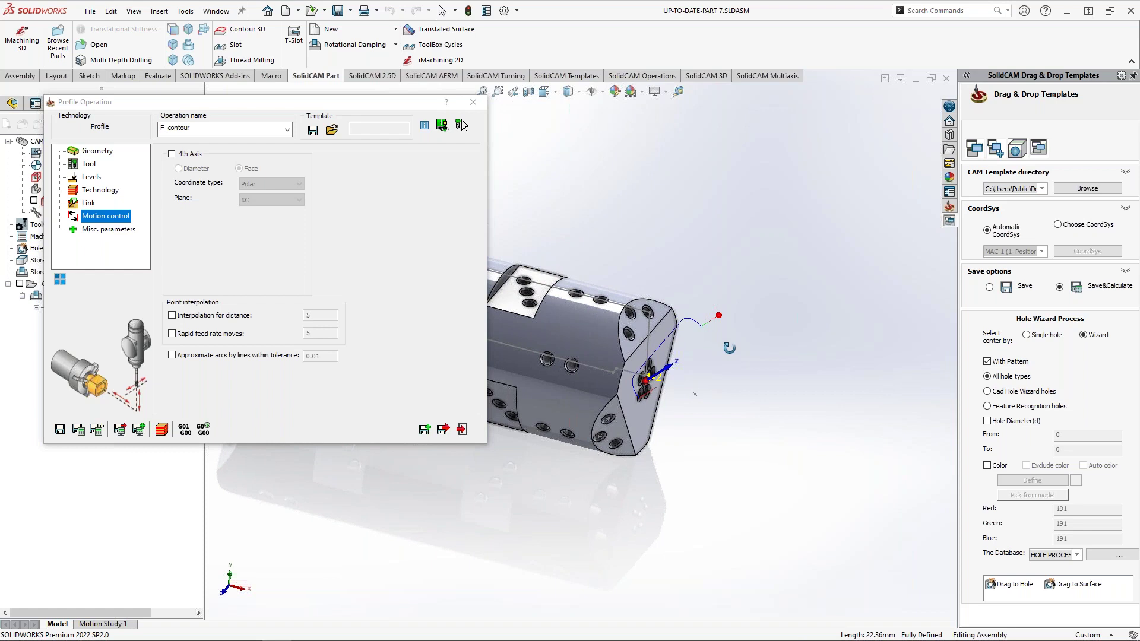
Step: Examine the angular-head tool's orientation to the slanted face in the Machine Preview, toggling the MAC and POS coordinate systems
click(443, 125)
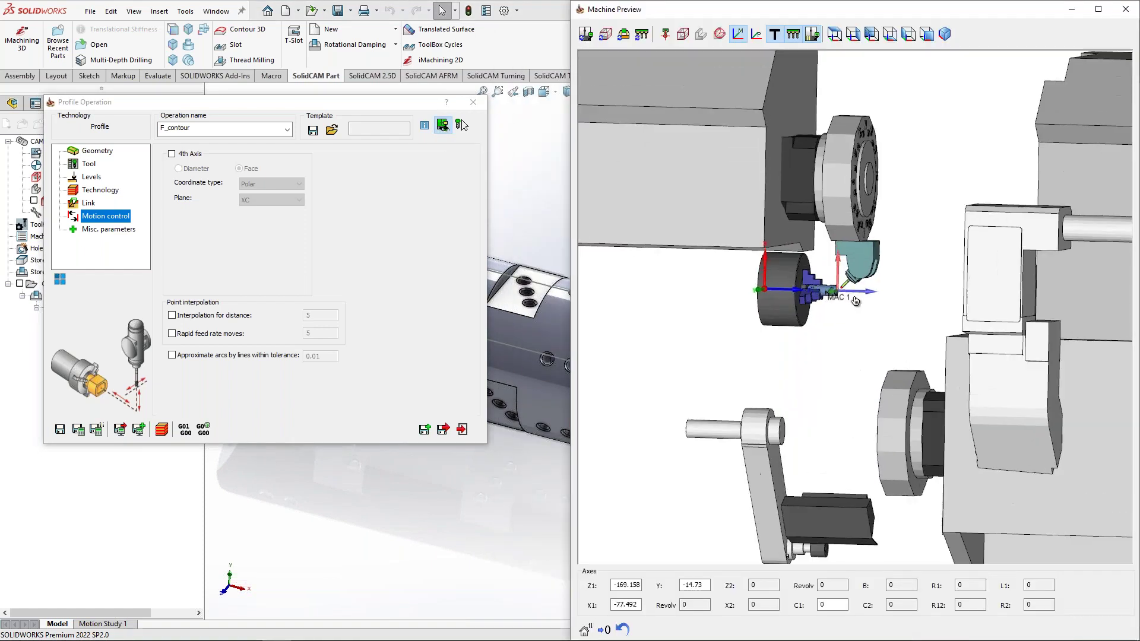
scroll(855, 301, up, 5)
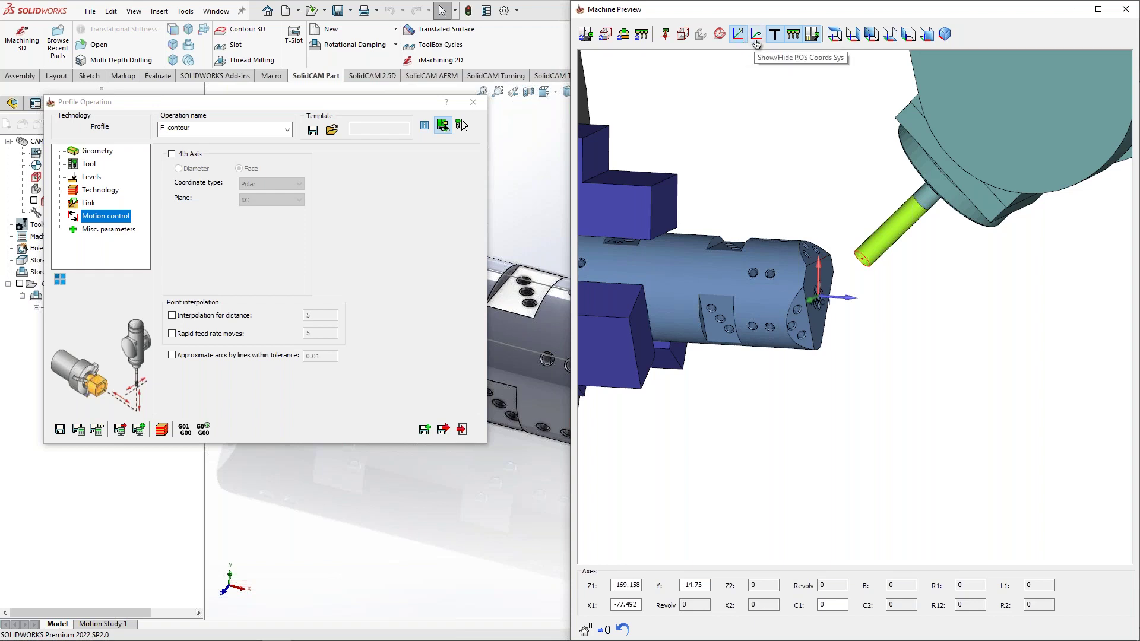
click(738, 37)
click(737, 36)
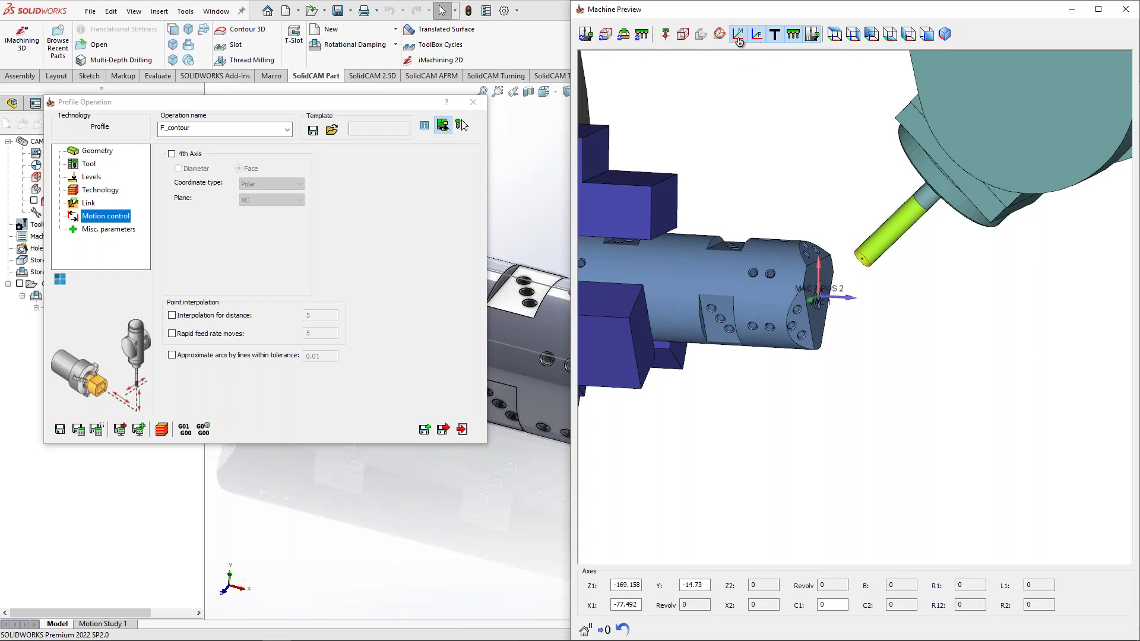
click(737, 36)
click(738, 36)
click(737, 37)
click(738, 37)
scroll(857, 301, up, 3)
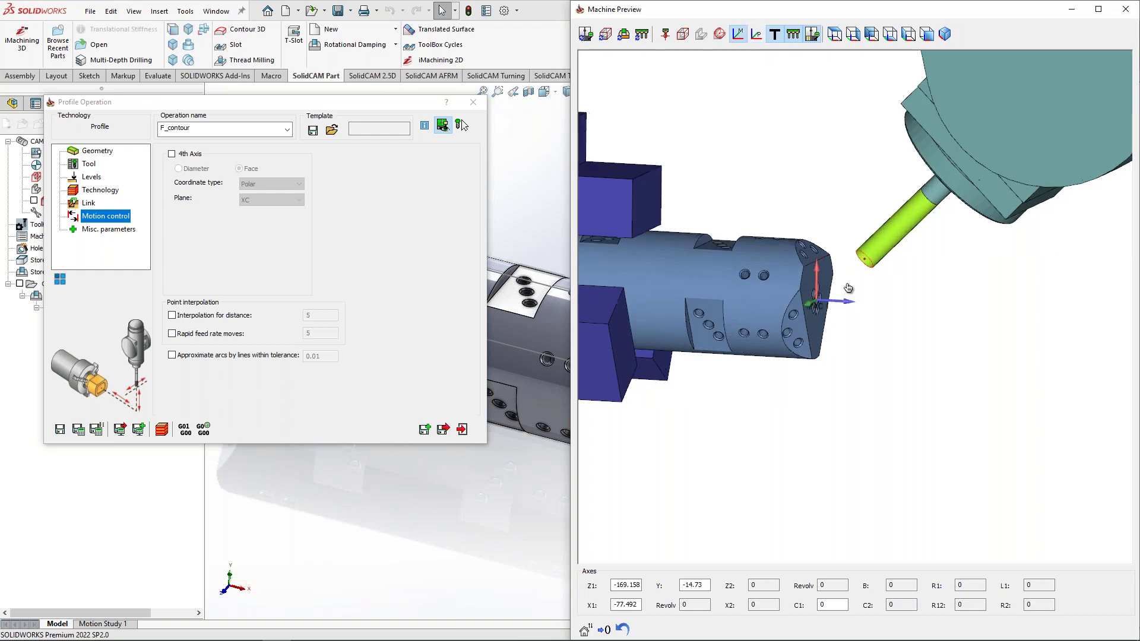
drag(857, 301, 830, 302)
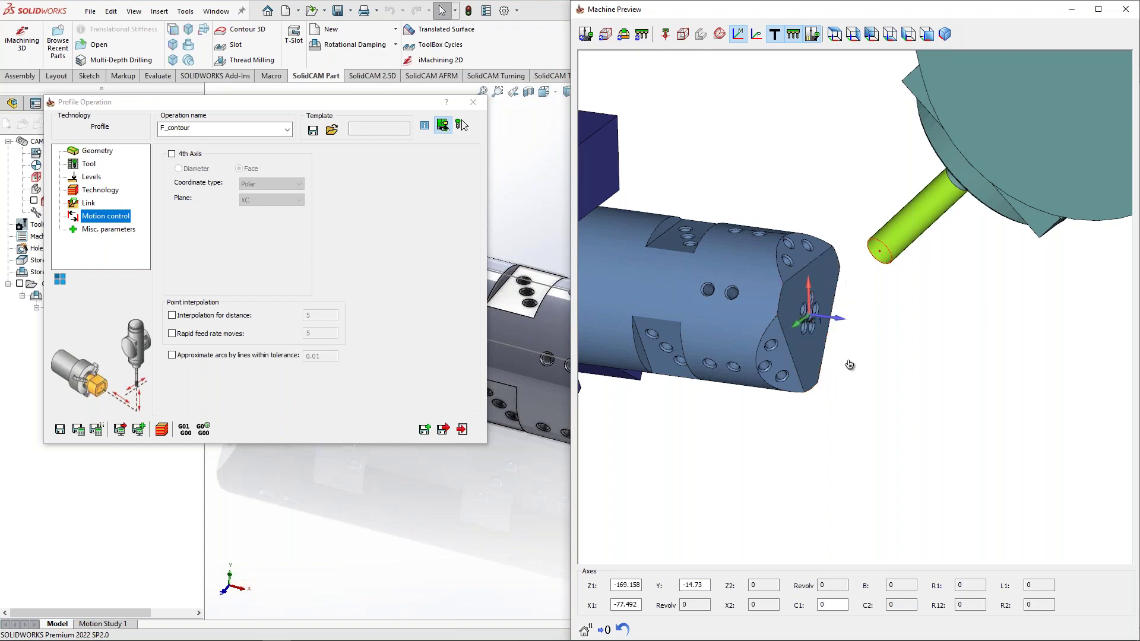
middle_drag(764, 289, 891, 267)
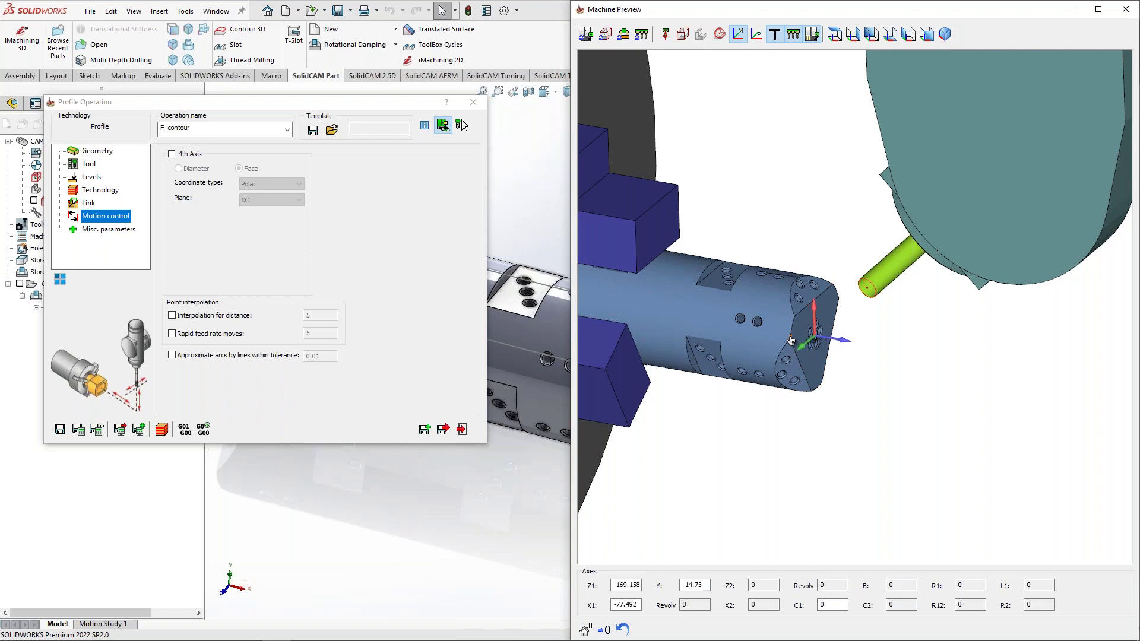
Step: Generate the G-code for the profile operation with trace level 0
click(377, 397)
click(182, 432)
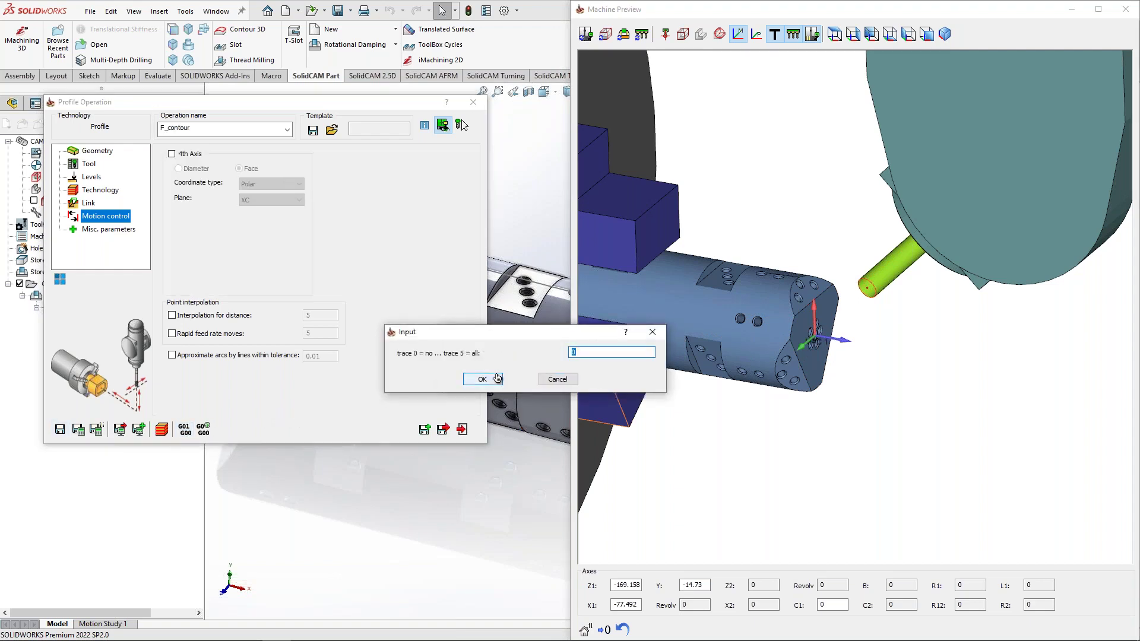
click(483, 382)
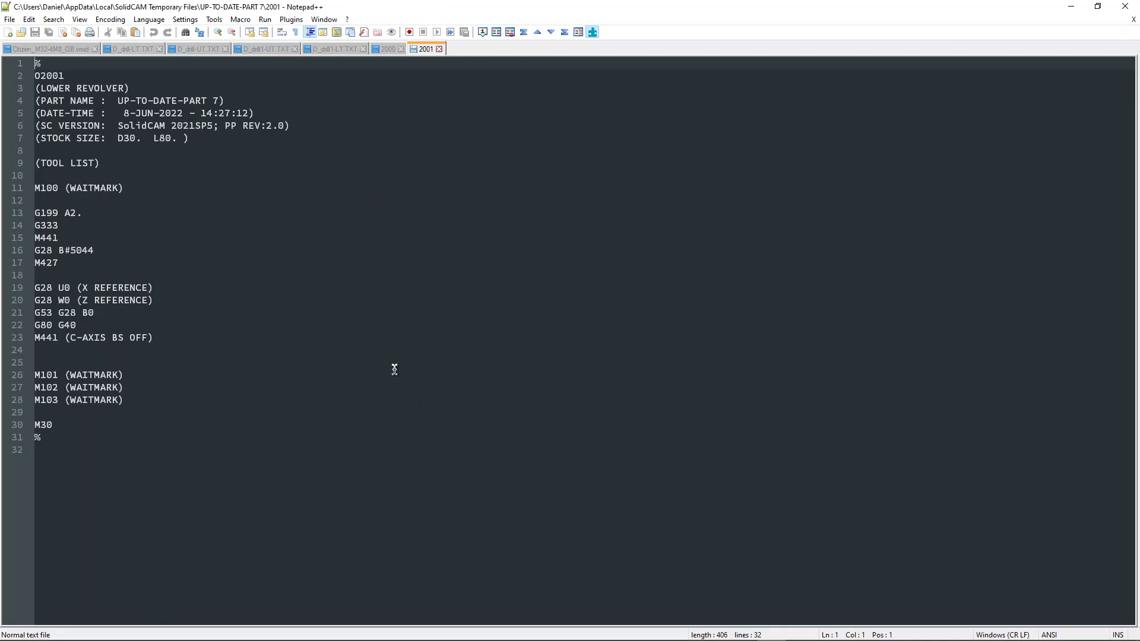
Step: Close the unrelated drilling and older files in the text editor, keeping only programs 2000 and 2001 open
click(363, 50)
click(295, 52)
click(295, 48)
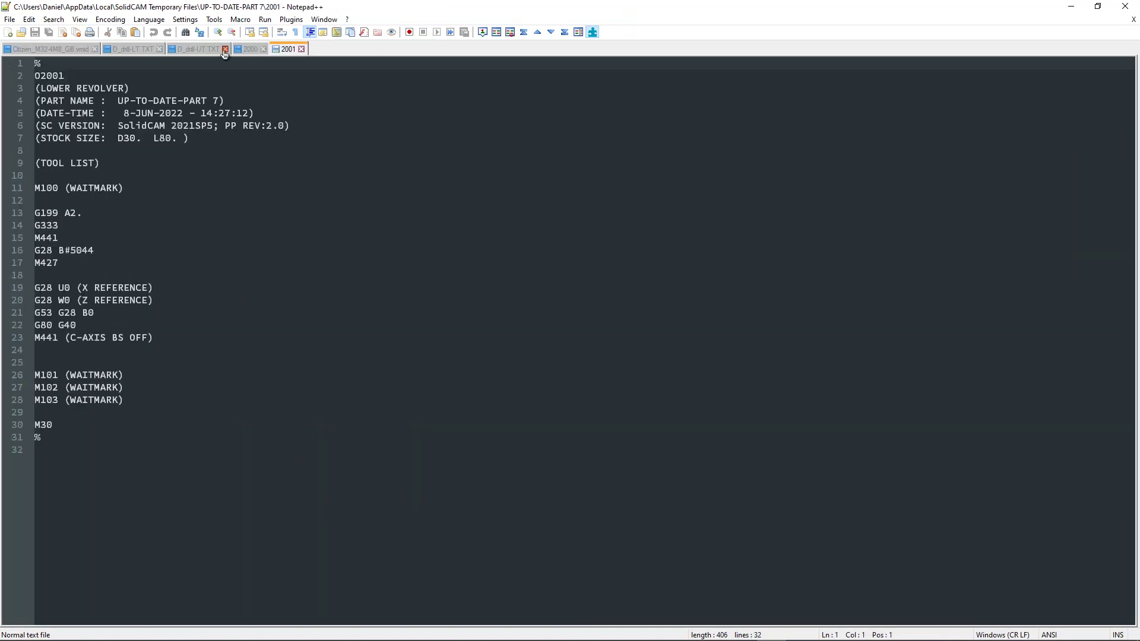
click(225, 49)
click(160, 50)
click(94, 50)
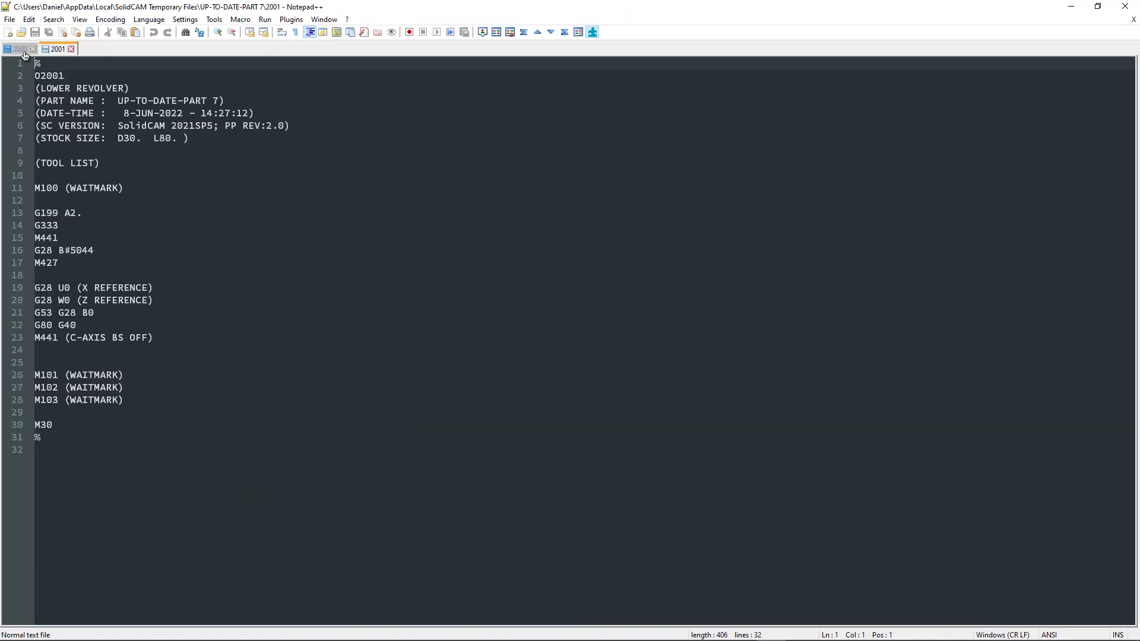
Step: Show program 2000 and apply the Fanuc - ISO language highlighting to it
click(23, 52)
scroll(280, 387, down, 7)
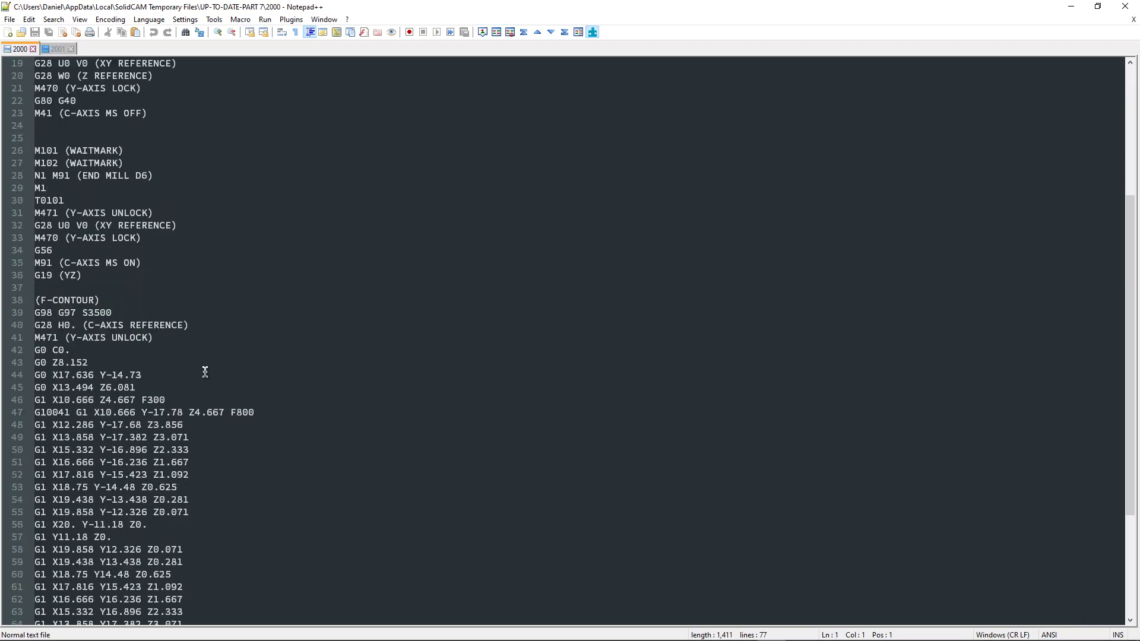
click(121, 17)
mouse_move(148, 19)
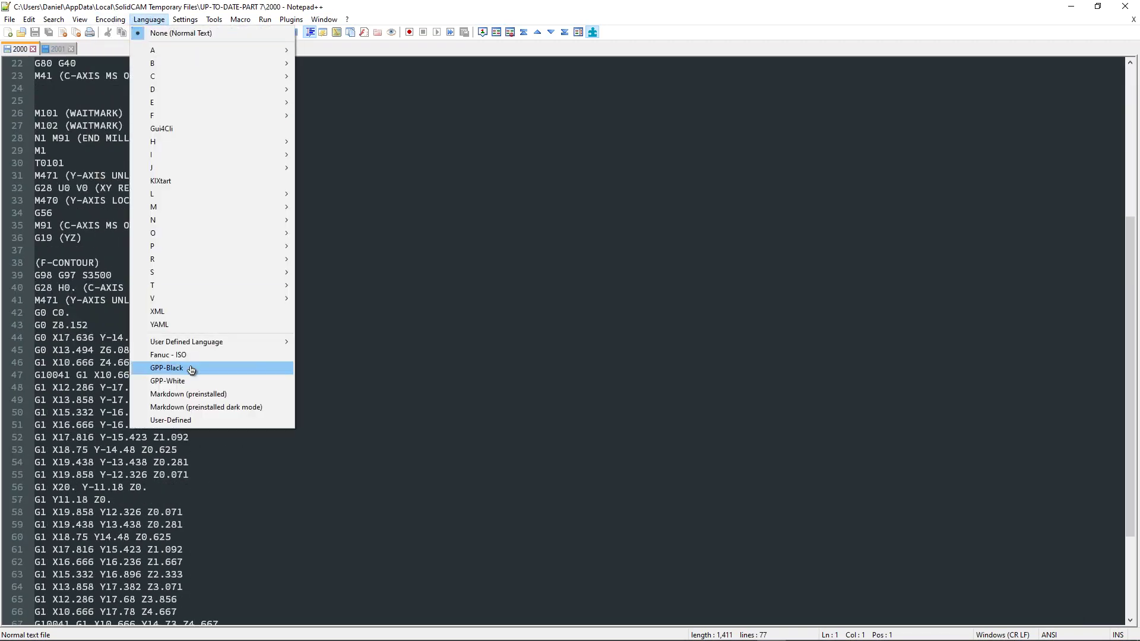
click(189, 357)
scroll(201, 438, down, 2)
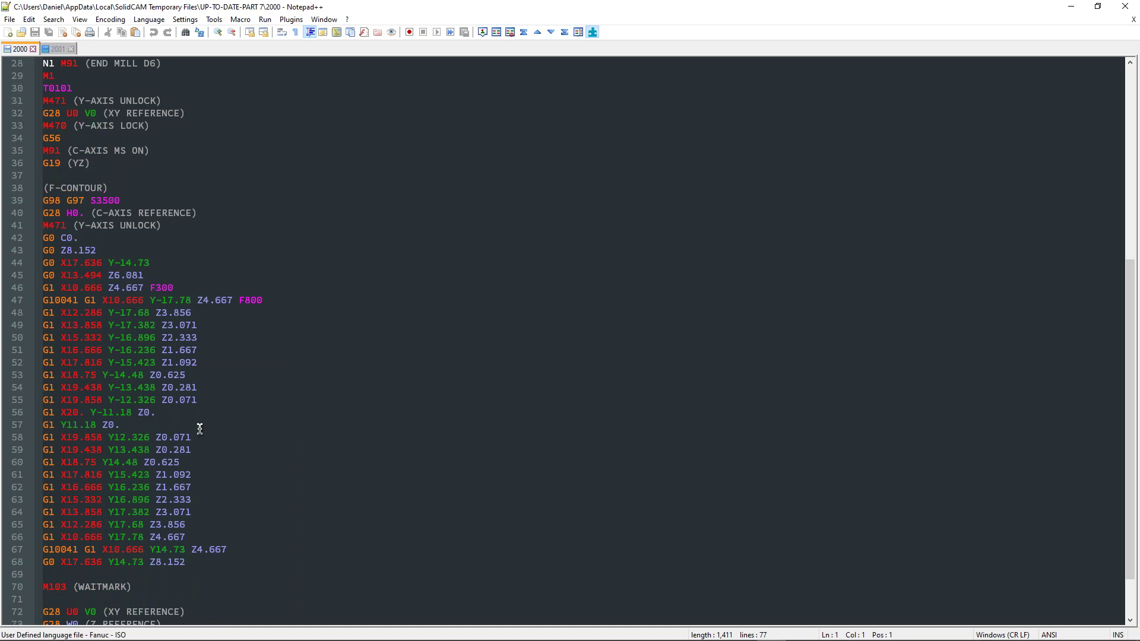
Step: Examine the G1 lead-in and lead-out moves and both G10041 compensation codes in the F-CONTOUR section
drag(44, 257, 43, 439)
click(205, 520)
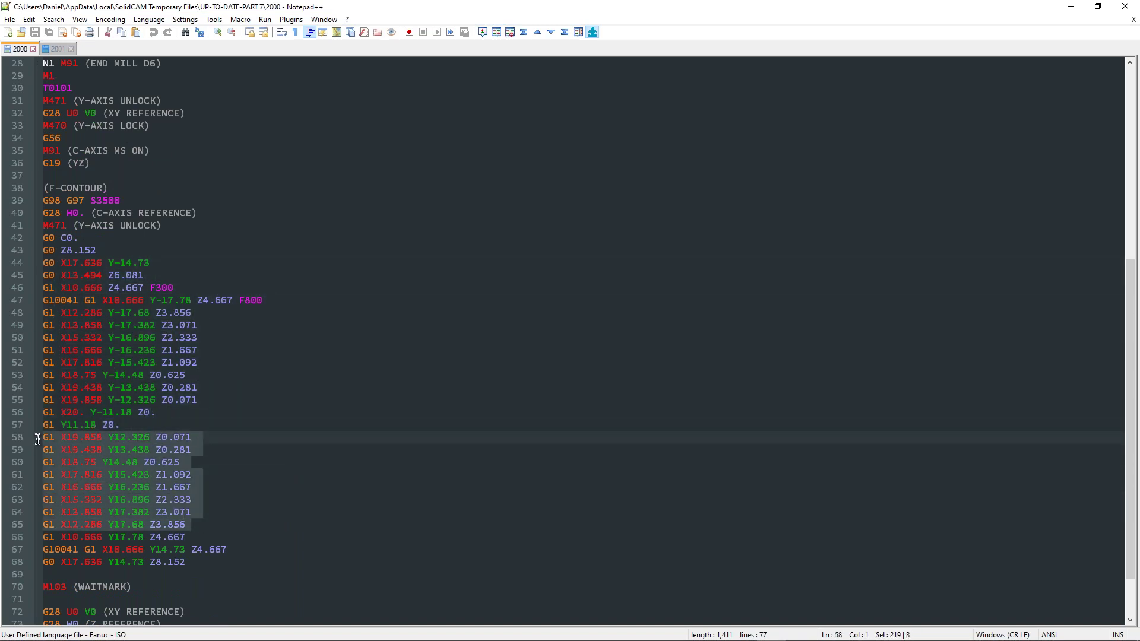
drag(198, 400, 43, 313)
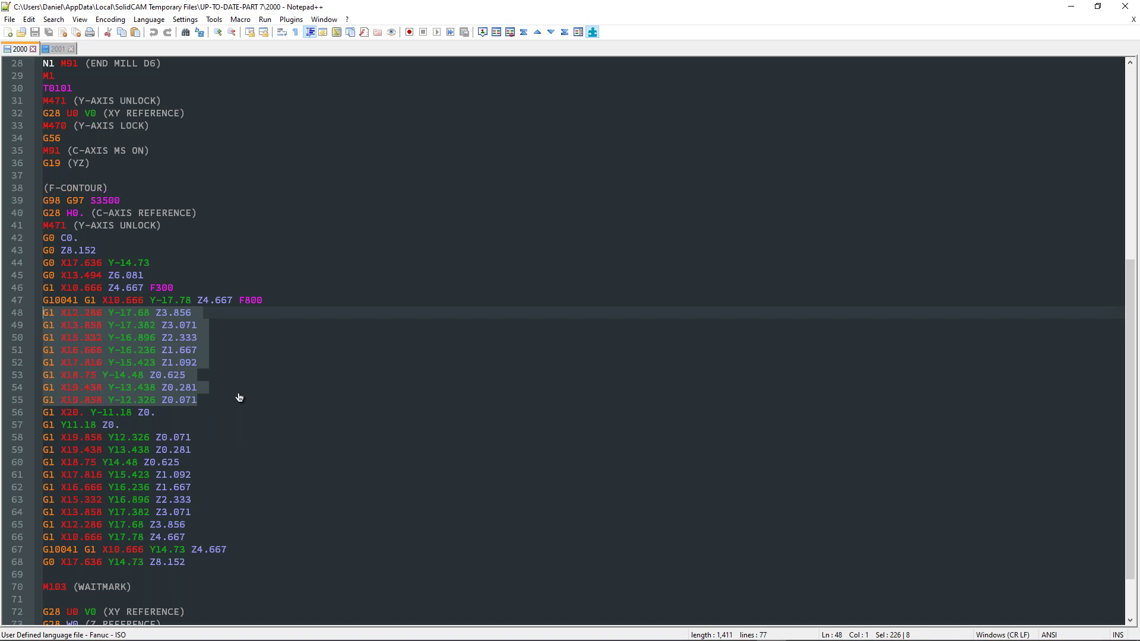
drag(79, 300, 54, 300)
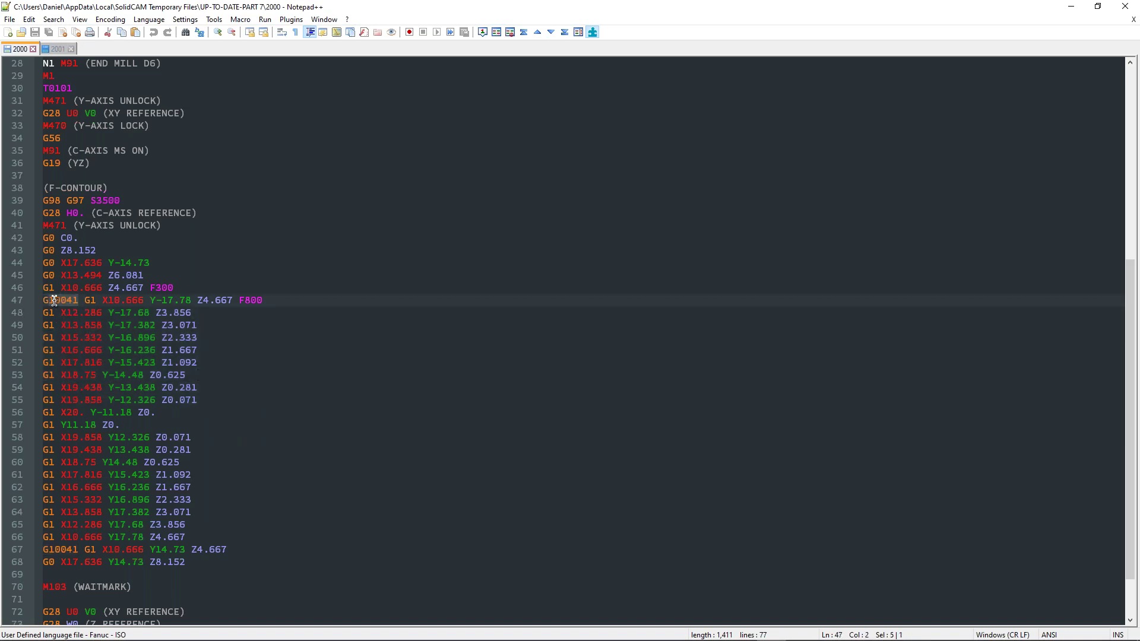
double_click(52, 301)
click(77, 548)
double_click(77, 547)
click(276, 537)
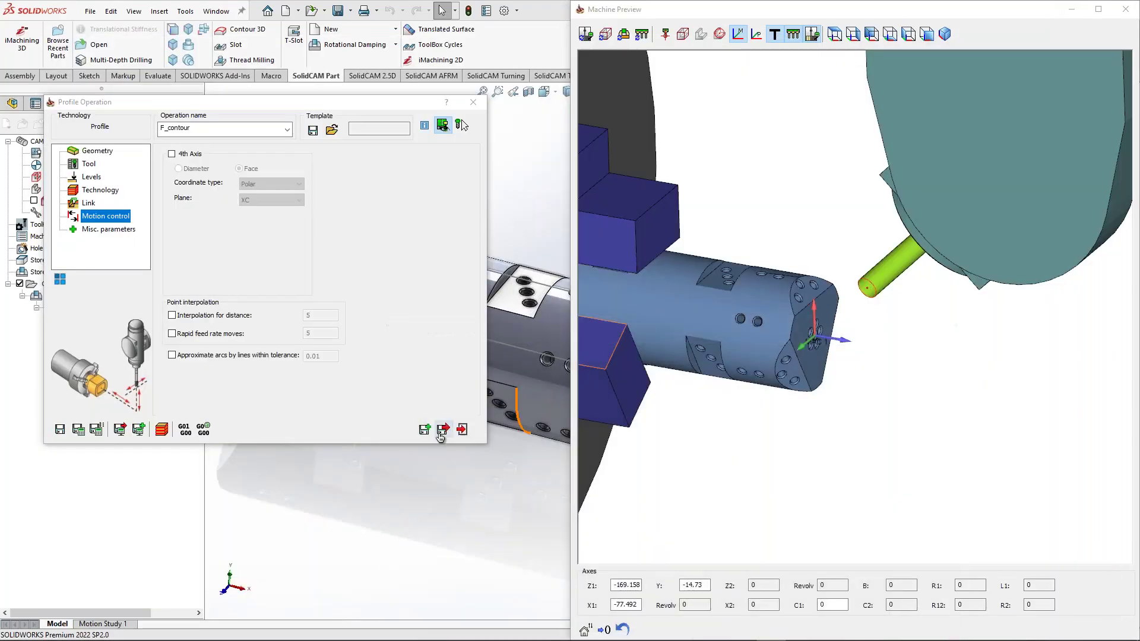
Step: Save and exit the profile operation and uncheck F_contour to hide its toolpath
click(441, 432)
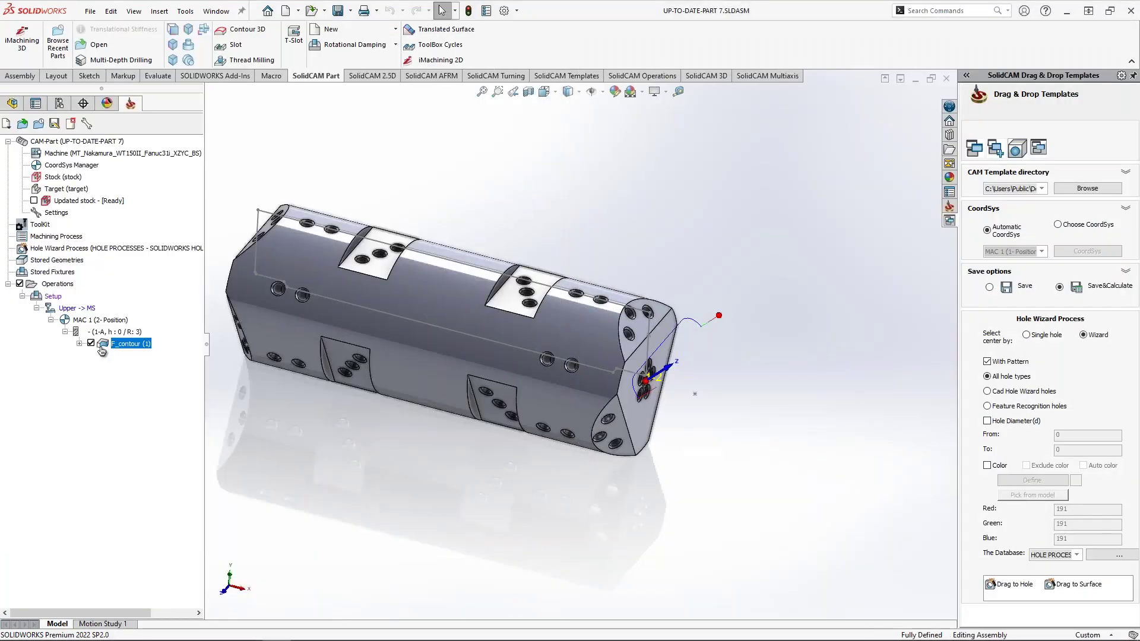
click(91, 344)
Step: Open the machine definition of the Nakamura WT150II from the CAM-Part
click(131, 156)
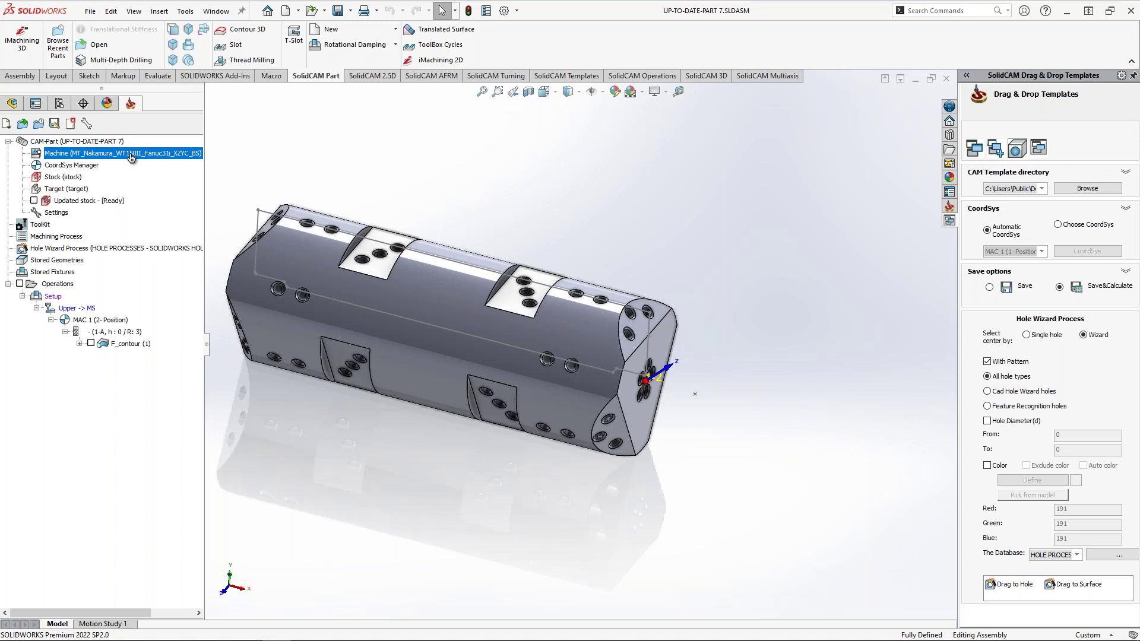
double_click(132, 156)
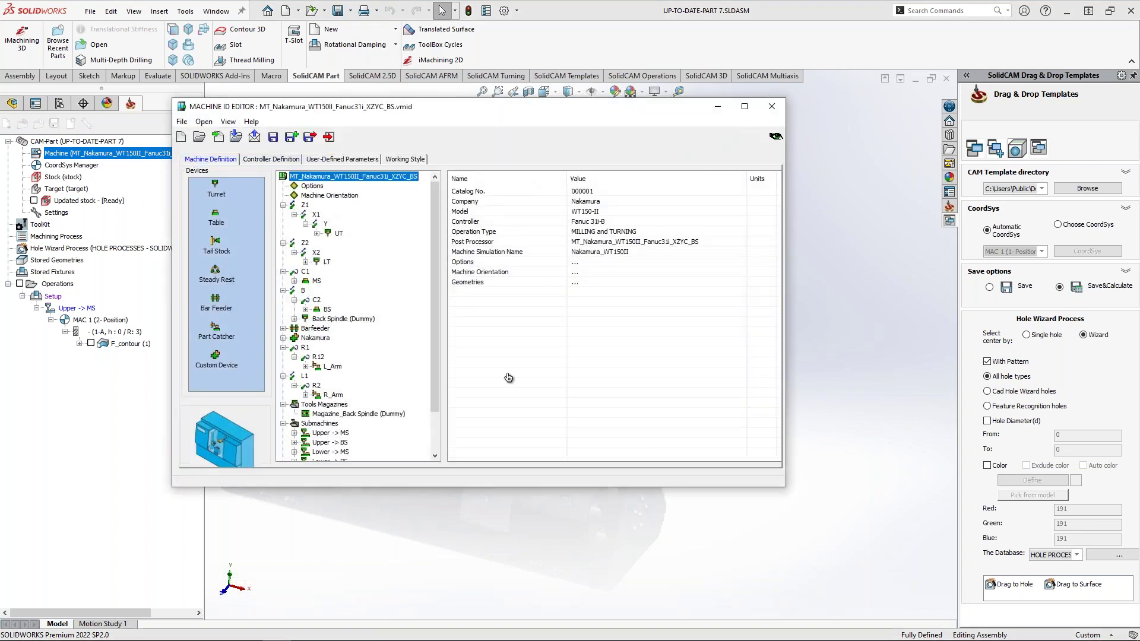
Step: Switch to the Nakamura post-processor in Visual Studio Code and review its header notes, global variable declarations and program start procedure
key(alt+Tab)
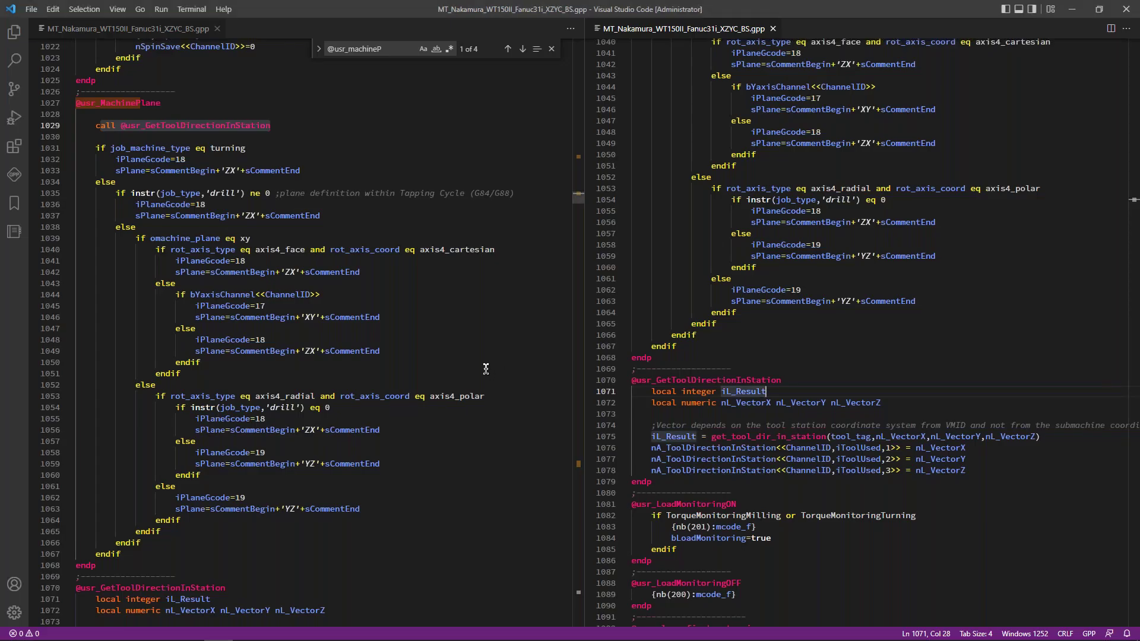
drag(578, 199, 585, 29)
click(825, 132)
scroll(775, 191, up, 20)
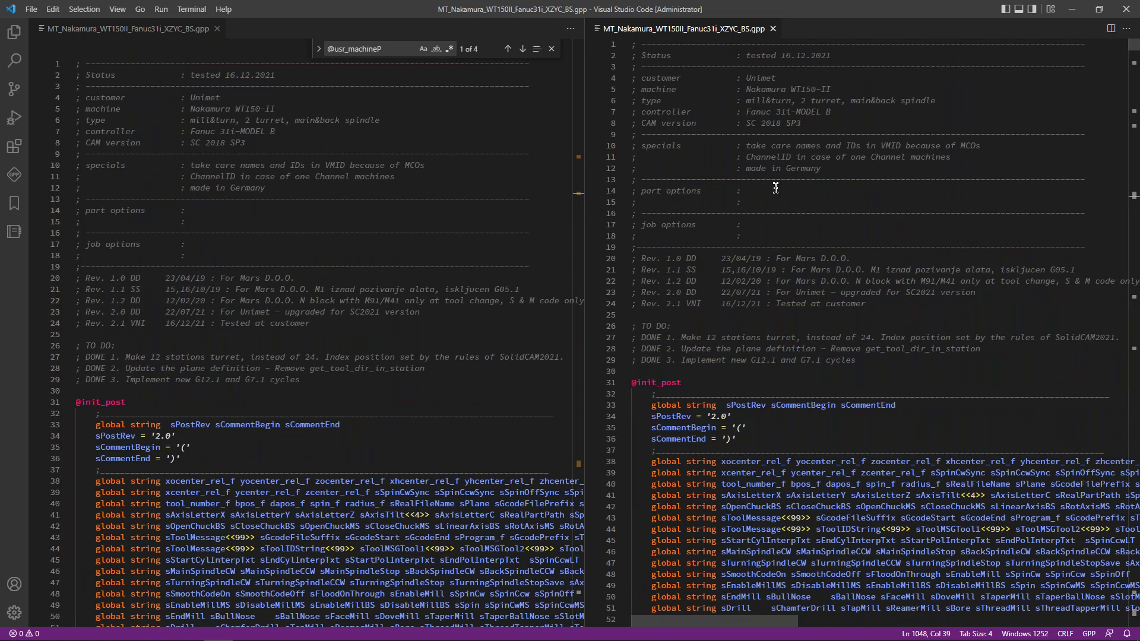
scroll(416, 443, down, 5)
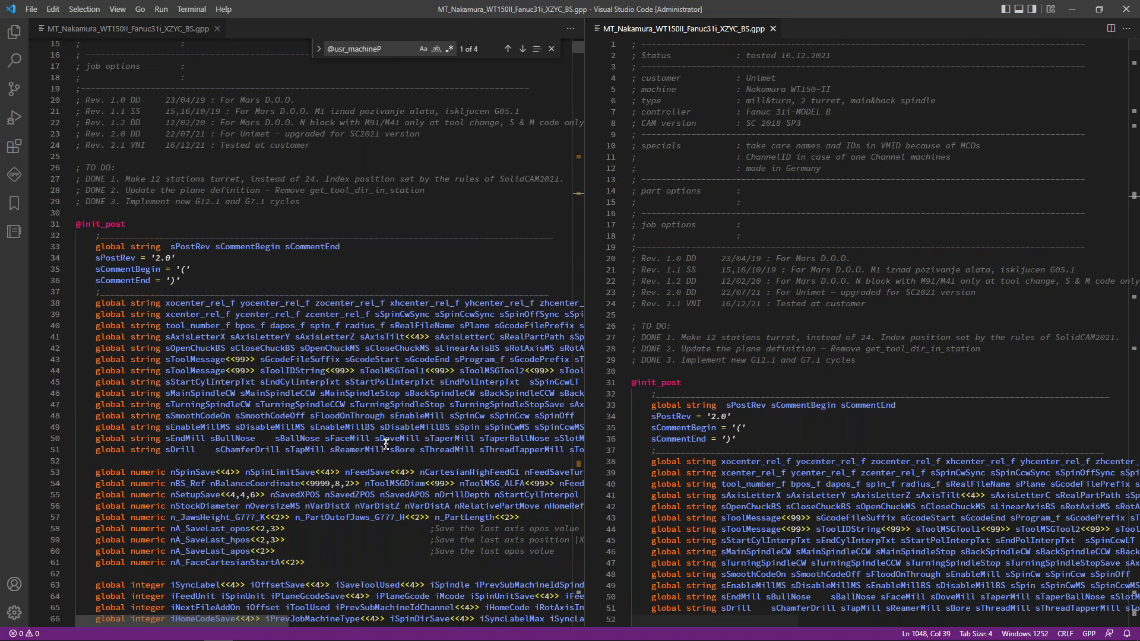
scroll(386, 444, down, 10)
click(772, 371)
scroll(784, 509, down, 14)
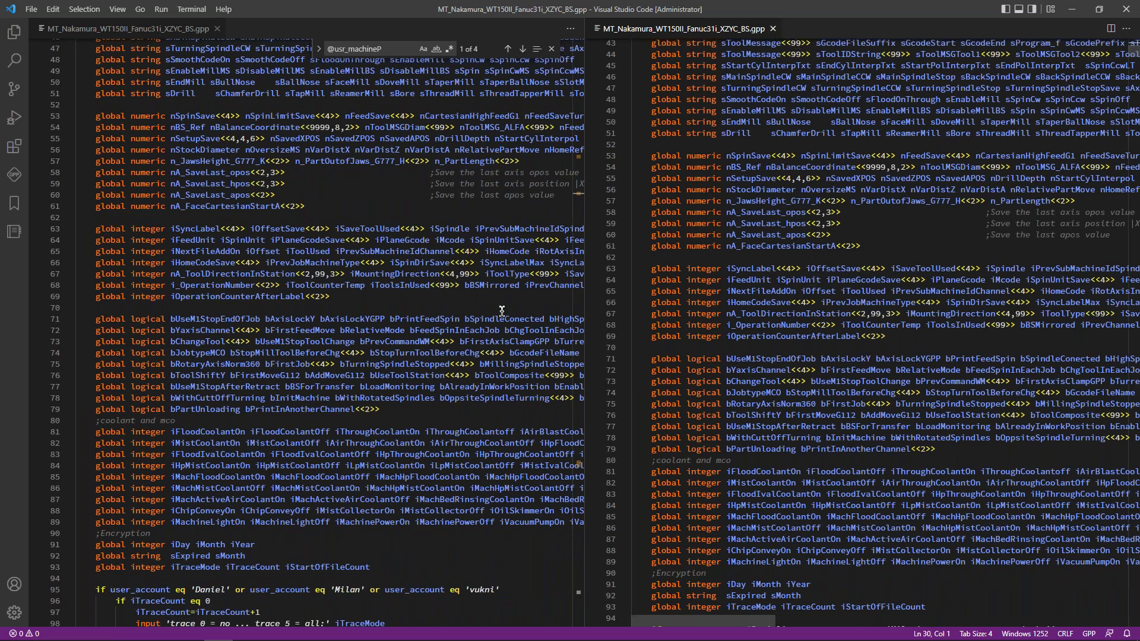
scroll(319, 387, down, 7)
scroll(319, 387, down, 20)
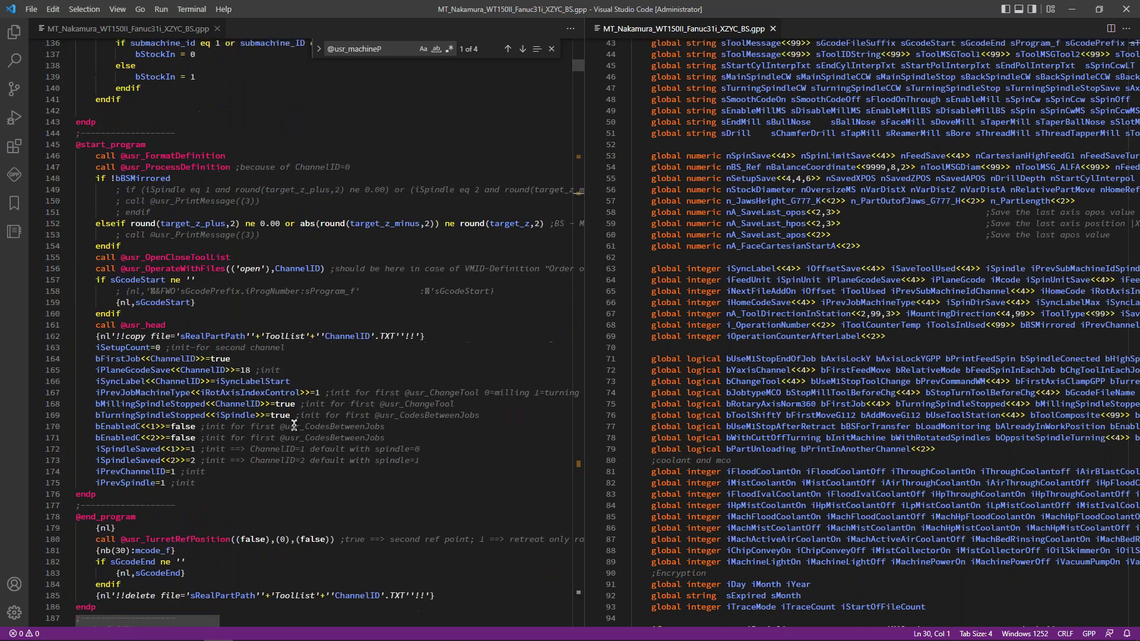
click(294, 426)
key(ctrl+f)
text(@)
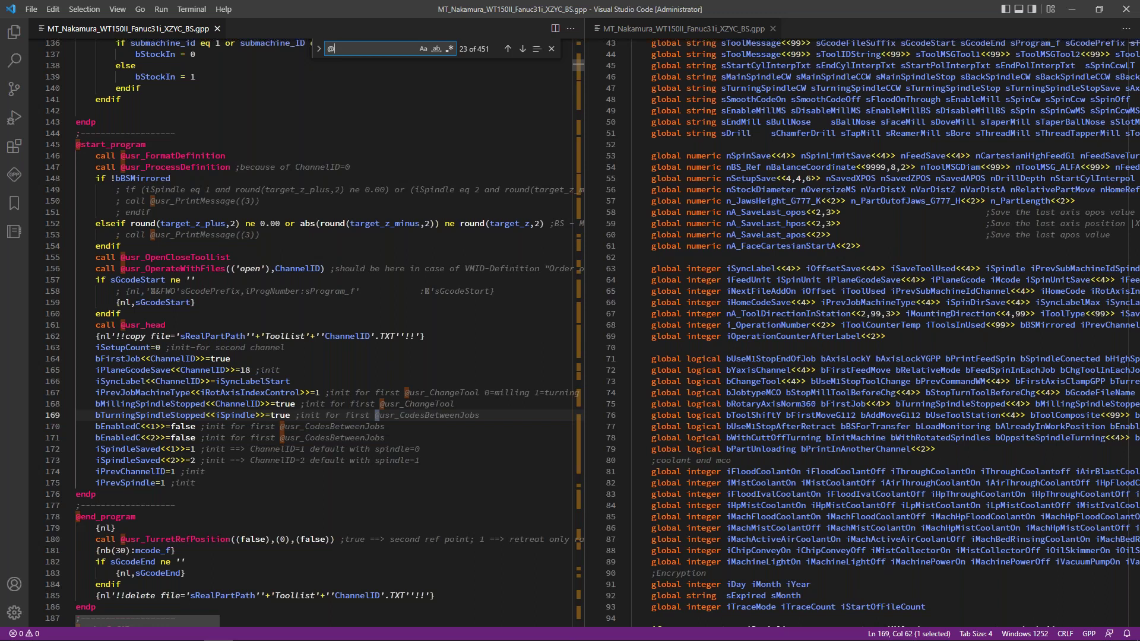
text(usr_machi)
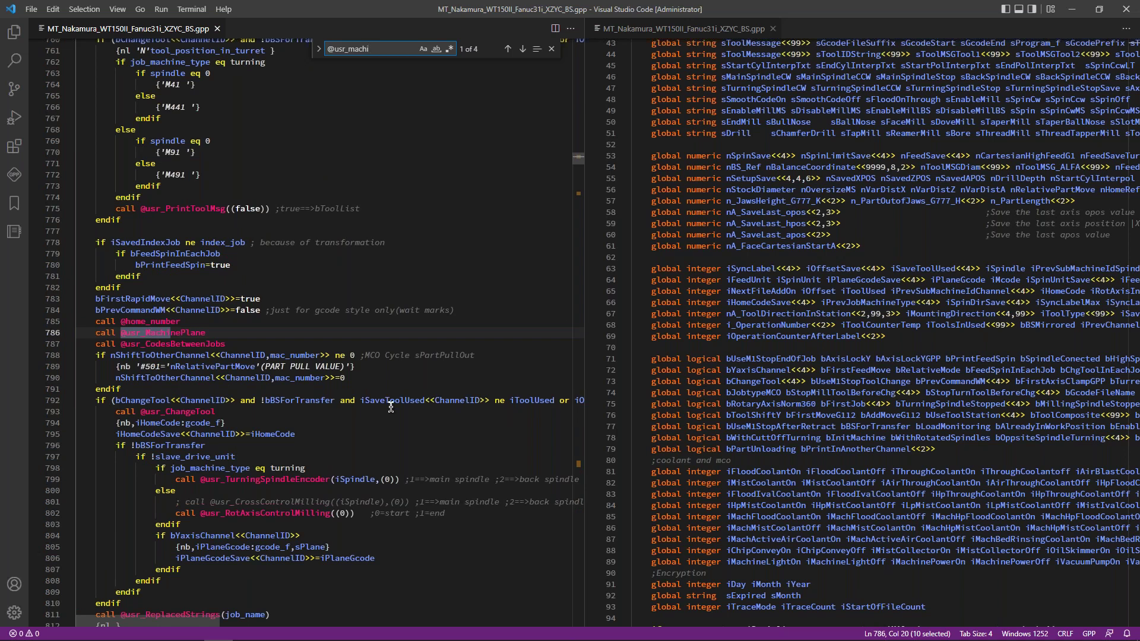
double_click(156, 333)
scroll(151, 340, up, 5)
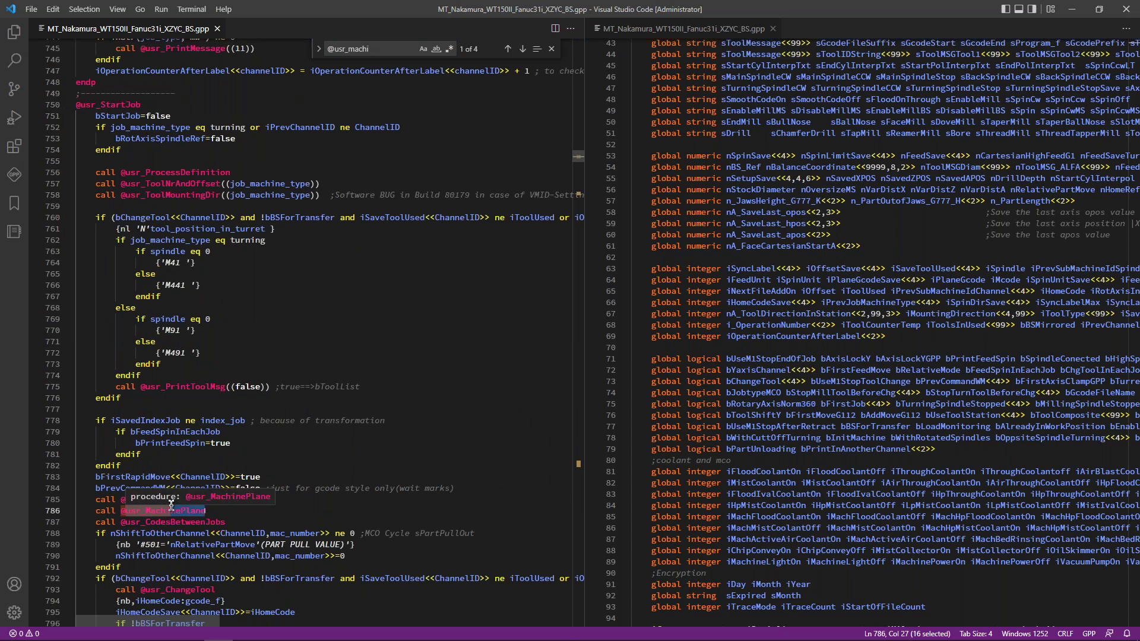
scroll(171, 506, down, 1)
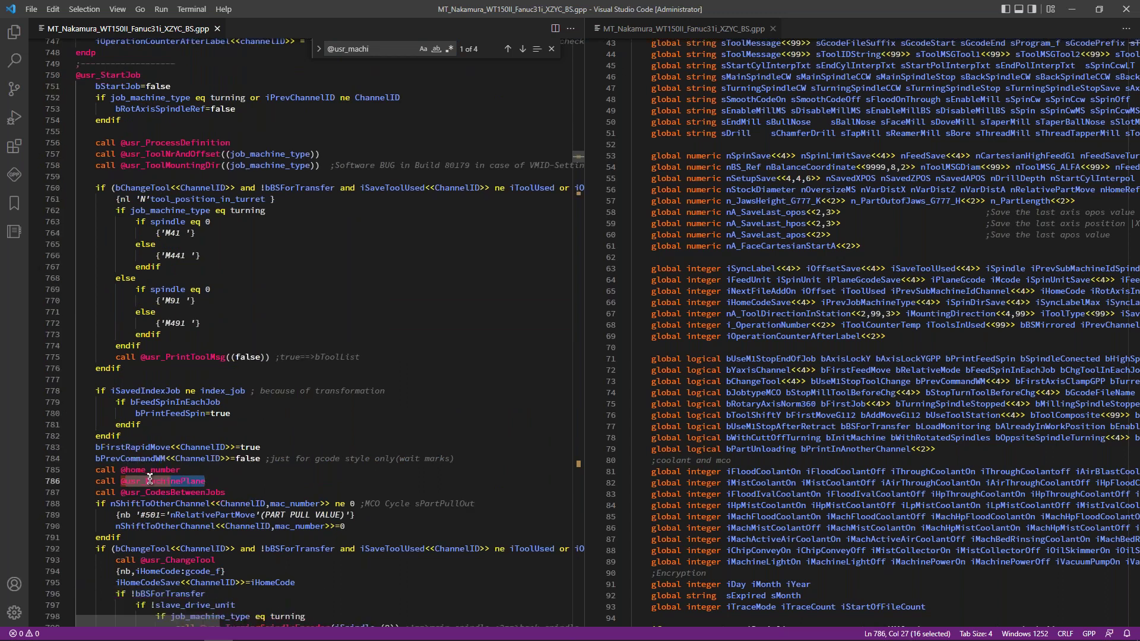
click(181, 481)
key(F12)
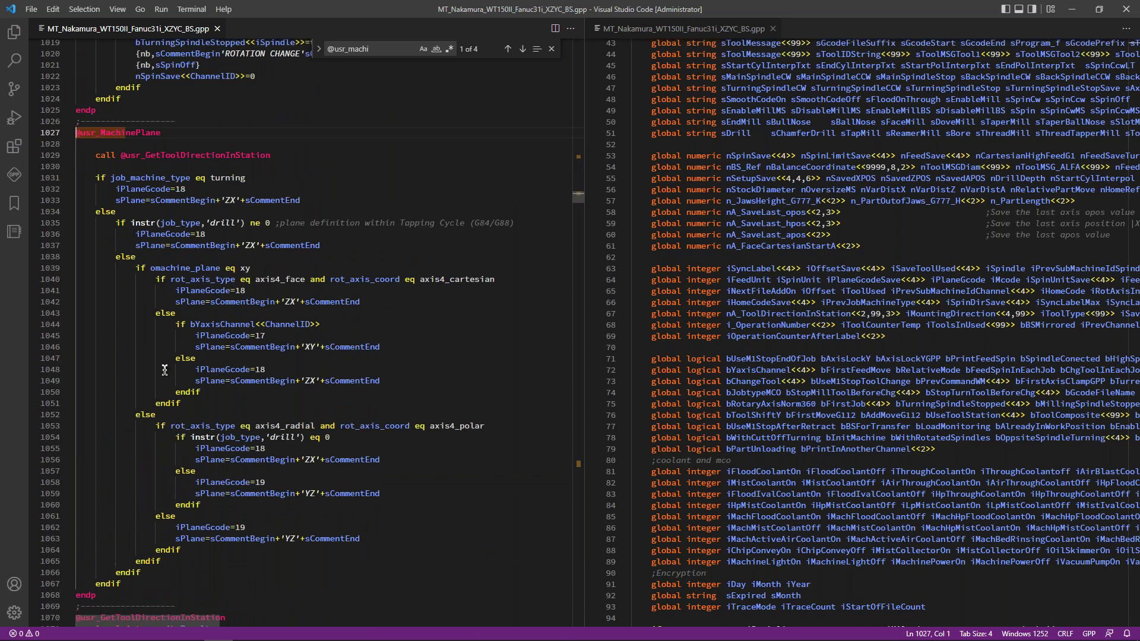
click(132, 595)
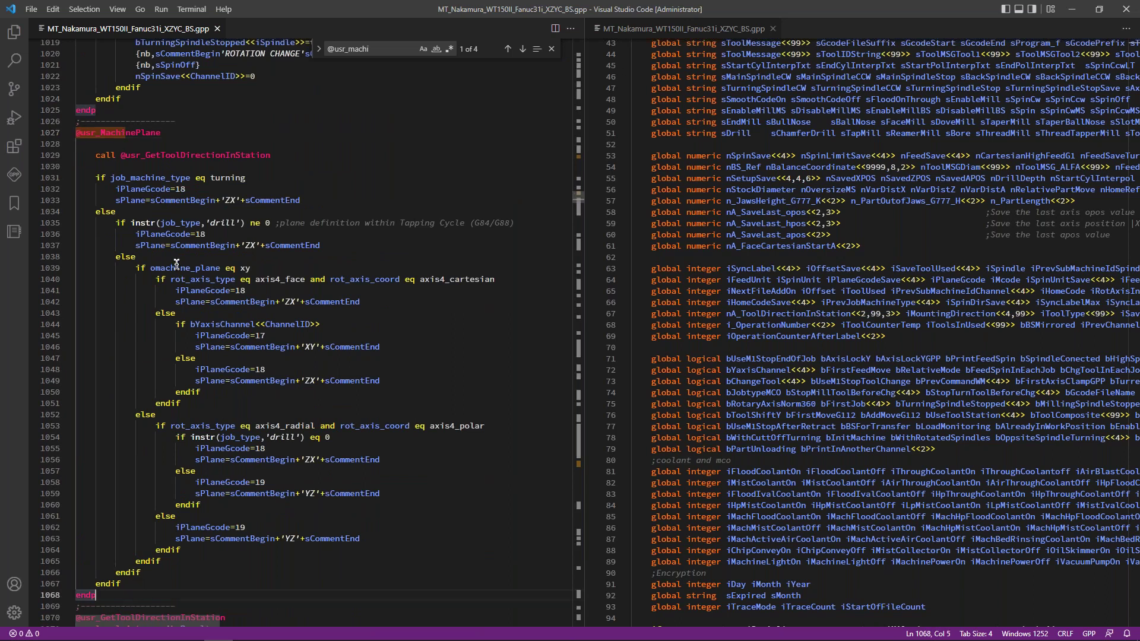
drag(91, 177, 301, 201)
click(165, 189)
drag(185, 189, 116, 189)
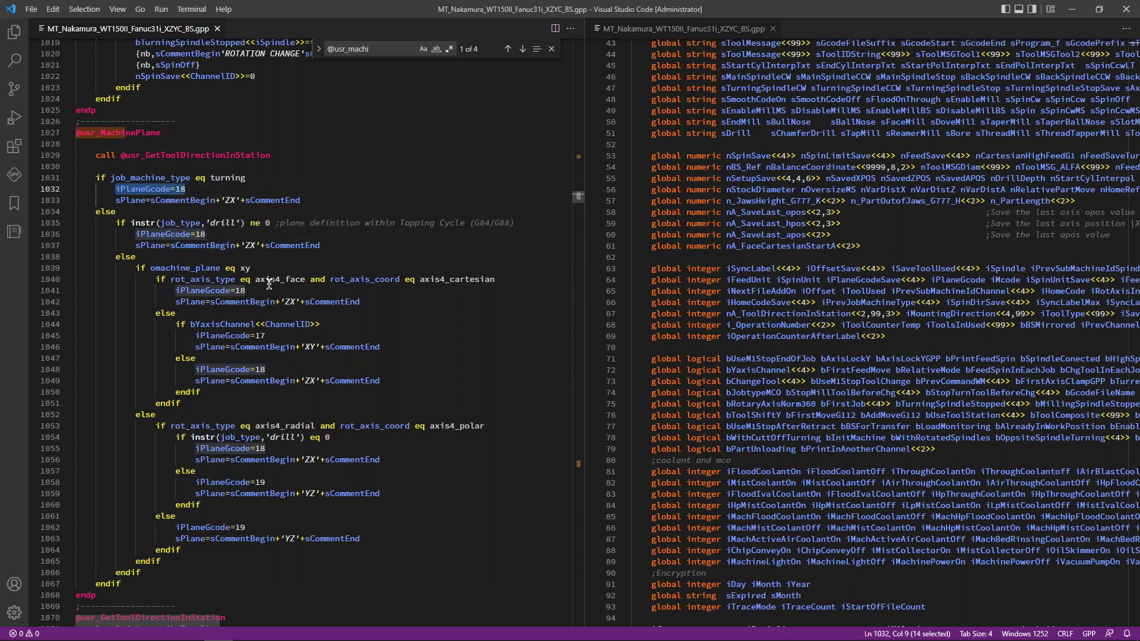
drag(111, 223, 136, 257)
key(Right)
drag(205, 223, 195, 561)
click(133, 268)
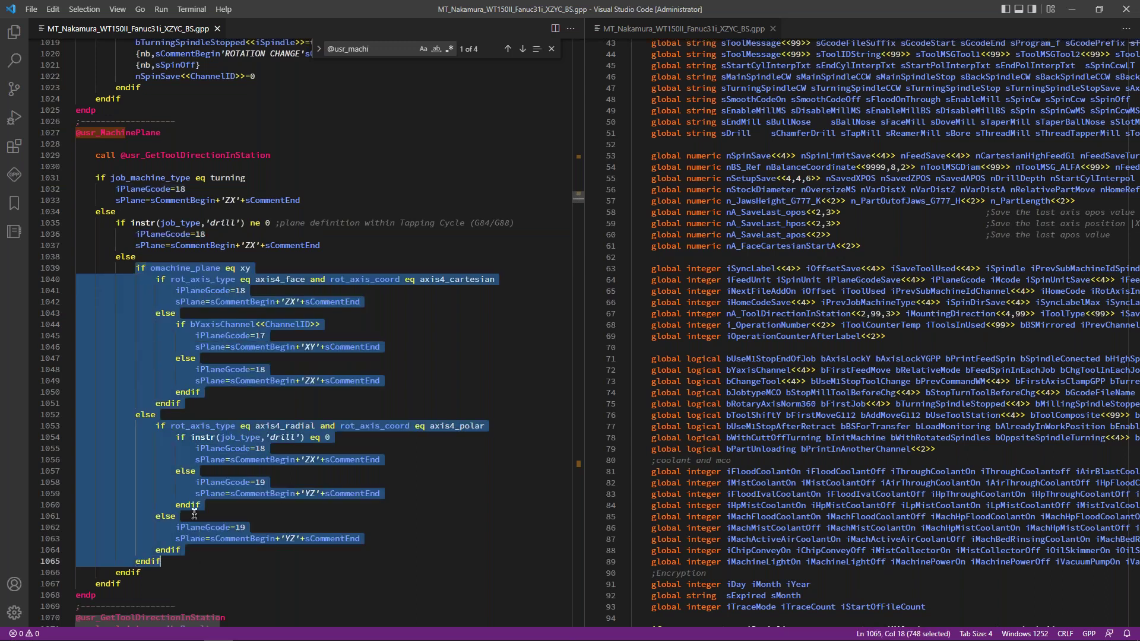
drag(221, 268, 252, 268)
double_click(257, 336)
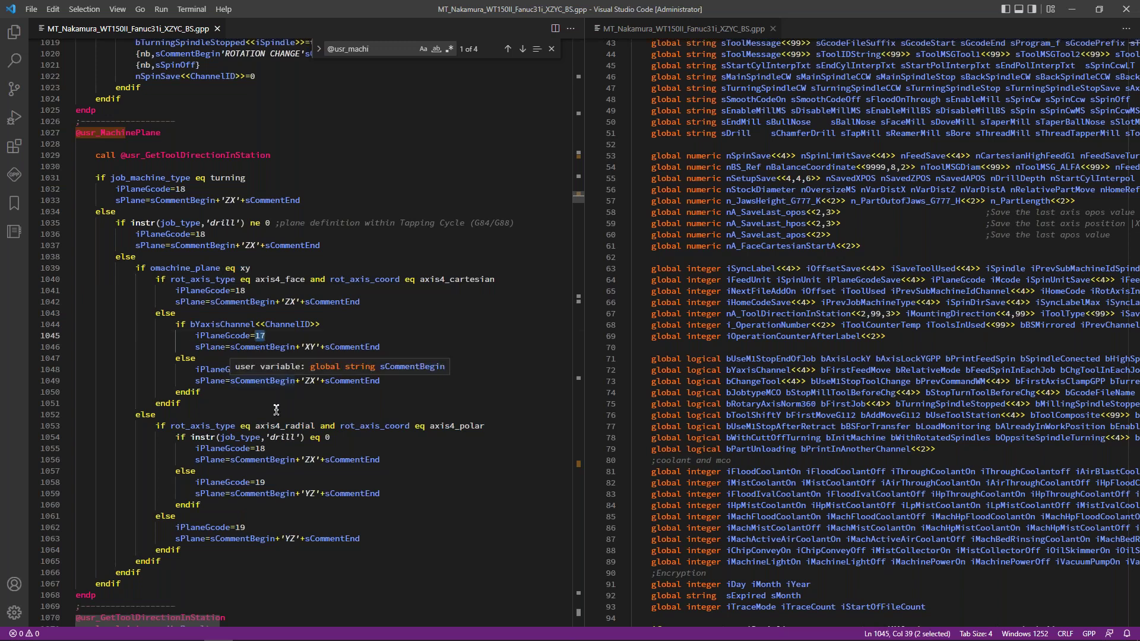
click(226, 527)
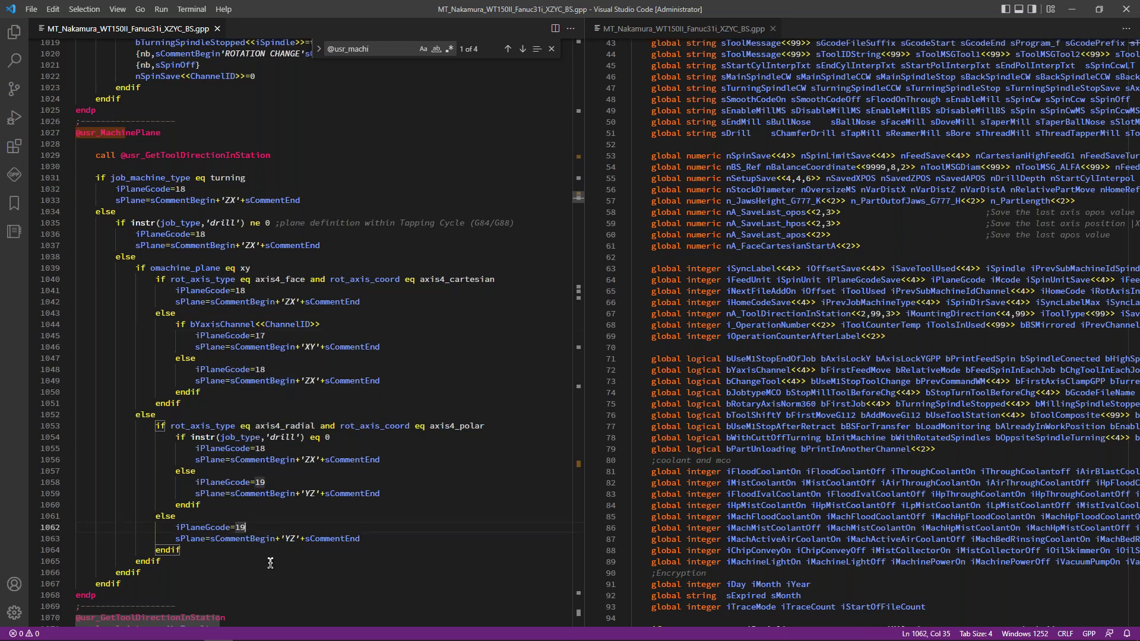
scroll(270, 563, down, 3)
click(243, 461)
key(ctrl+f)
text(@compe)
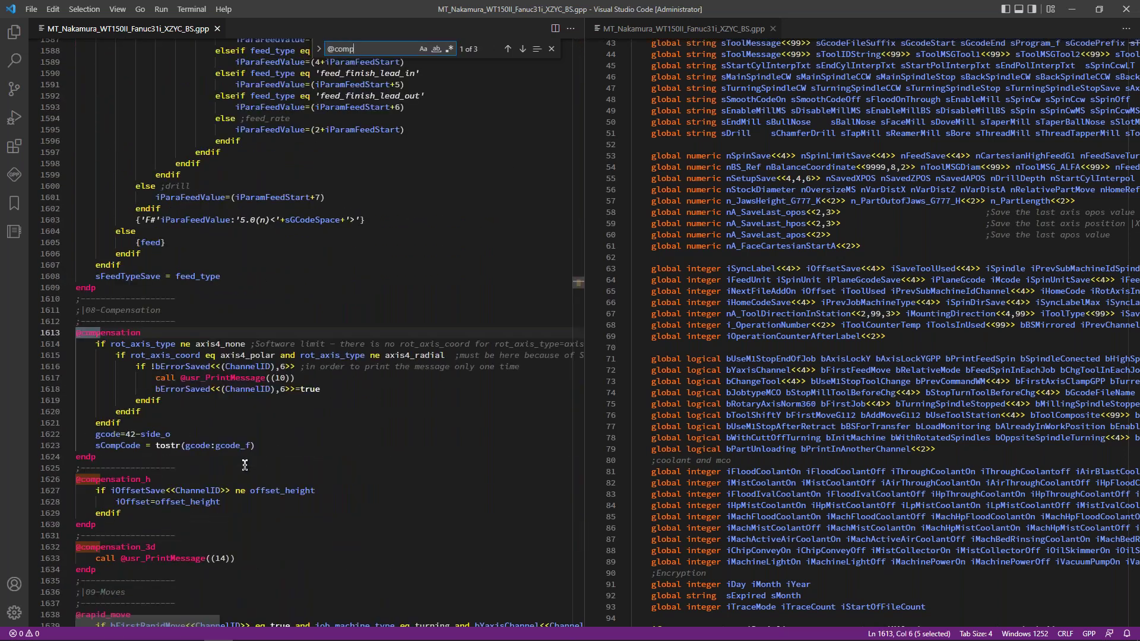
click(153, 336)
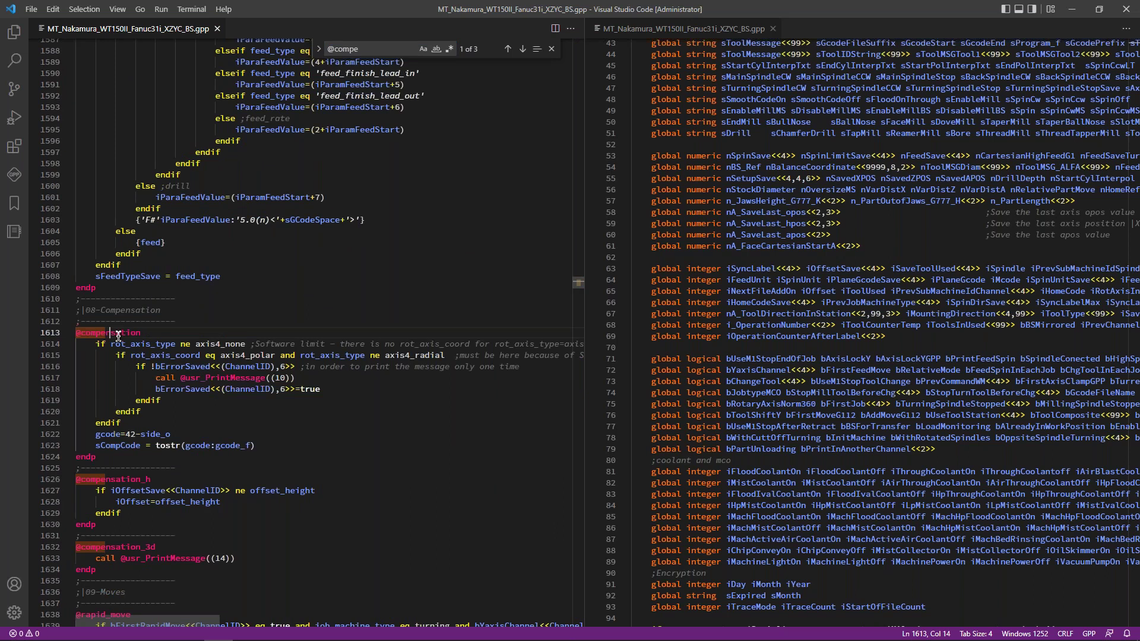
double_click(102, 435)
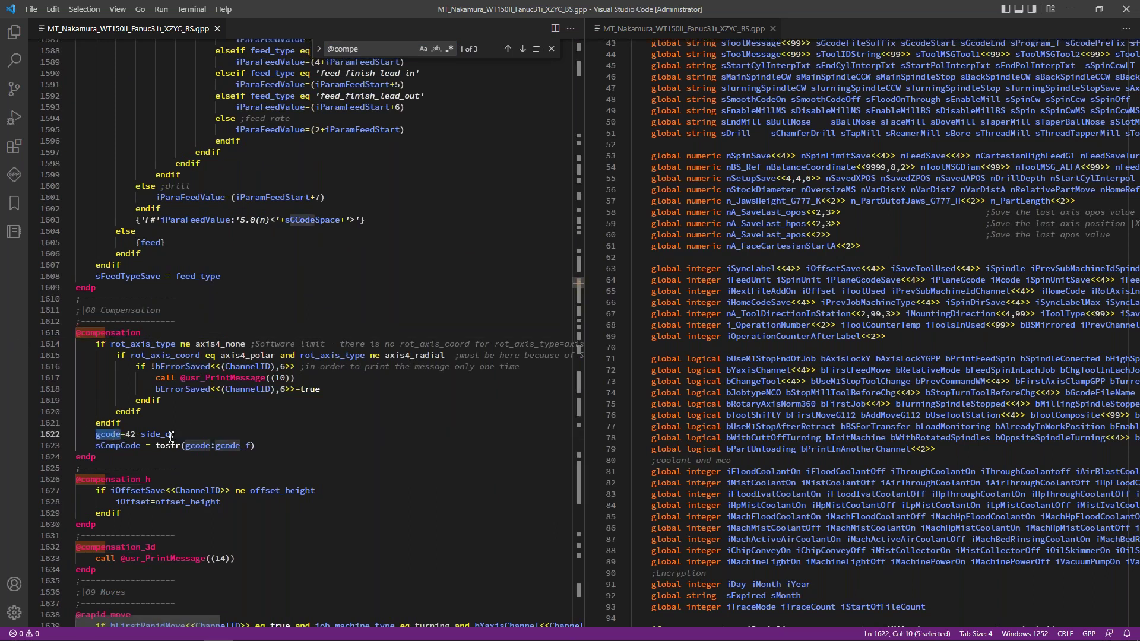
triple_click(170, 437)
click(169, 435)
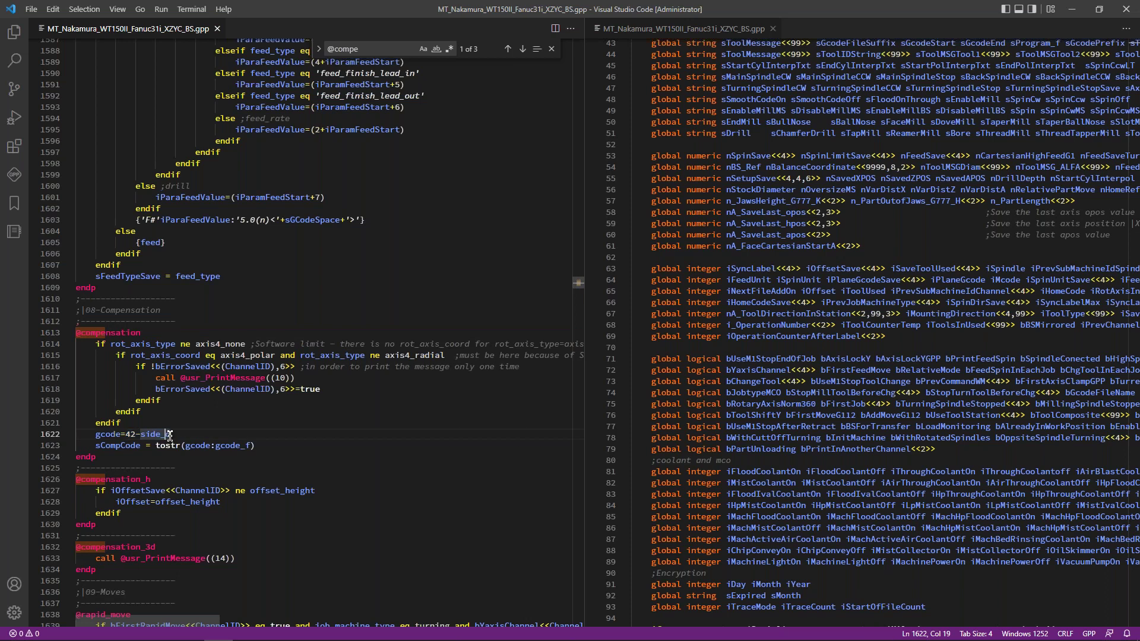
text(o)
double_click(119, 333)
key(ctrl+f)
text(@drill)
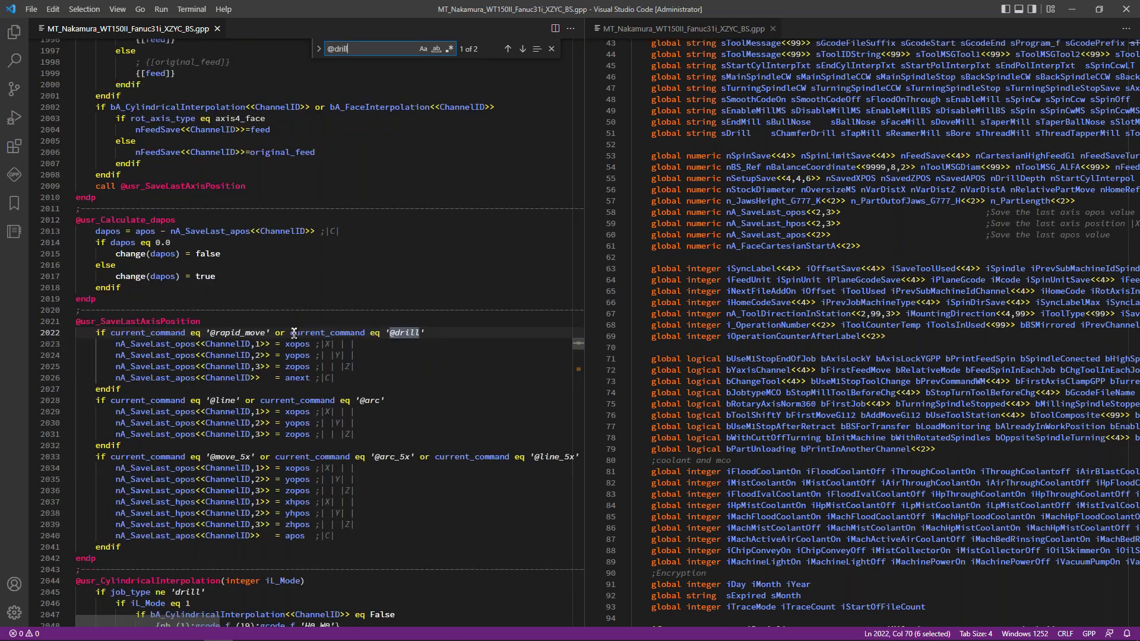
key(Return)
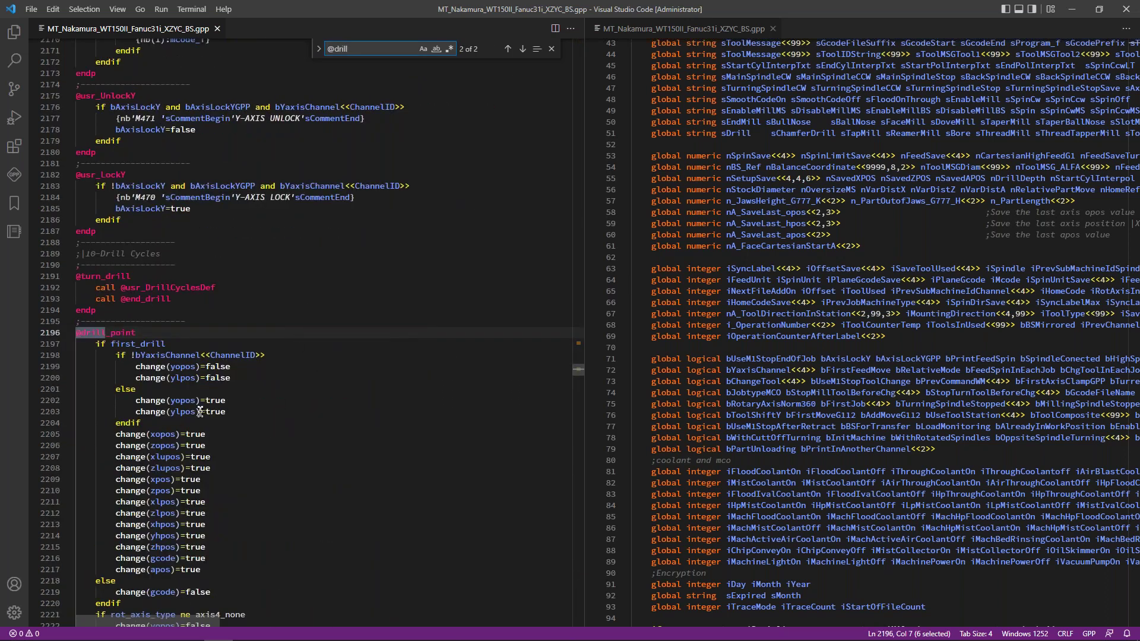
scroll(200, 412, down, 5)
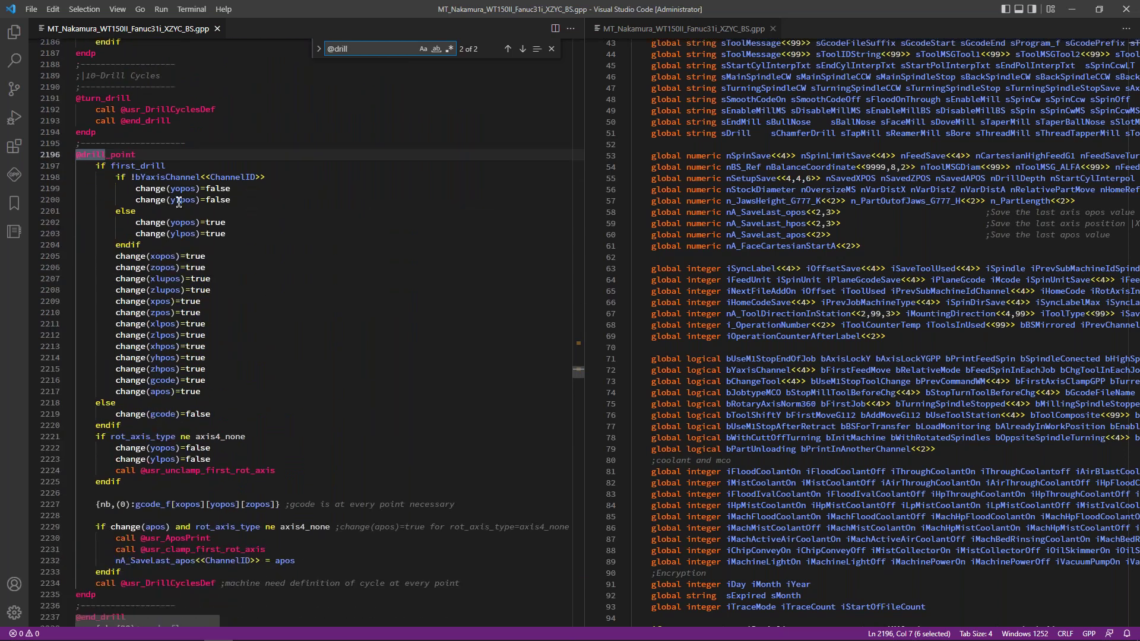
scroll(193, 401, down, 2)
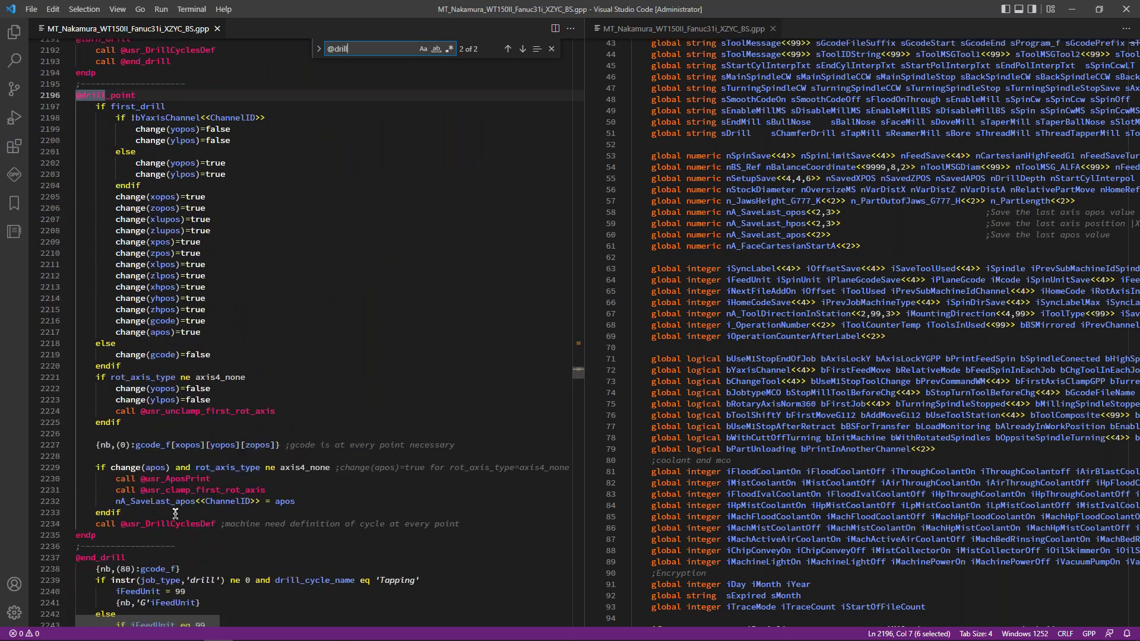
click(95, 447)
key(shift+End)
key(End)
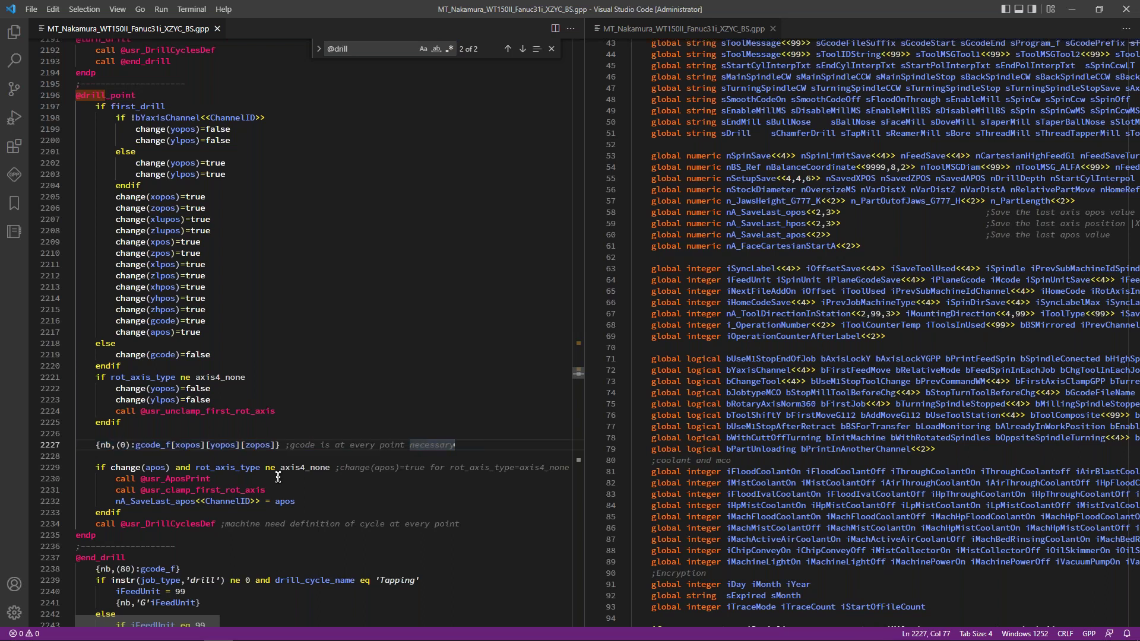
click(178, 528)
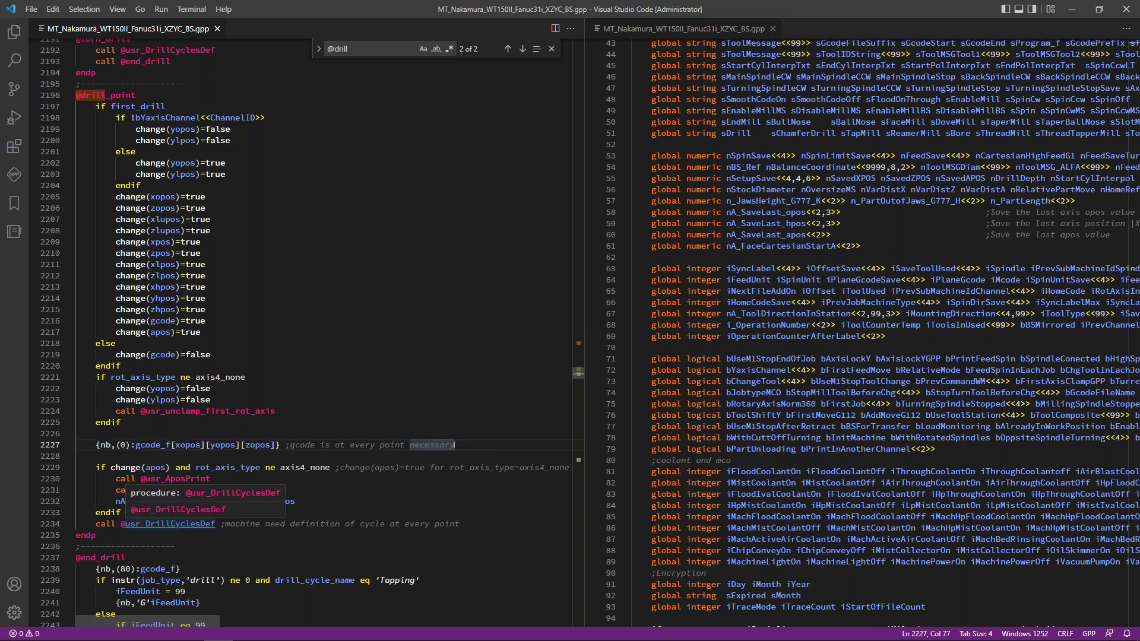
key(F12)
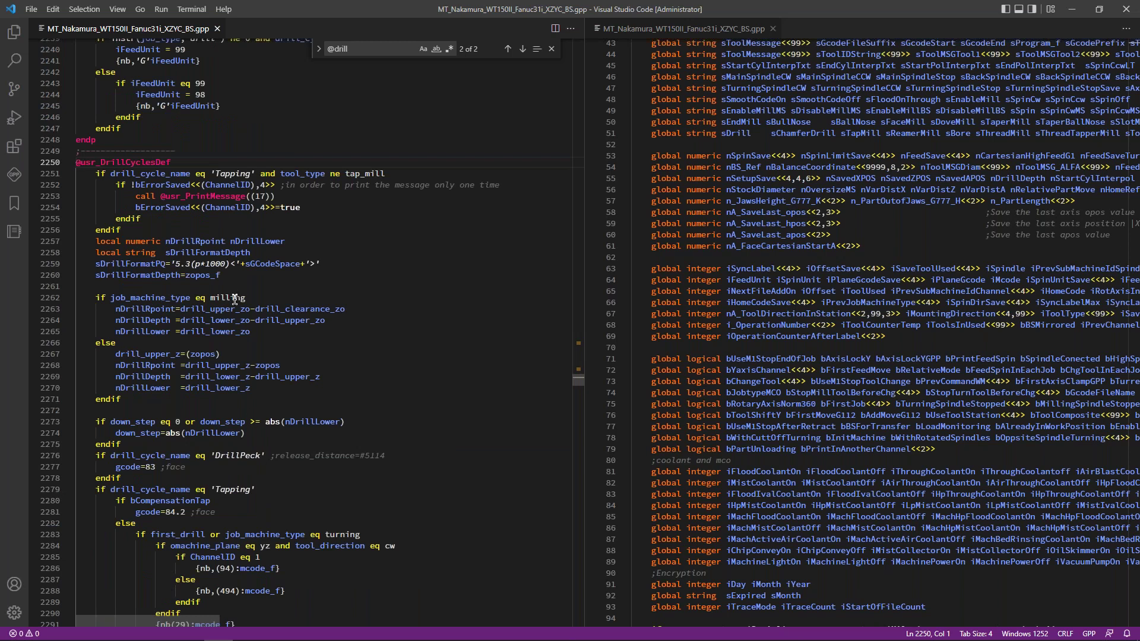
drag(95, 300, 316, 321)
click(237, 331)
drag(116, 354, 285, 376)
click(285, 377)
scroll(305, 429, down, 4)
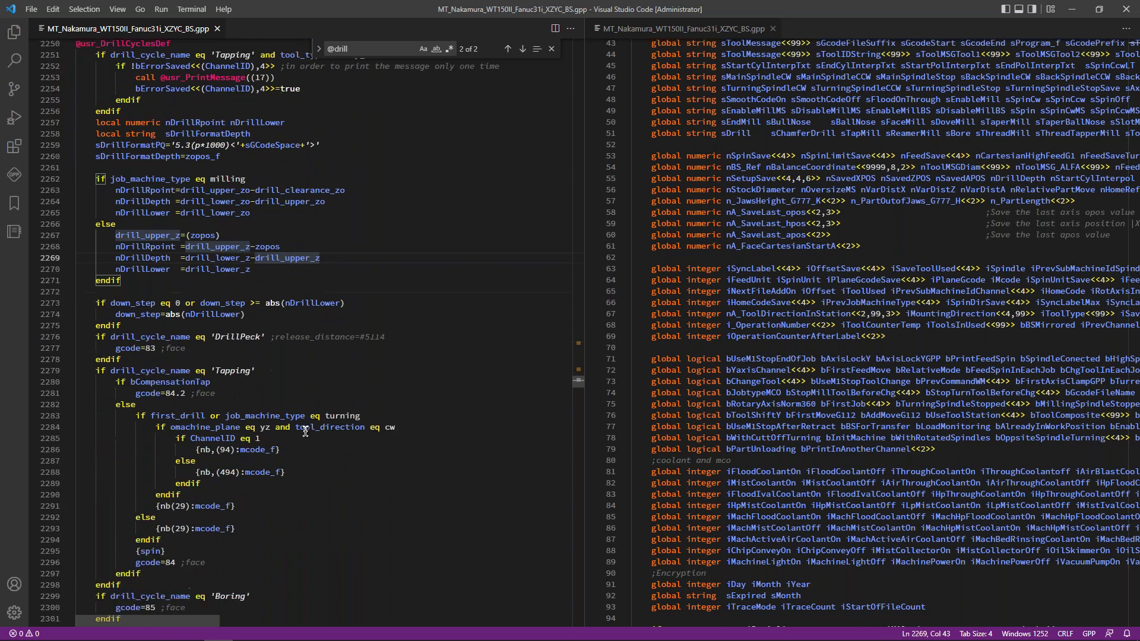
drag(92, 272, 165, 433)
key(ctrl+f)
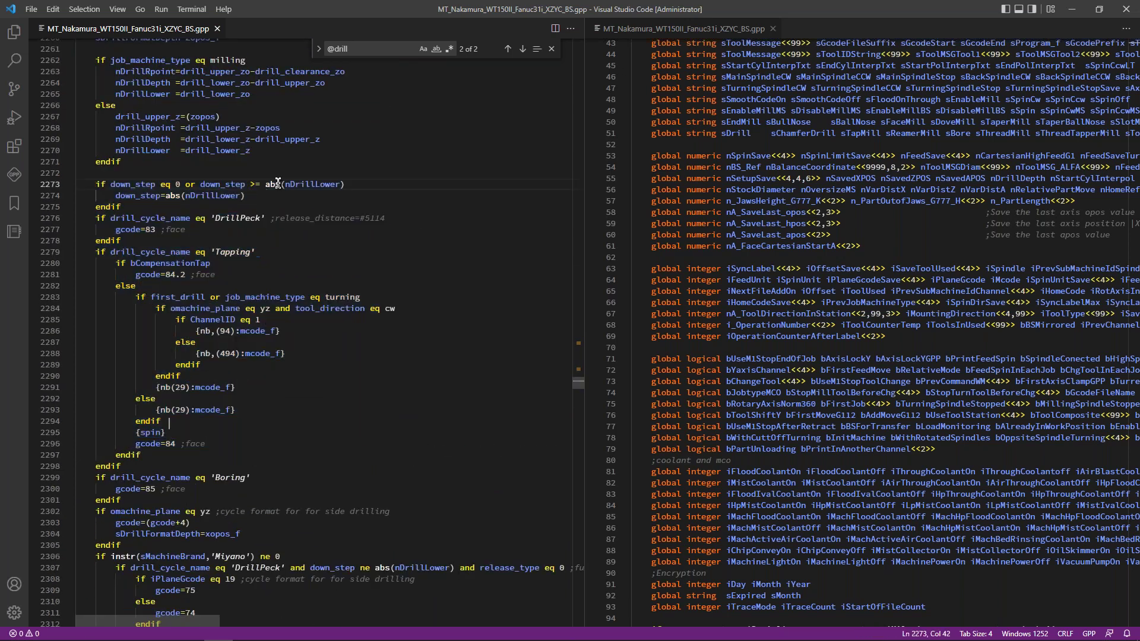
text(@line)
key(Return)
key(Return)
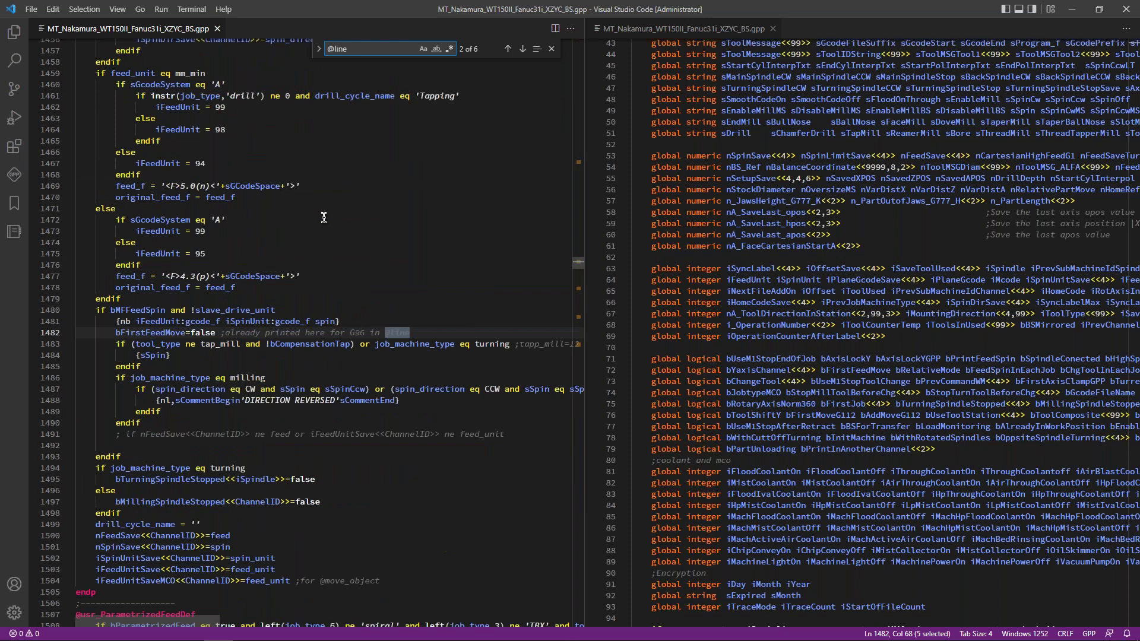
scroll(303, 440, down, 8)
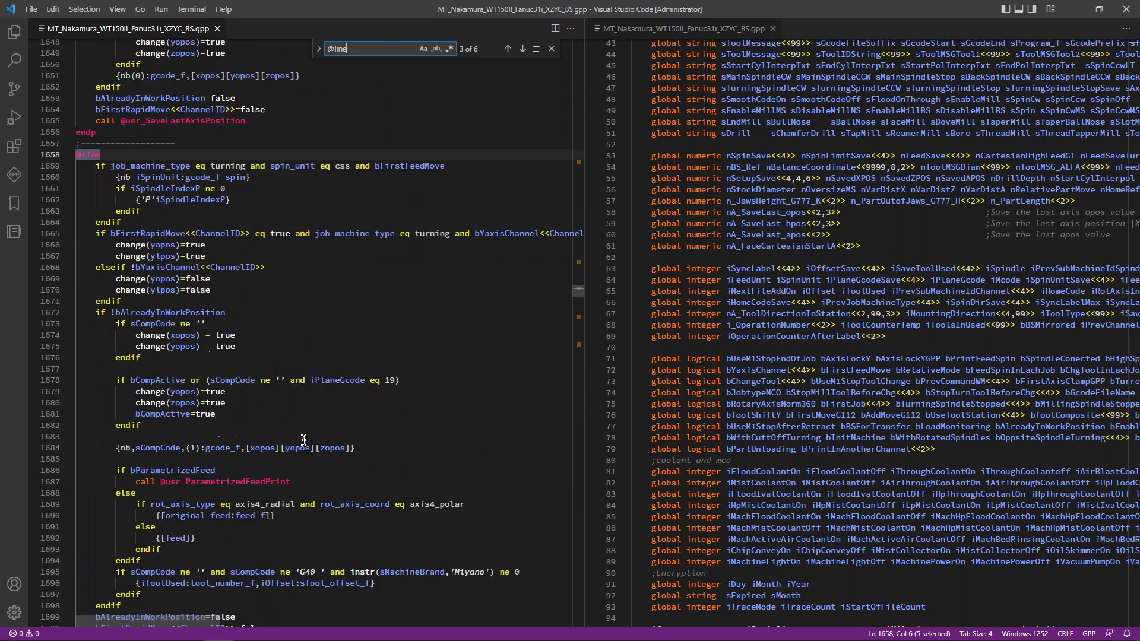
scroll(304, 440, down, 1)
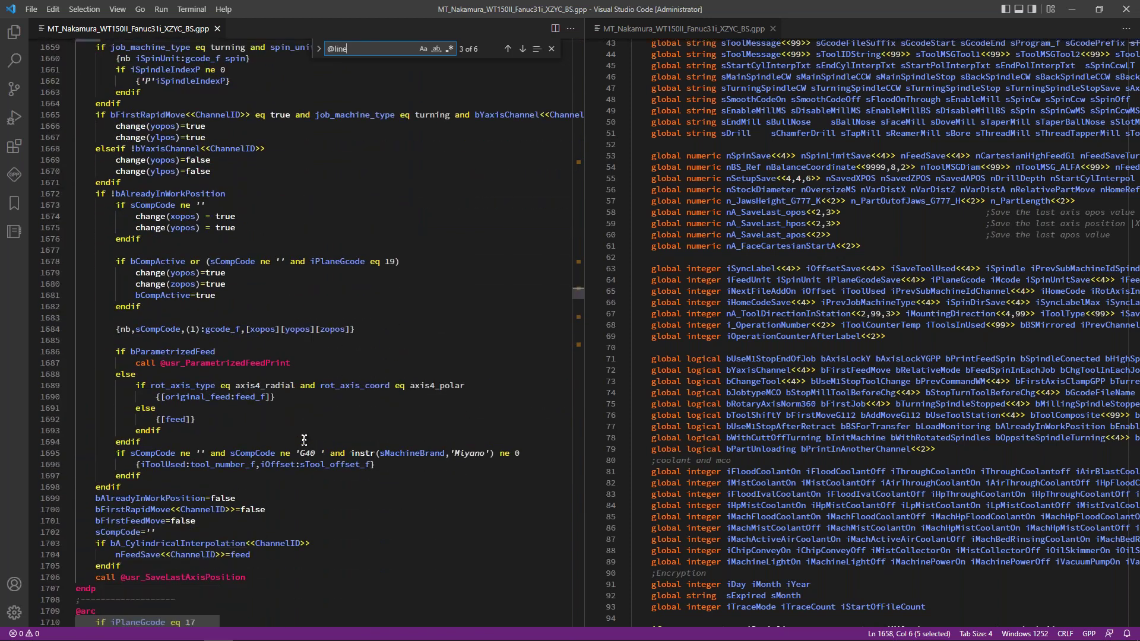
scroll(303, 440, up, 2)
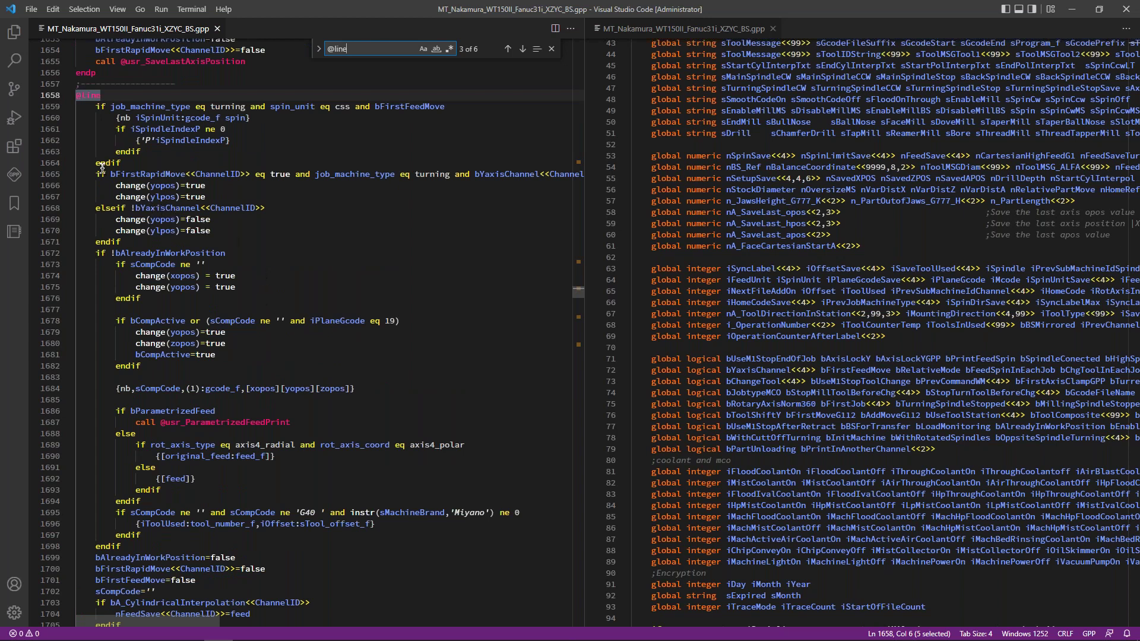
drag(111, 164, 295, 174)
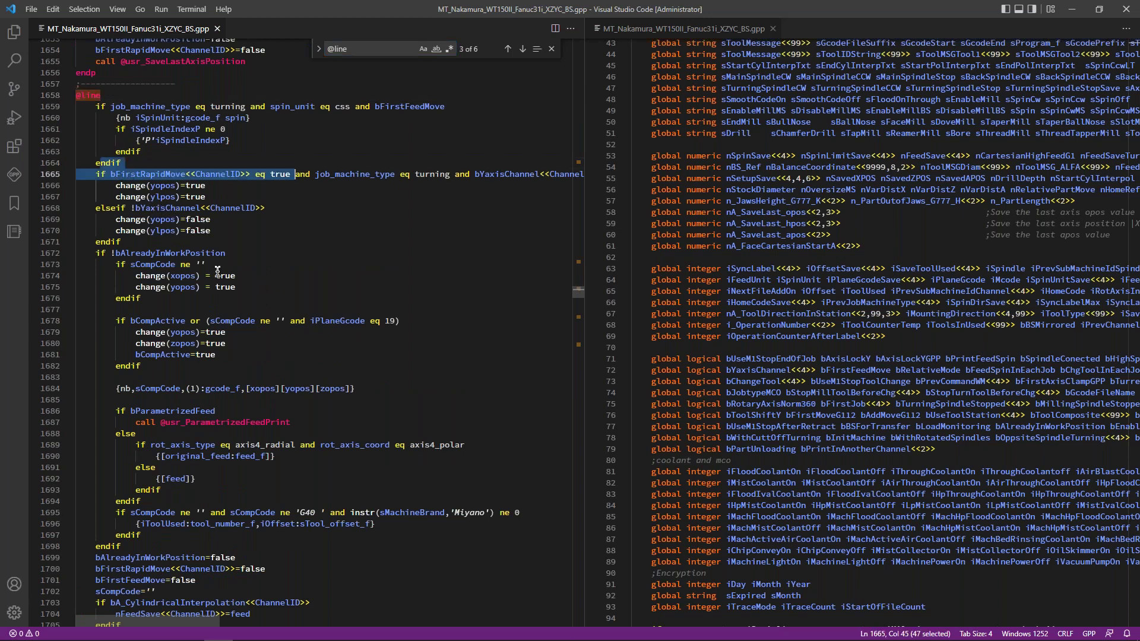
double_click(170, 321)
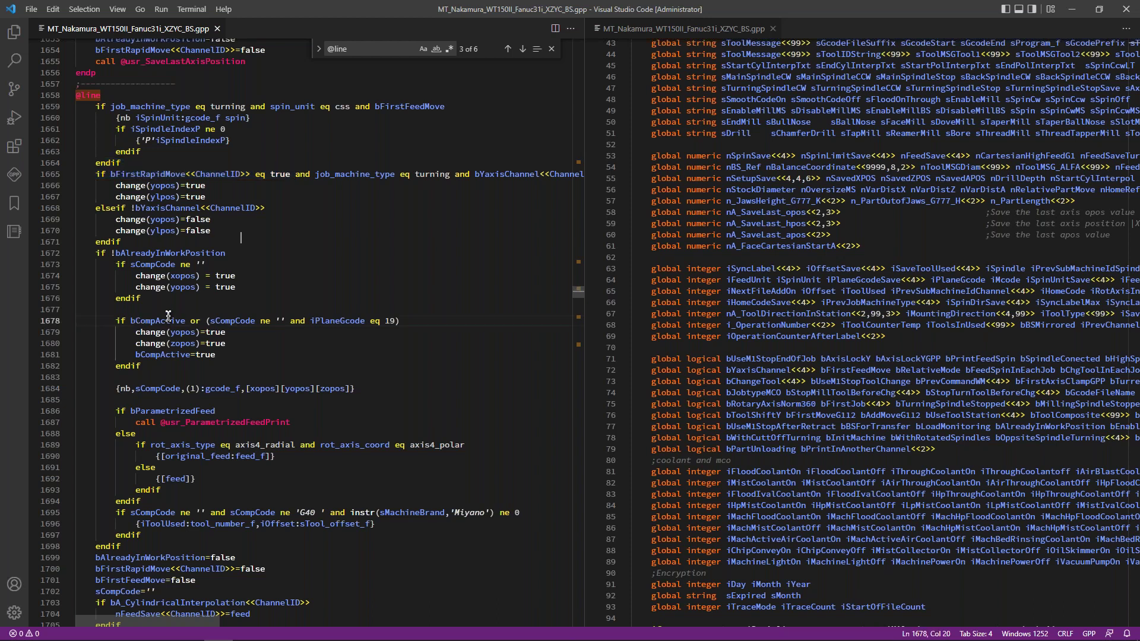
drag(115, 389, 355, 389)
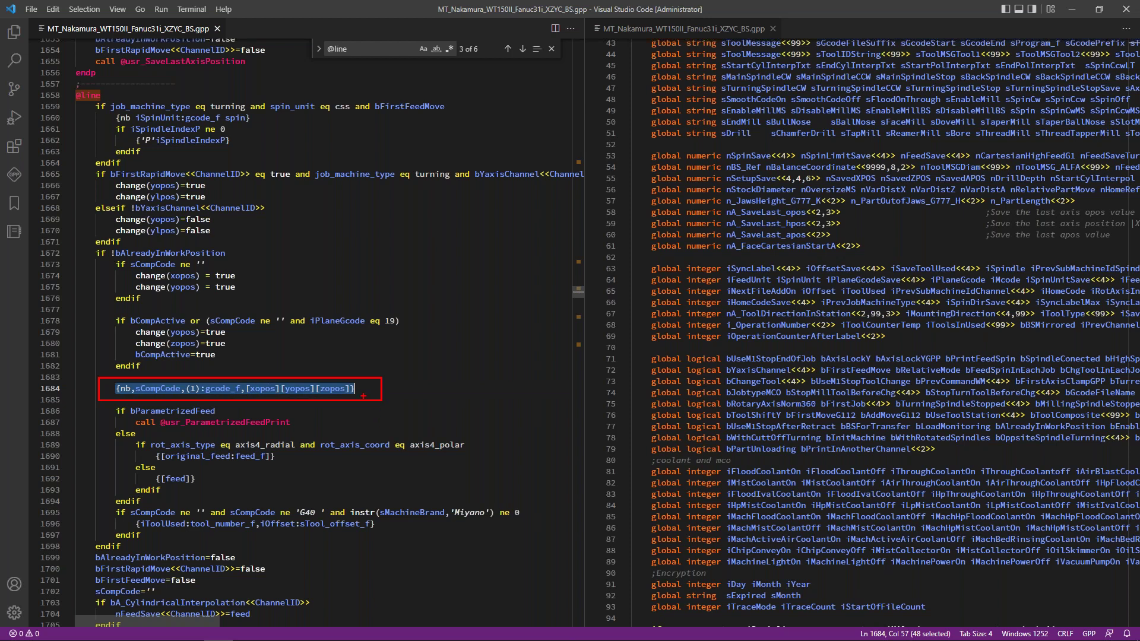
key(ctrl+f)
text(@)
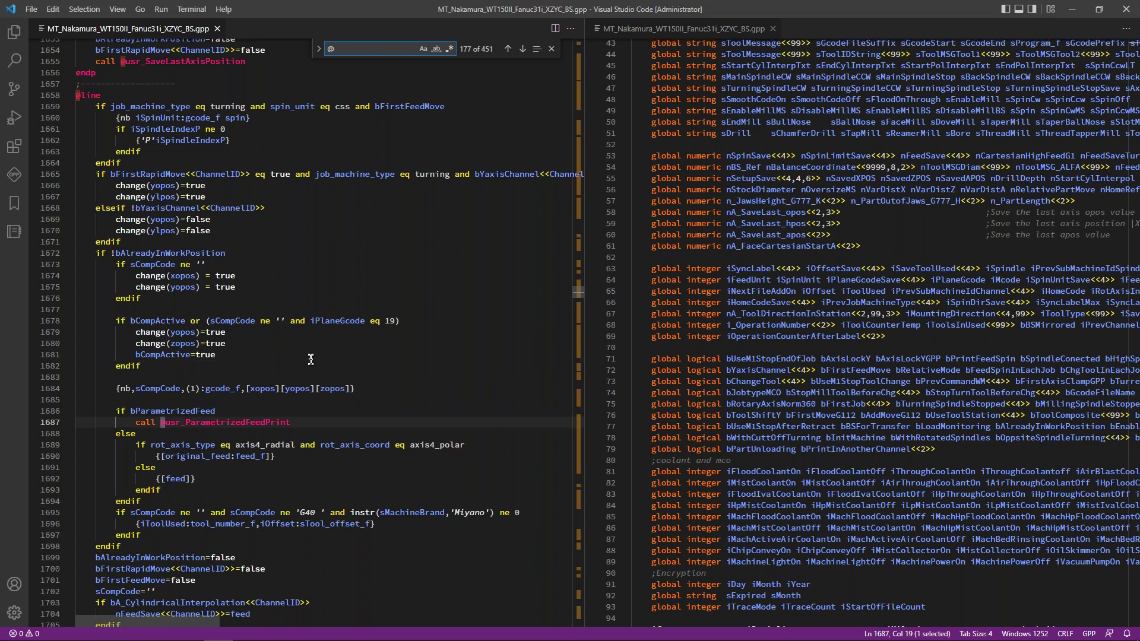
text(arc)
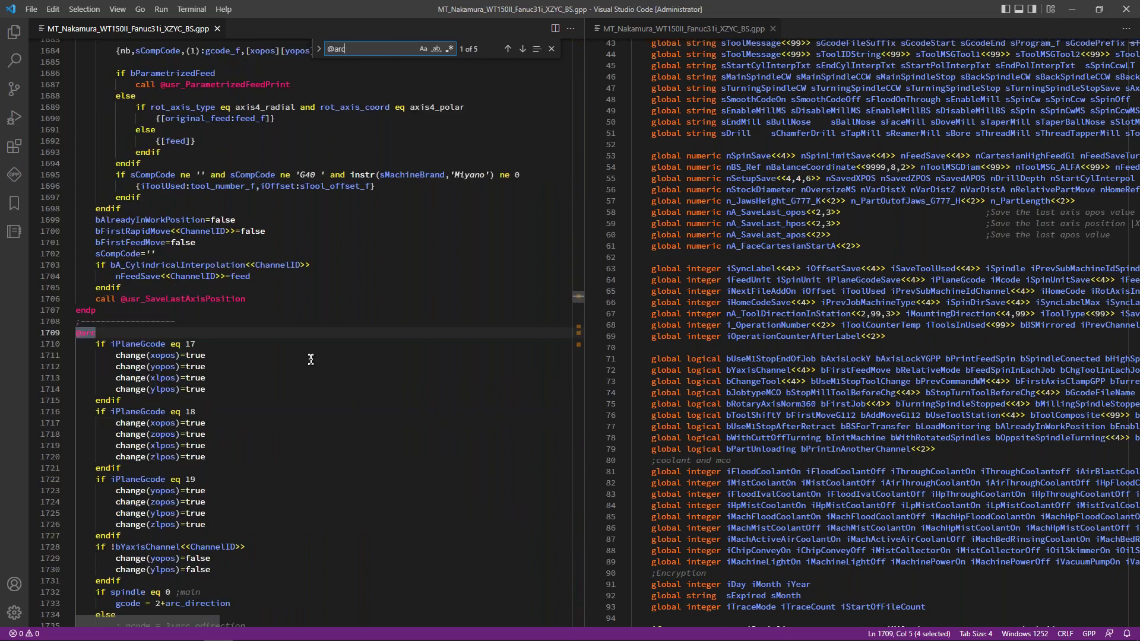
scroll(282, 423, down, 9)
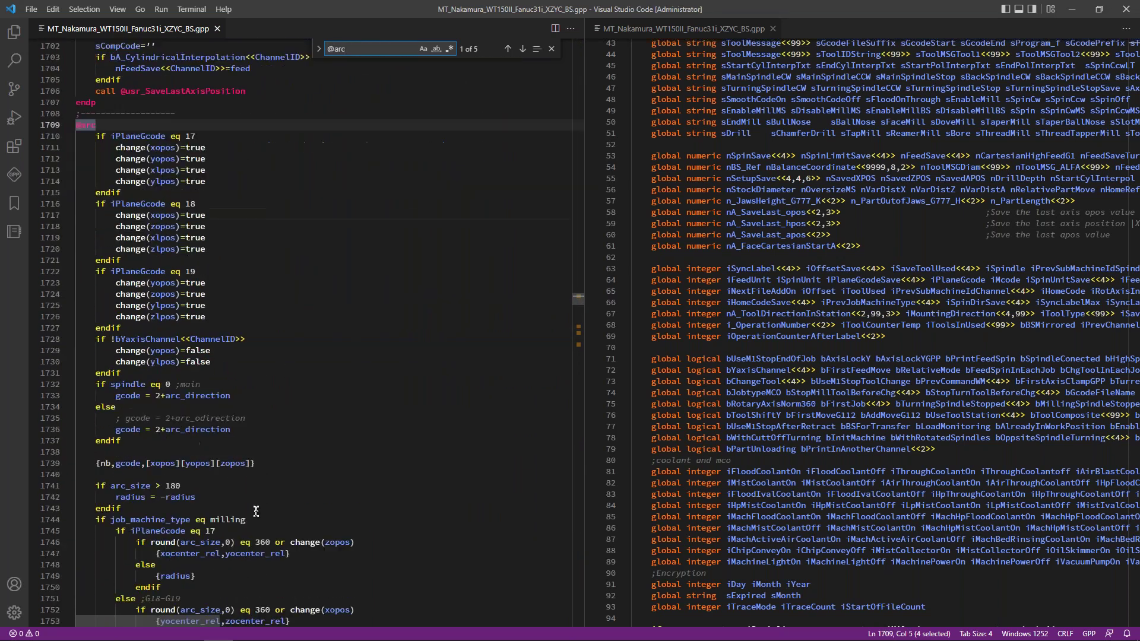
scroll(255, 510, up, 3)
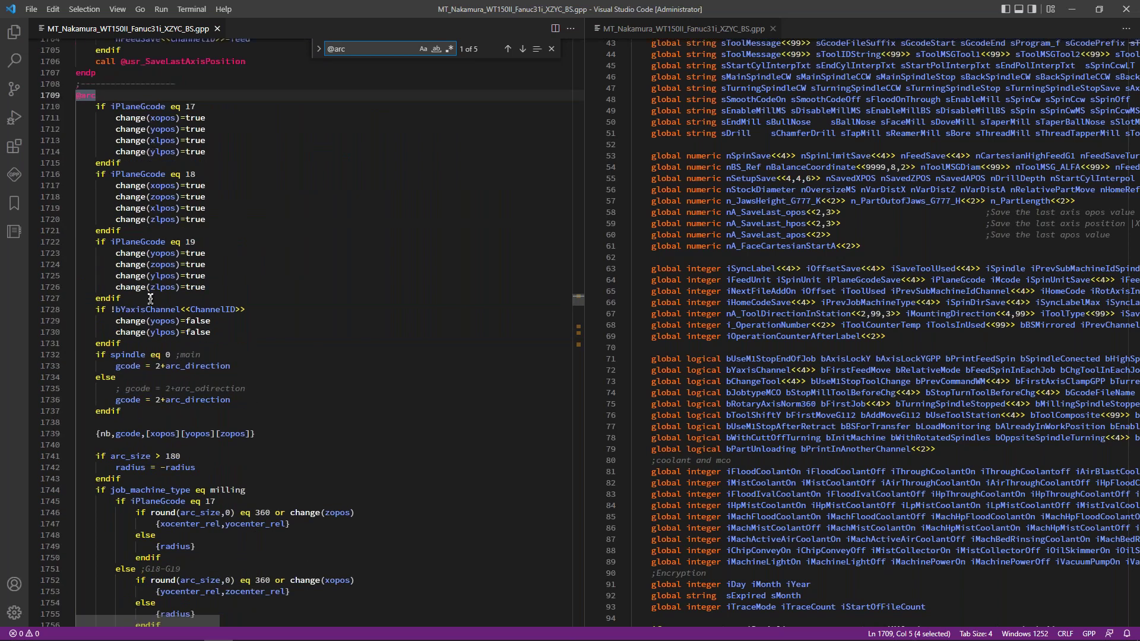
click(92, 433)
key(End)
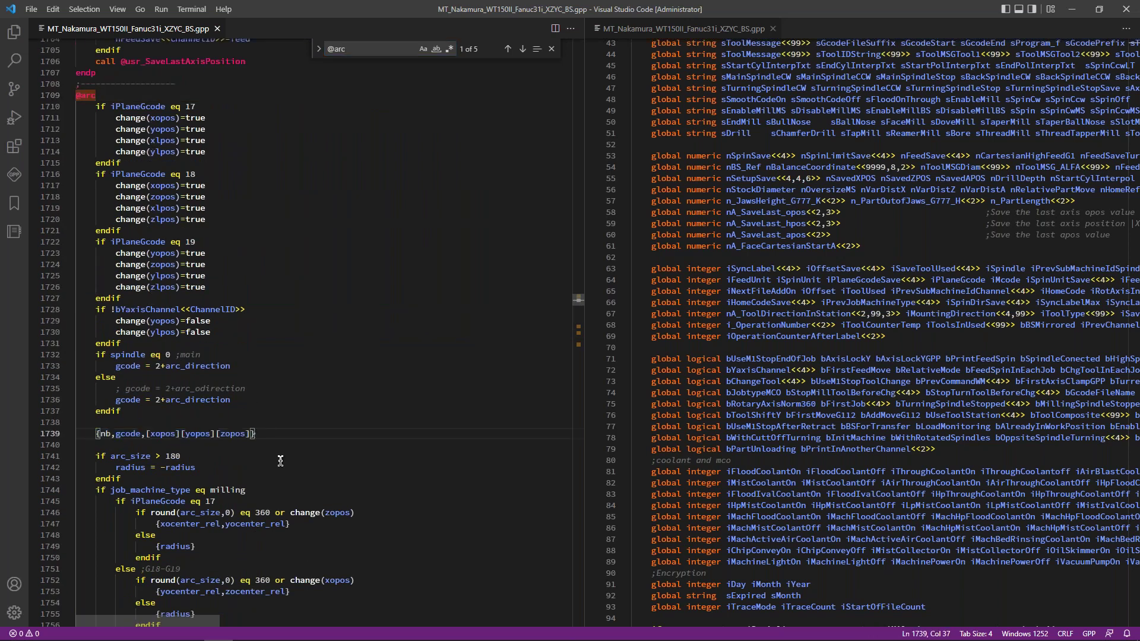
scroll(182, 436, down, 3)
double_click(183, 436)
click(255, 437)
double_click(255, 437)
drag(77, 413, 161, 469)
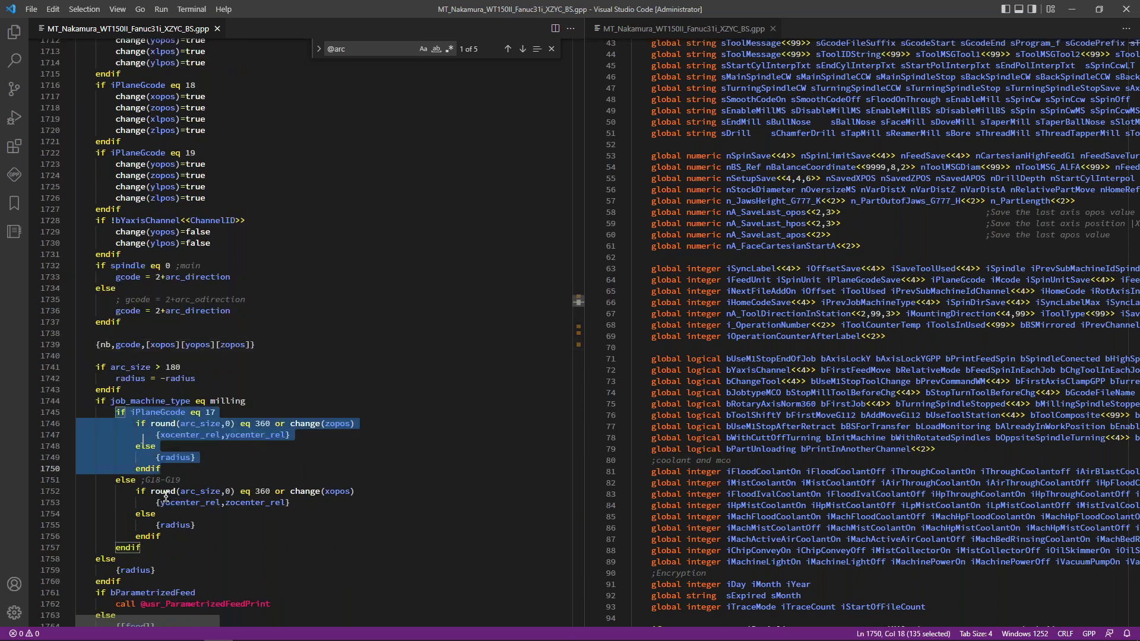
click(243, 548)
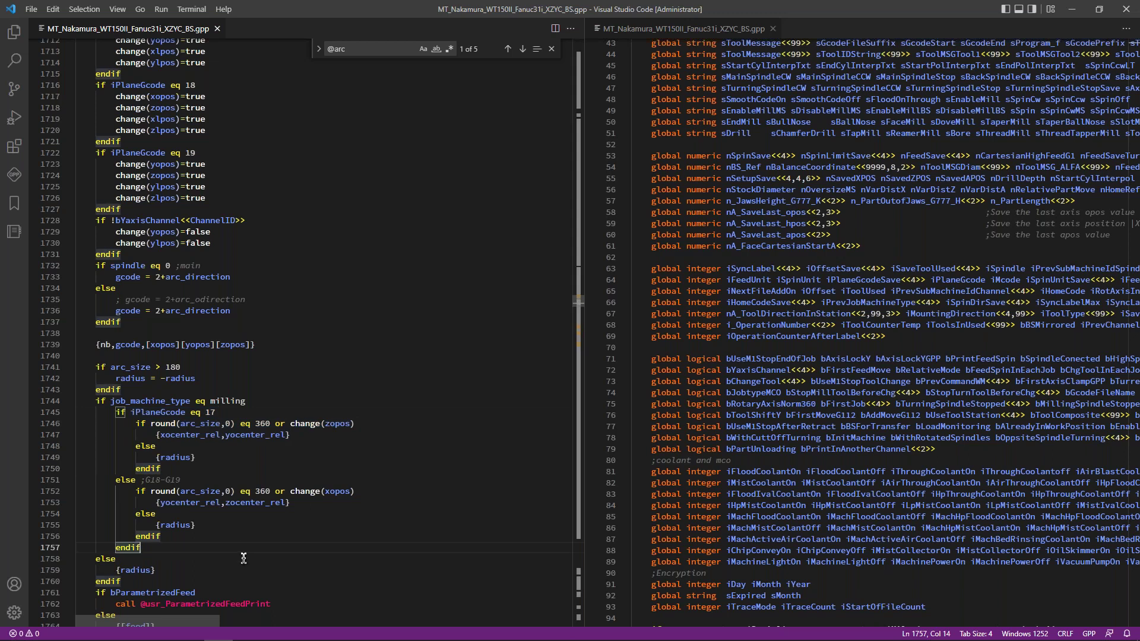
click(282, 453)
scroll(283, 454, up, 5)
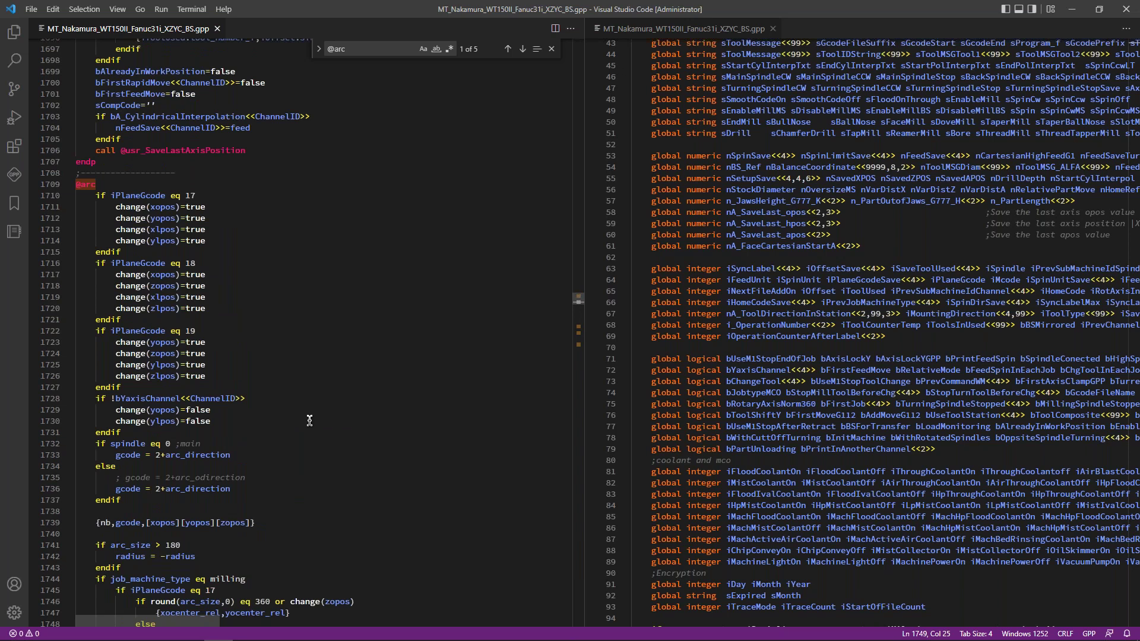
click(298, 395)
key(ctrl+f)
text(@)
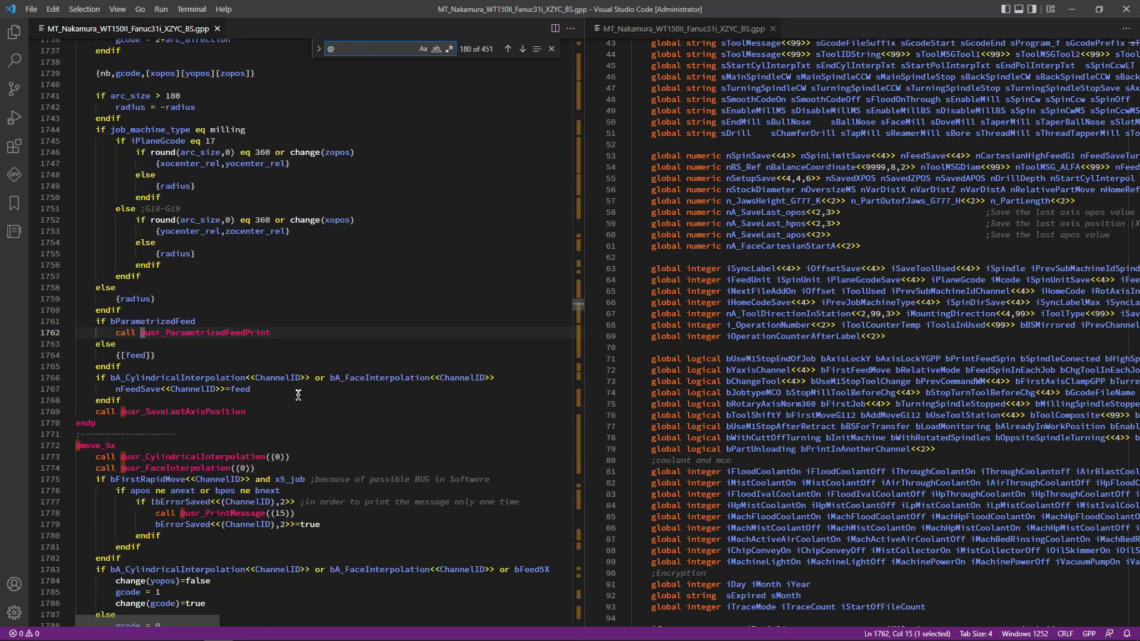
text(usr_machine)
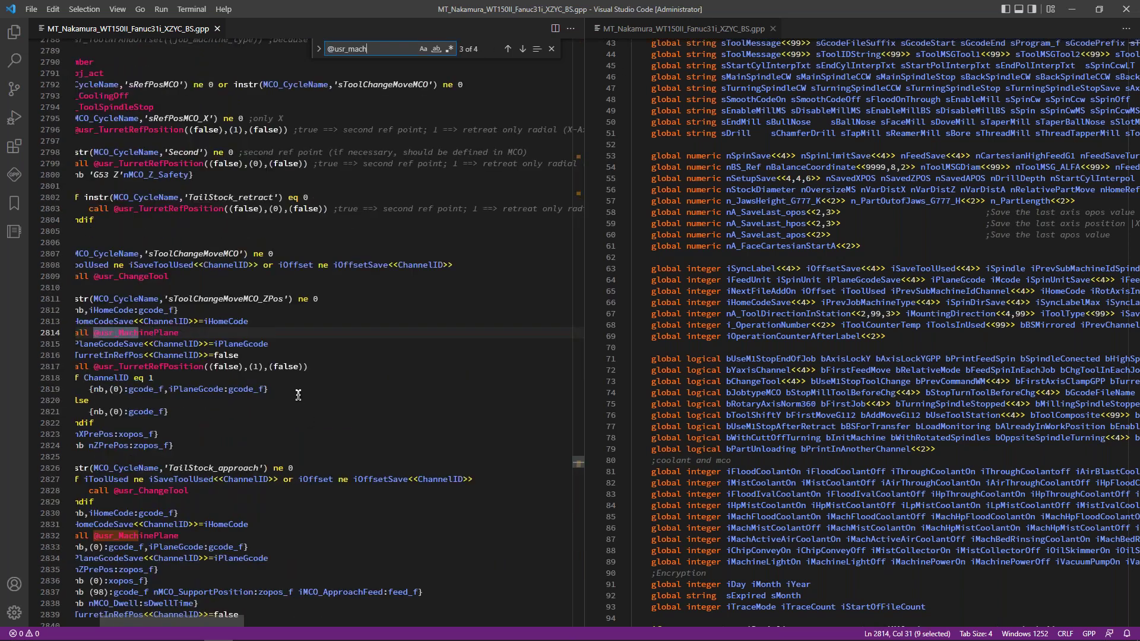
click(189, 342)
scroll(189, 343, left, 2)
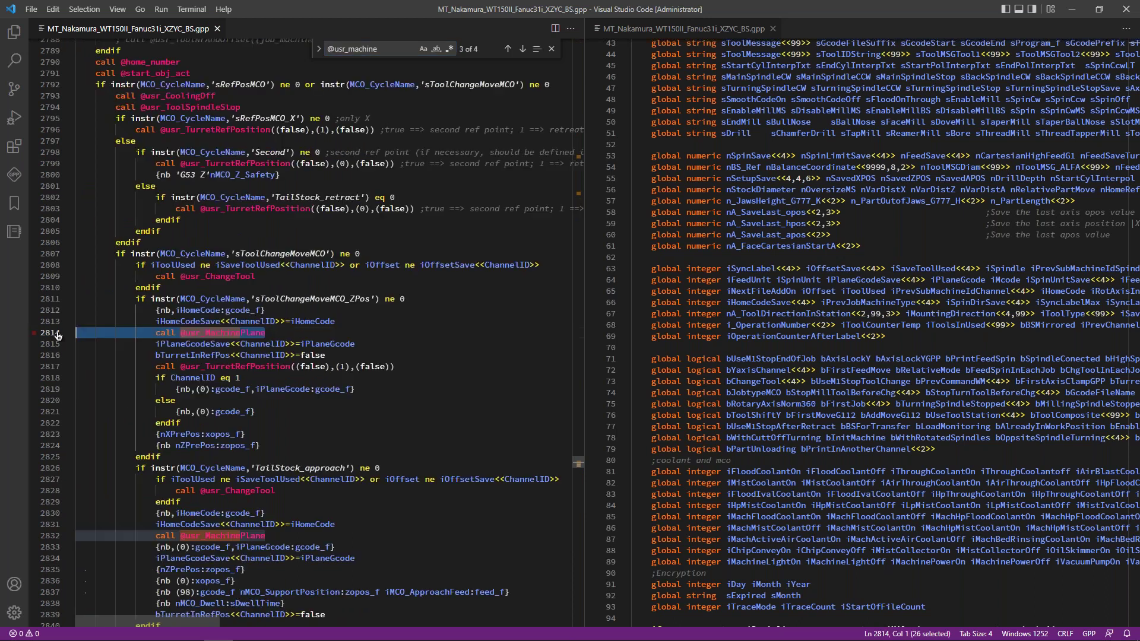
click(390, 50)
key(ctrl+a)
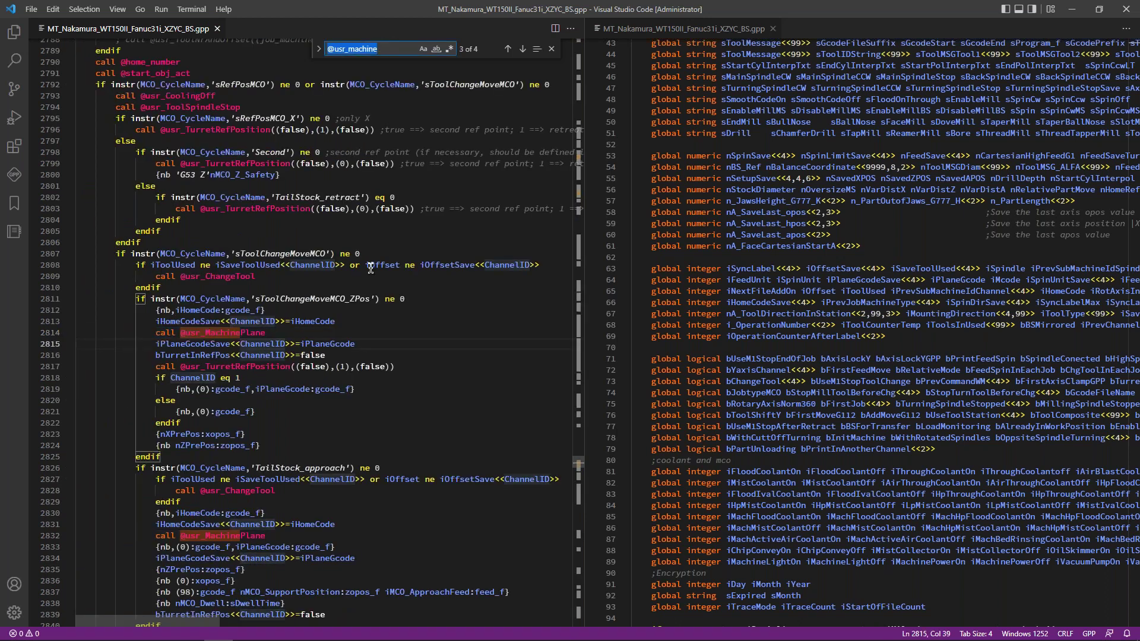
click(371, 266)
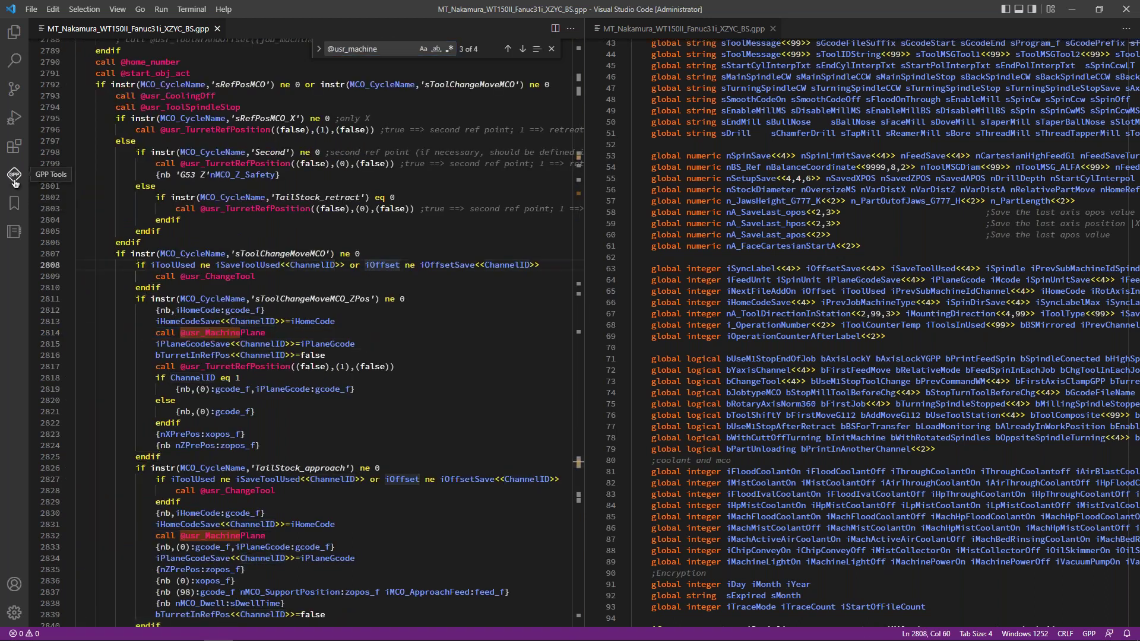
click(14, 176)
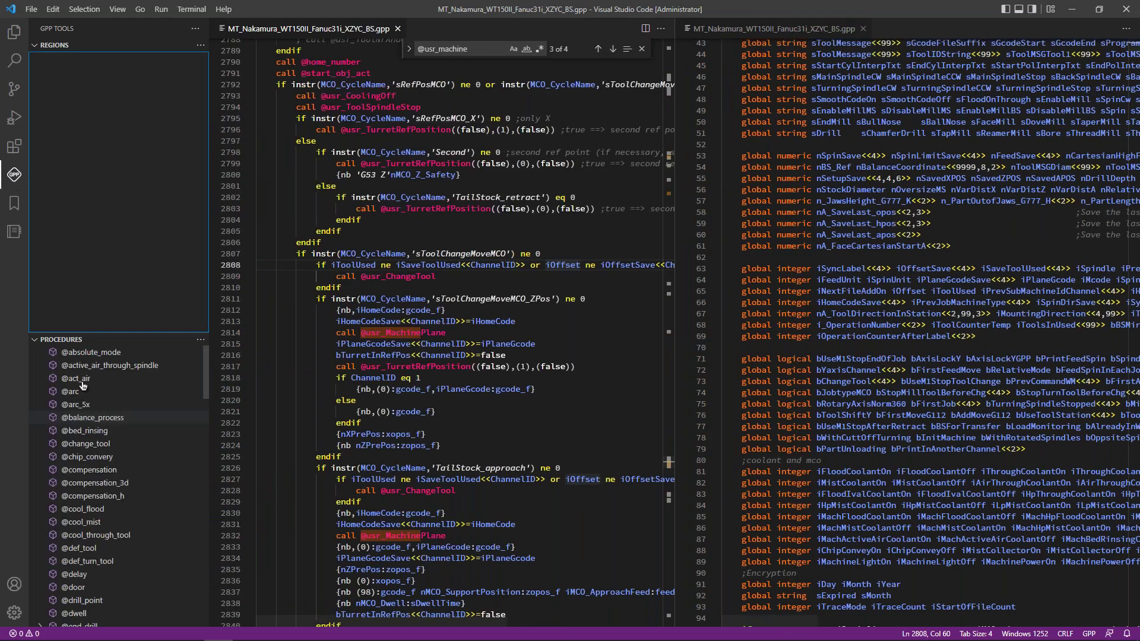
click(14, 176)
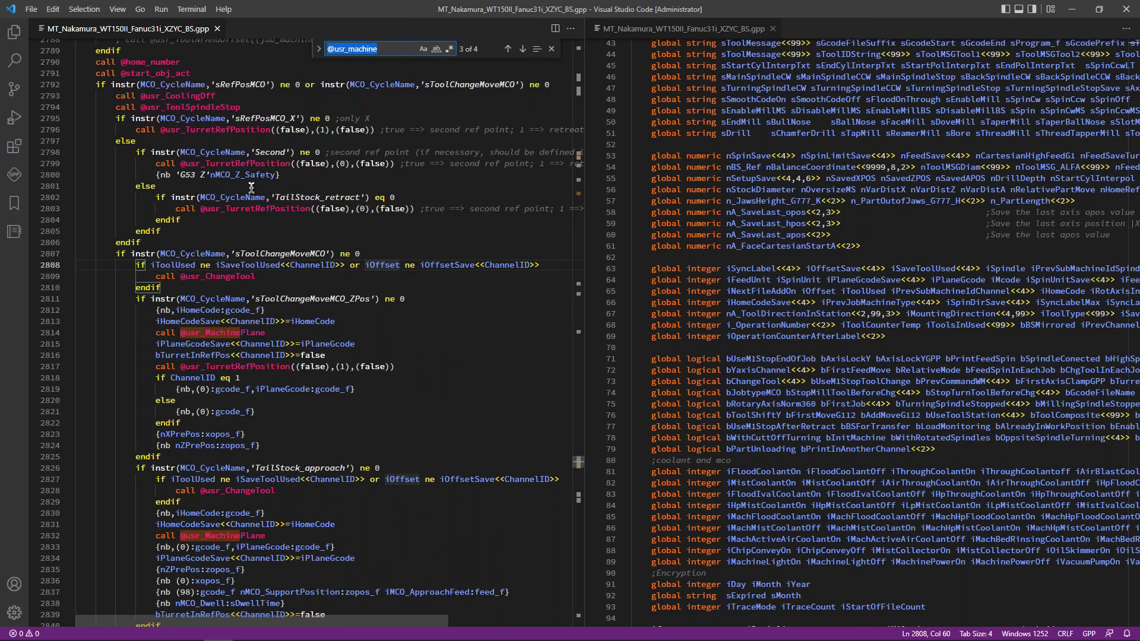
click(257, 333)
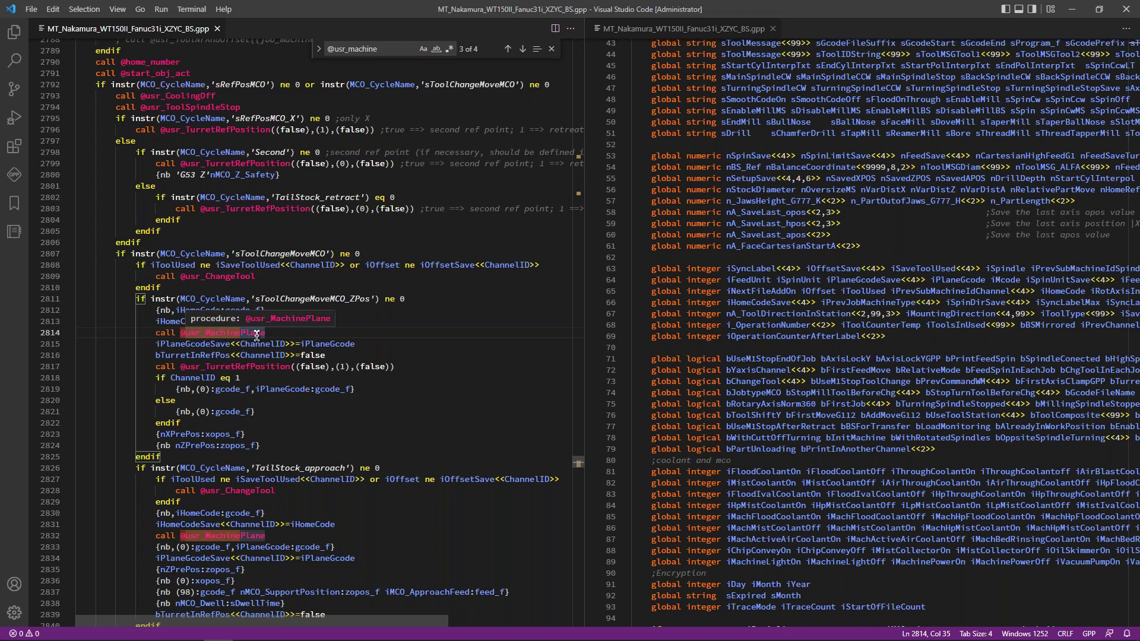
mouse_move(257, 333)
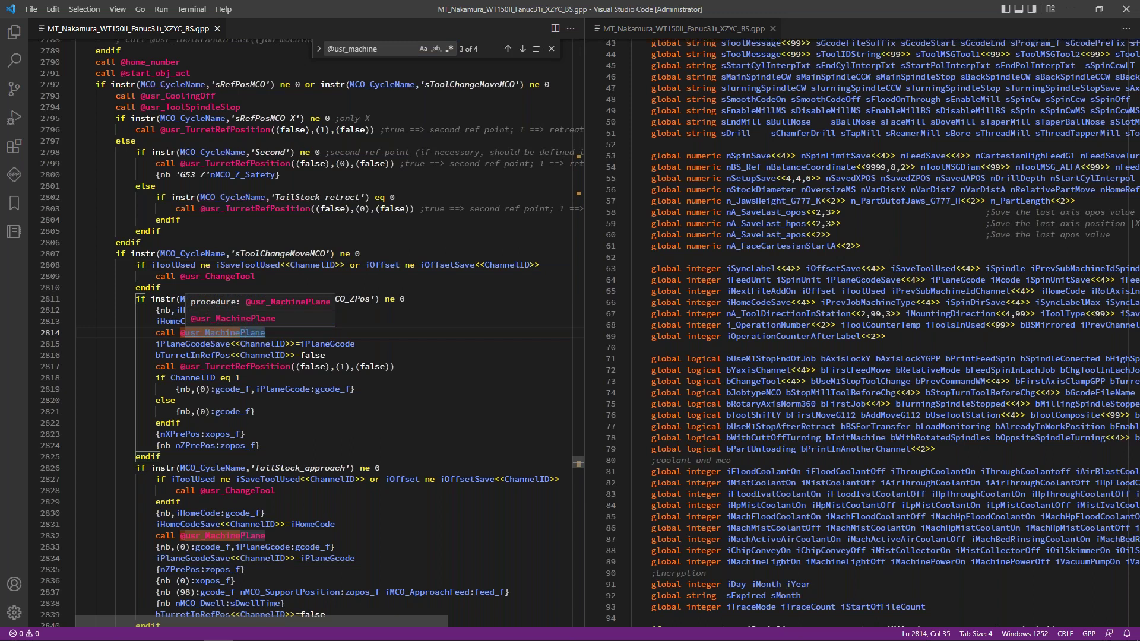
ctrl+click(250, 333)
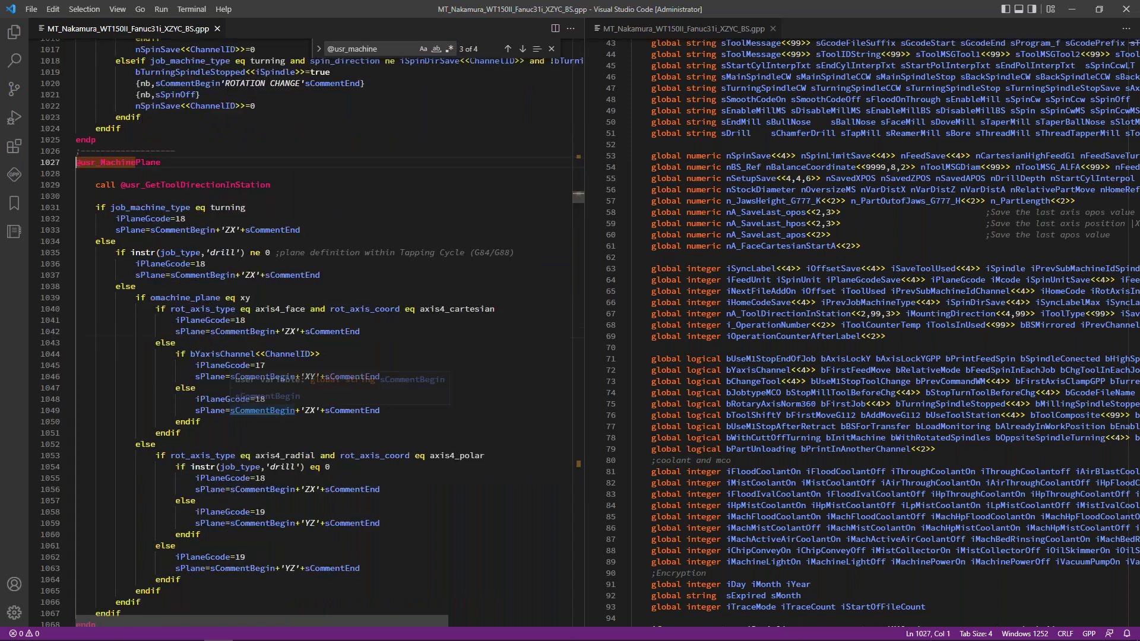
mouse_move(154, 163)
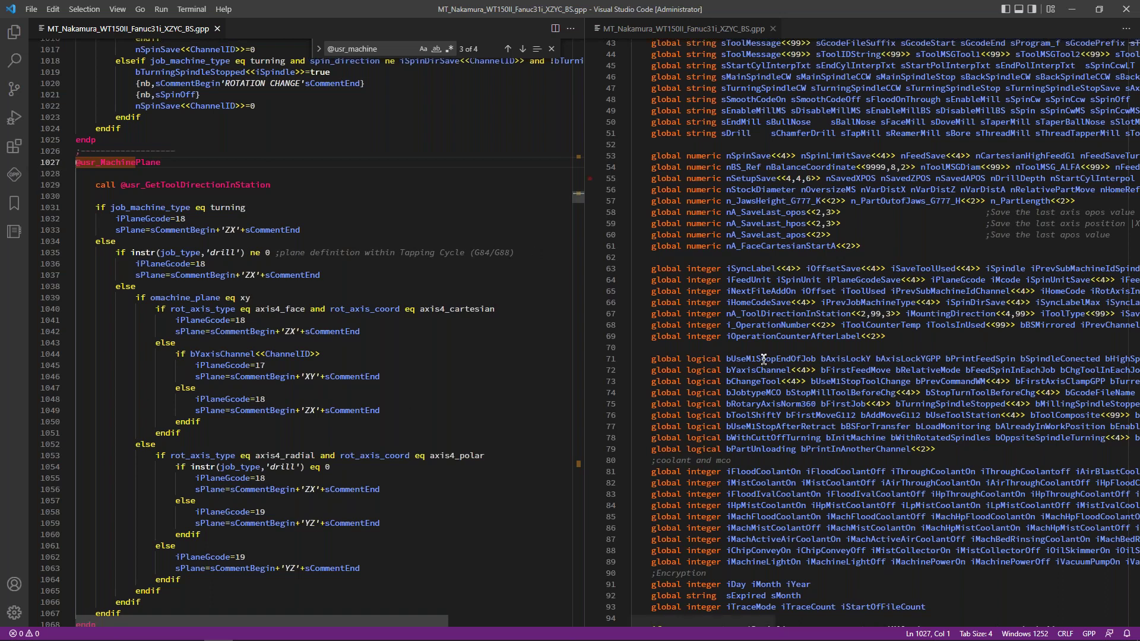
click(16, 176)
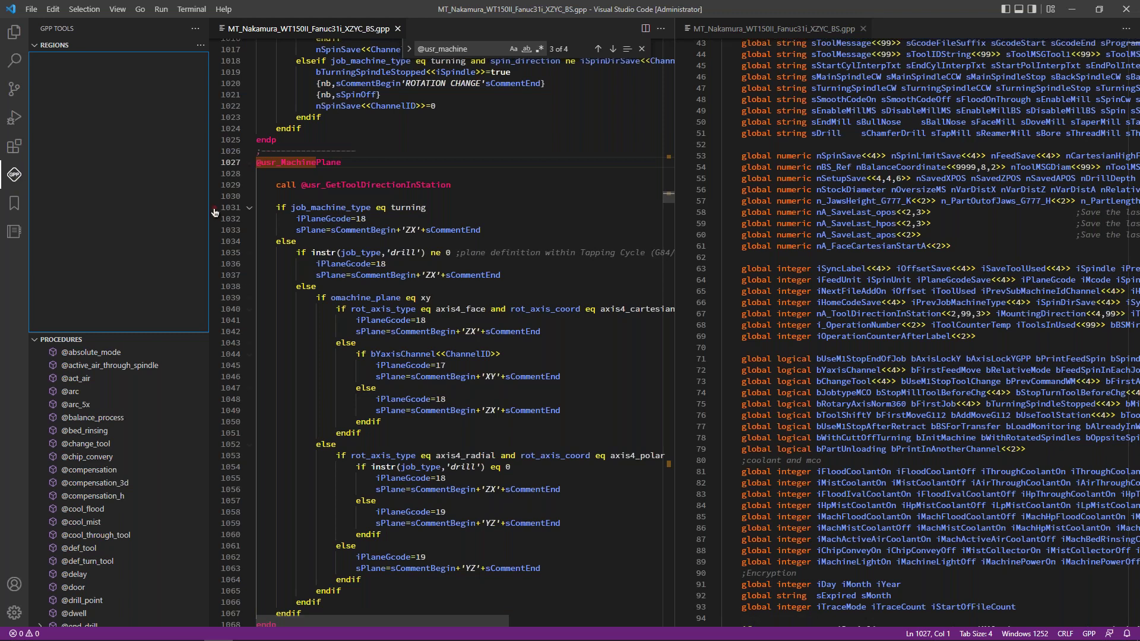
click(15, 175)
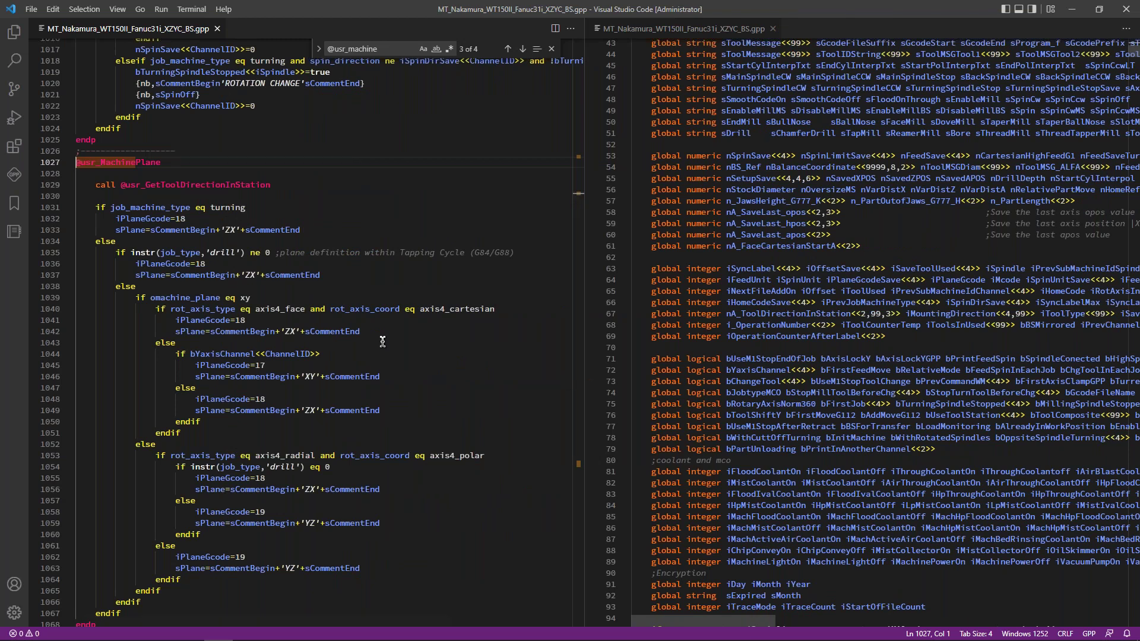
scroll(381, 342, down, 1)
double_click(186, 268)
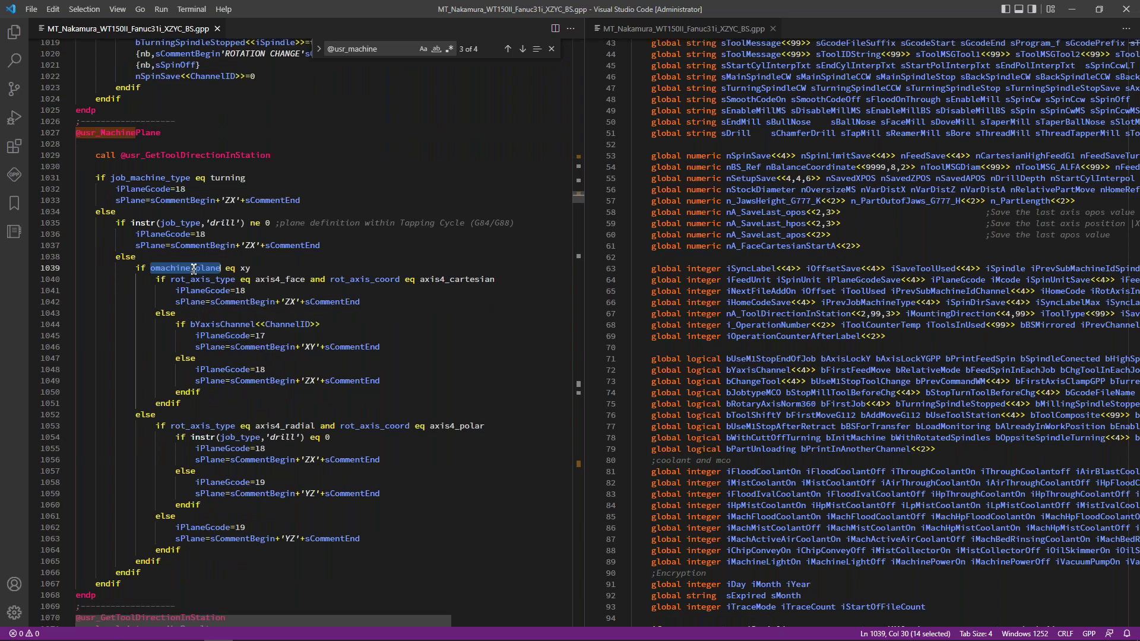
drag(77, 178, 300, 201)
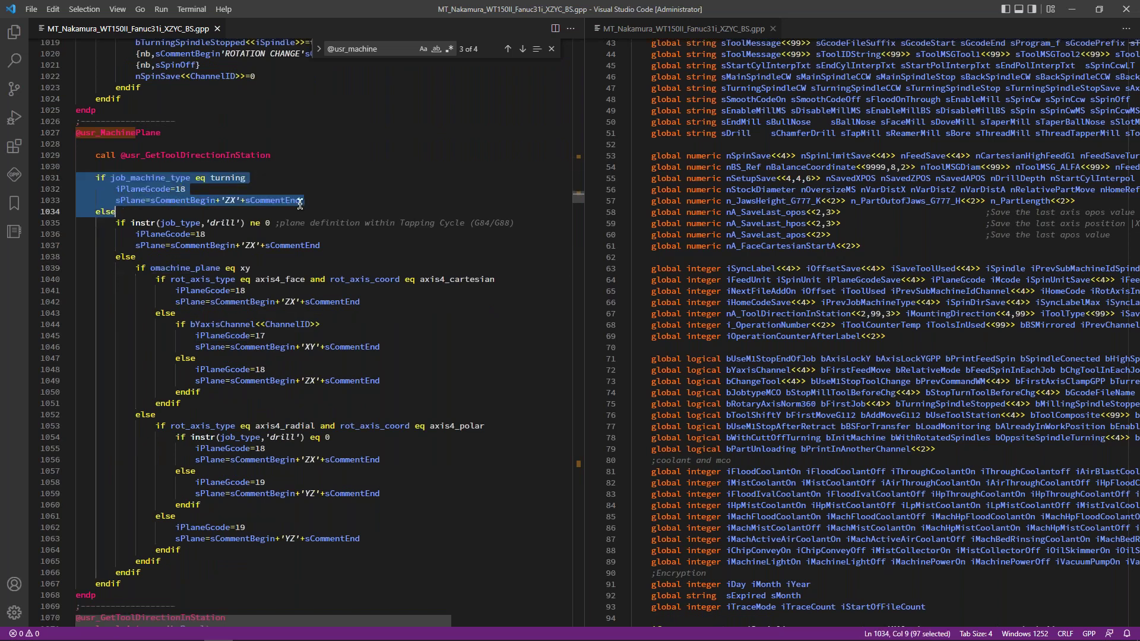
click(112, 221)
drag(113, 222, 214, 282)
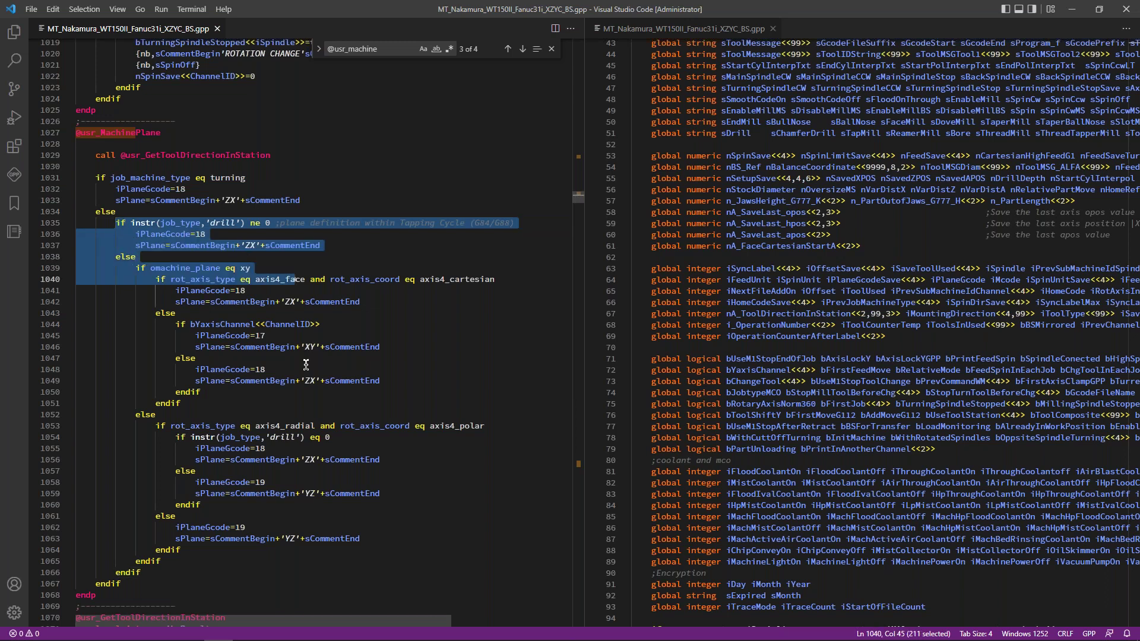
click(309, 371)
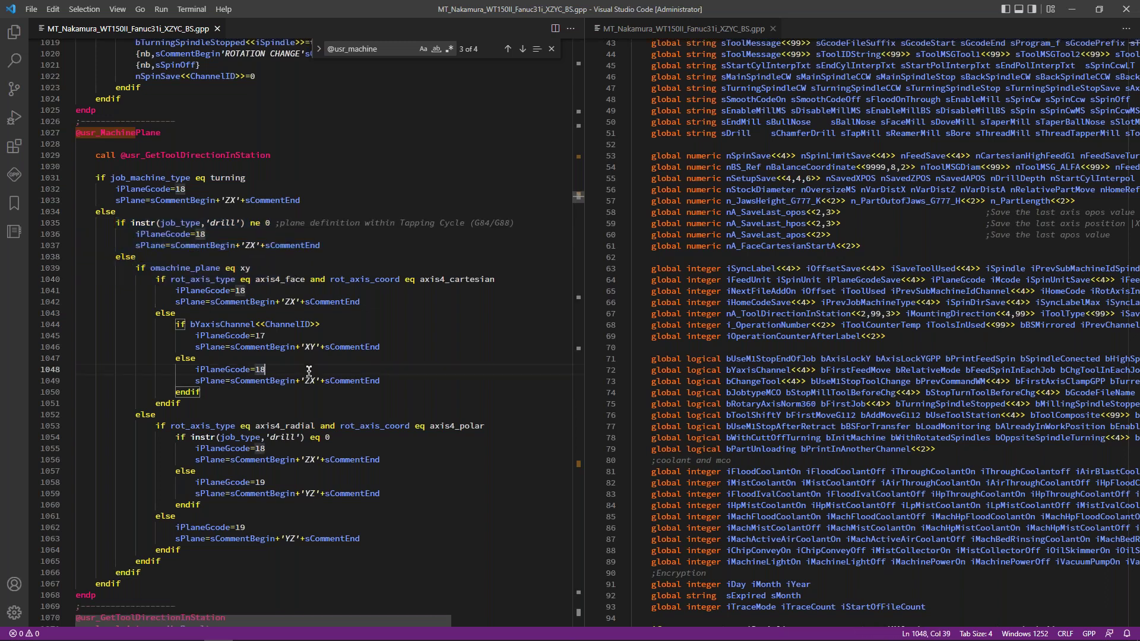
click(131, 212)
key(Return)
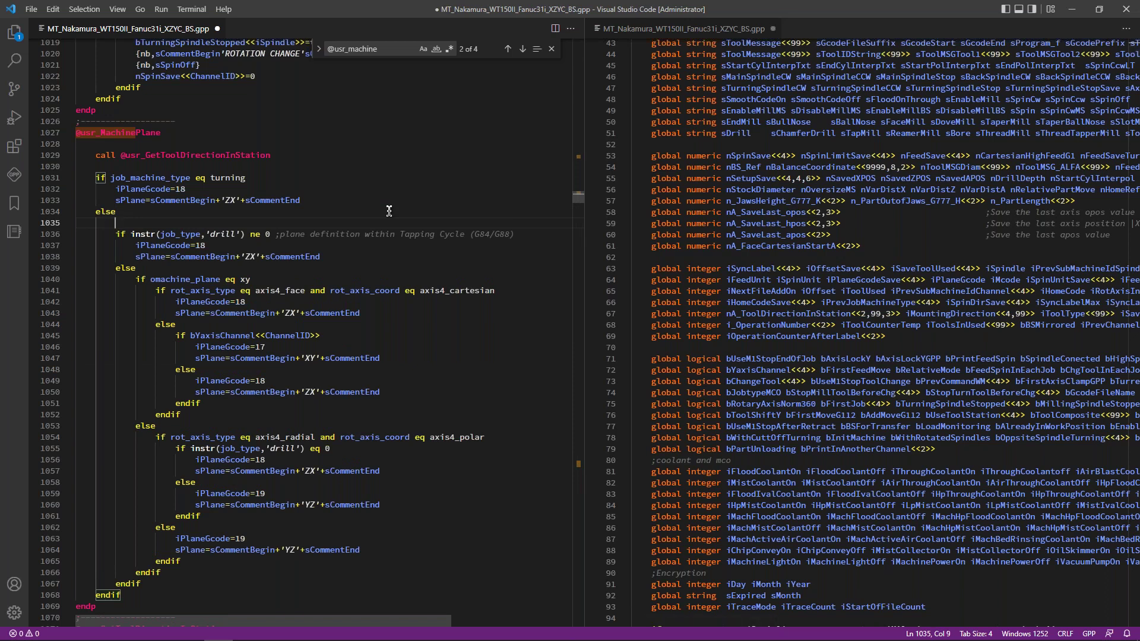
text(if oma)
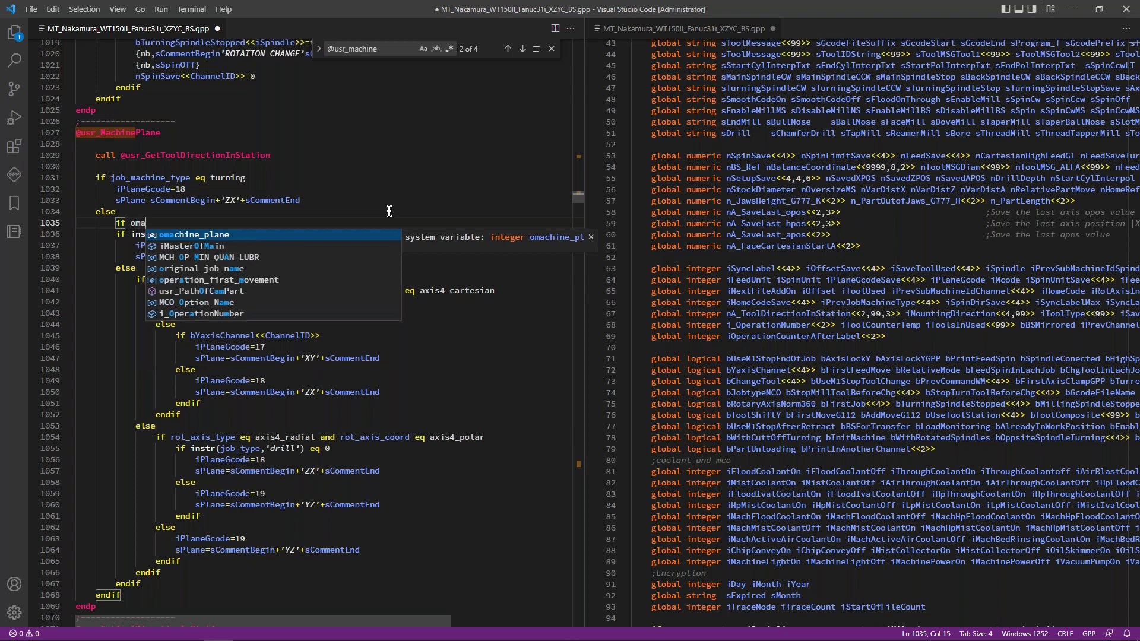
text(chjine_plane)
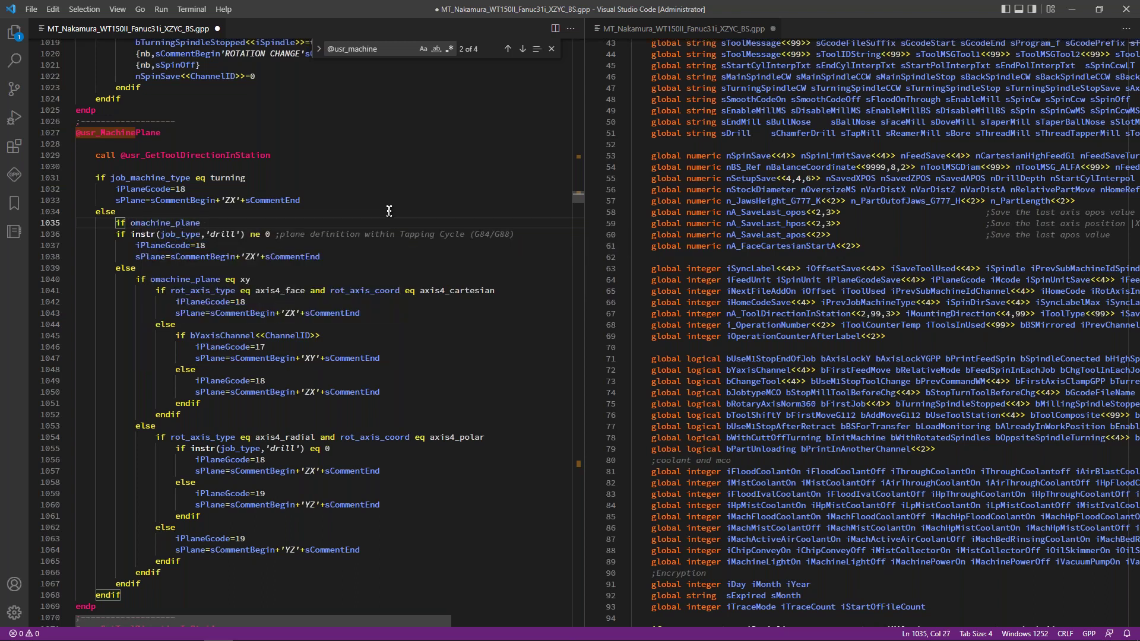
text( ne xy or)
text(r)
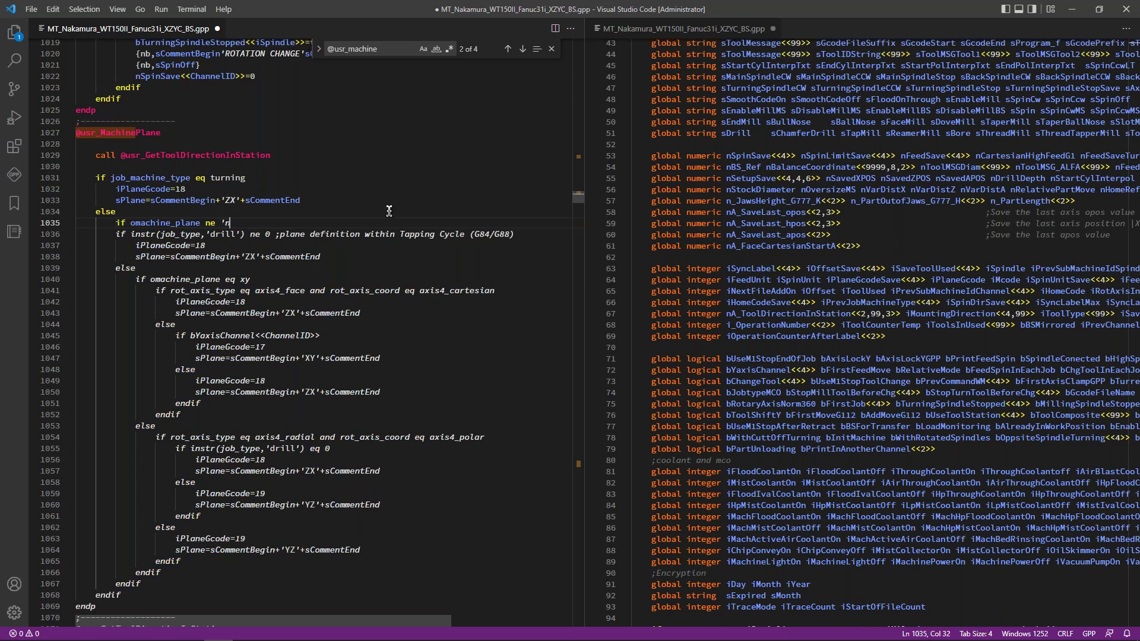
key(BackSpace)
key(BackSpace)
key(BackSpace)
key(BackSpace)
text(eq n)
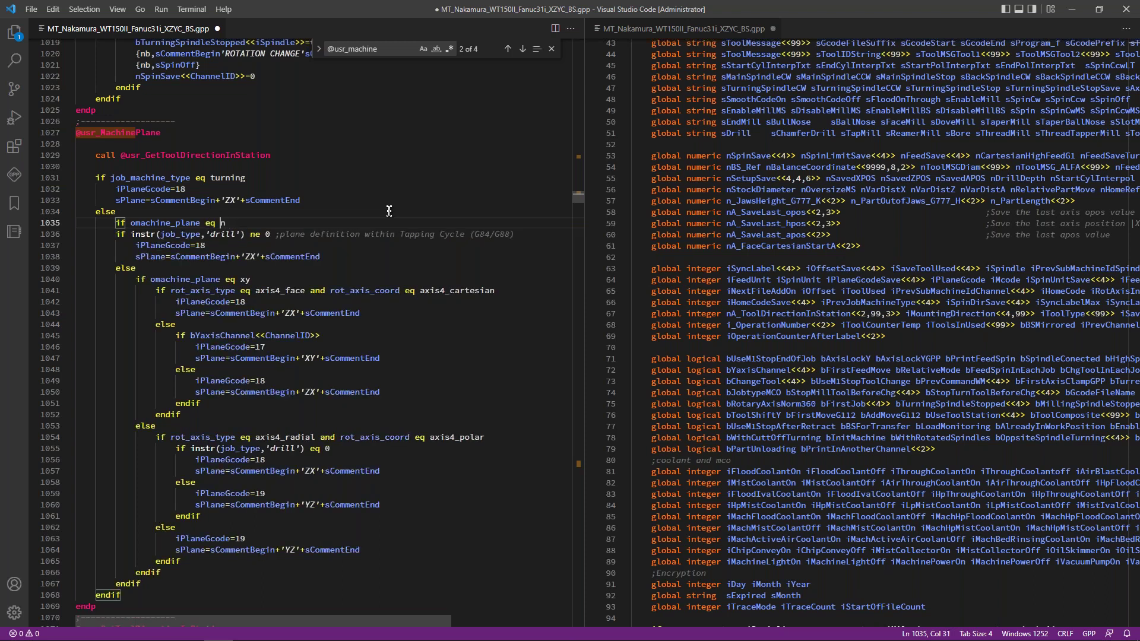
text(o_plane)
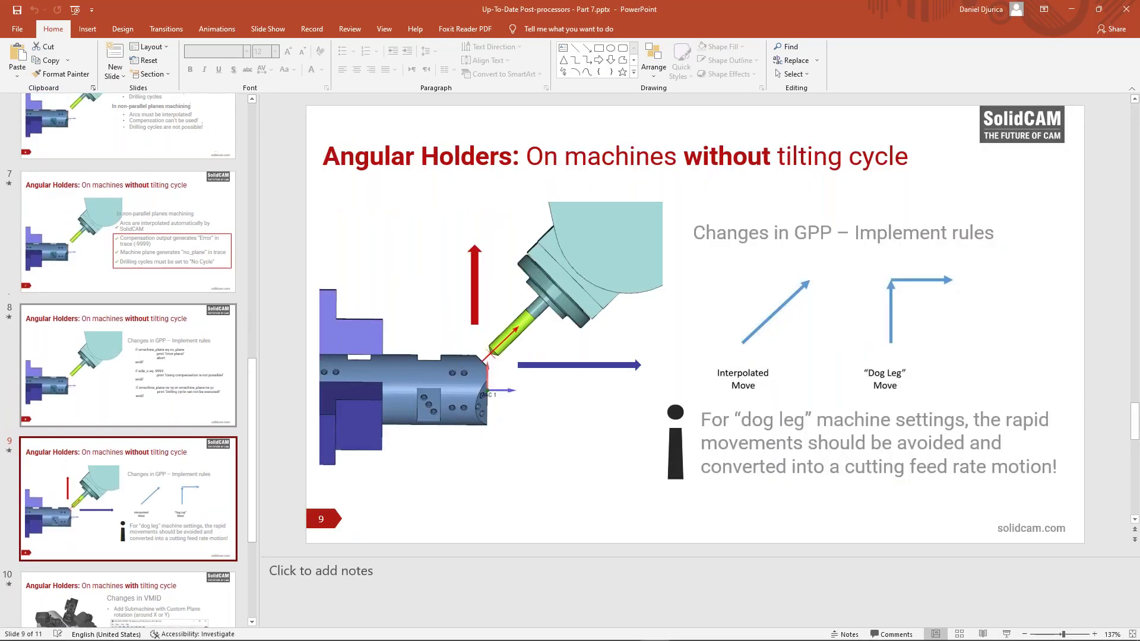
Step: Consult the angular holder rules in the PowerPoint presentation, return to Visual Studio Code and review the new no_plane condition
double_click(751, 33)
click(356, 303)
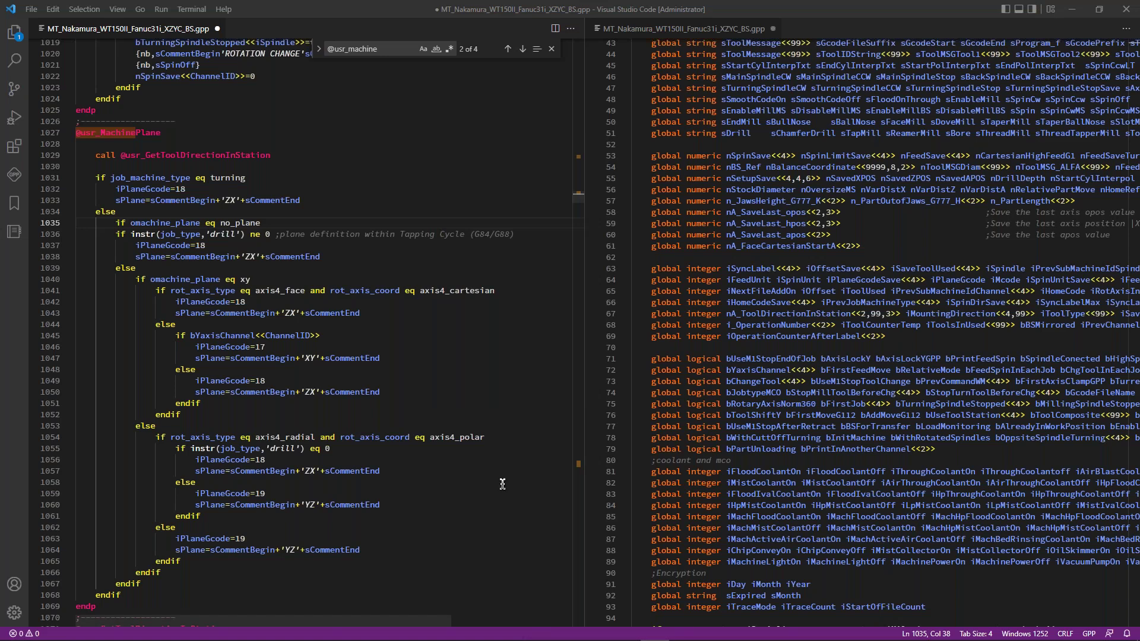
click(251, 279)
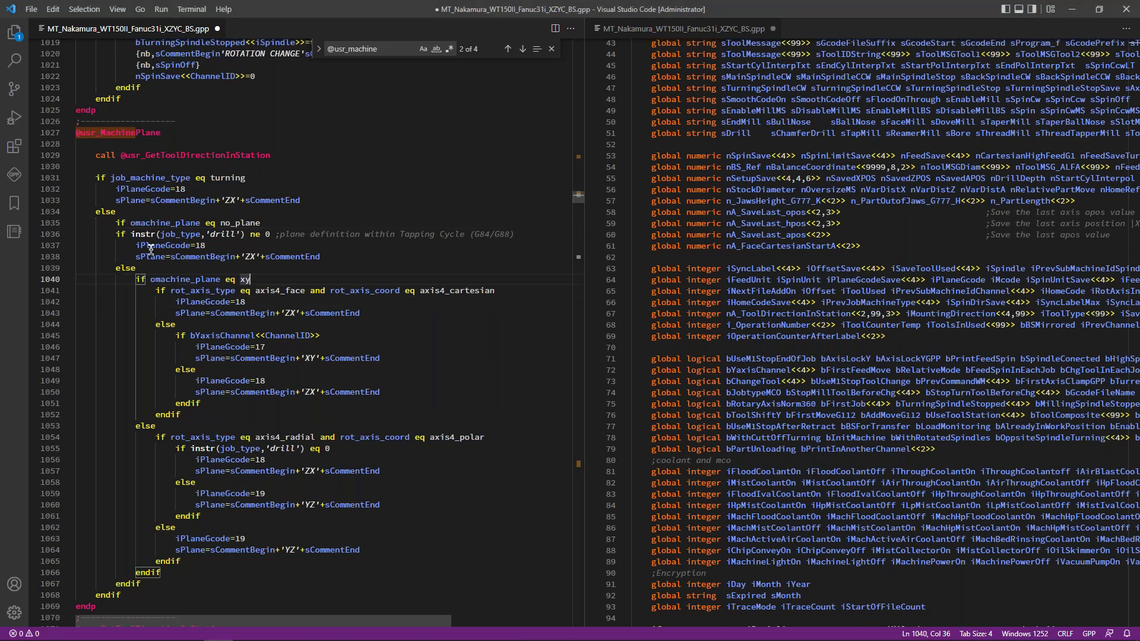
click(114, 223)
key(End)
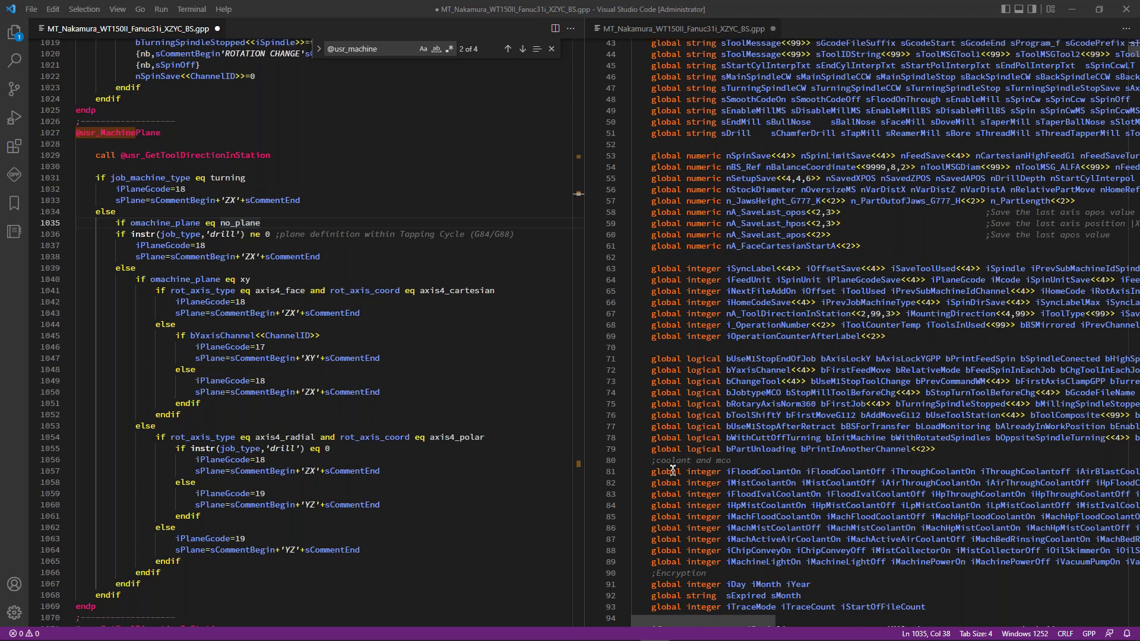
click(168, 223)
click(261, 223)
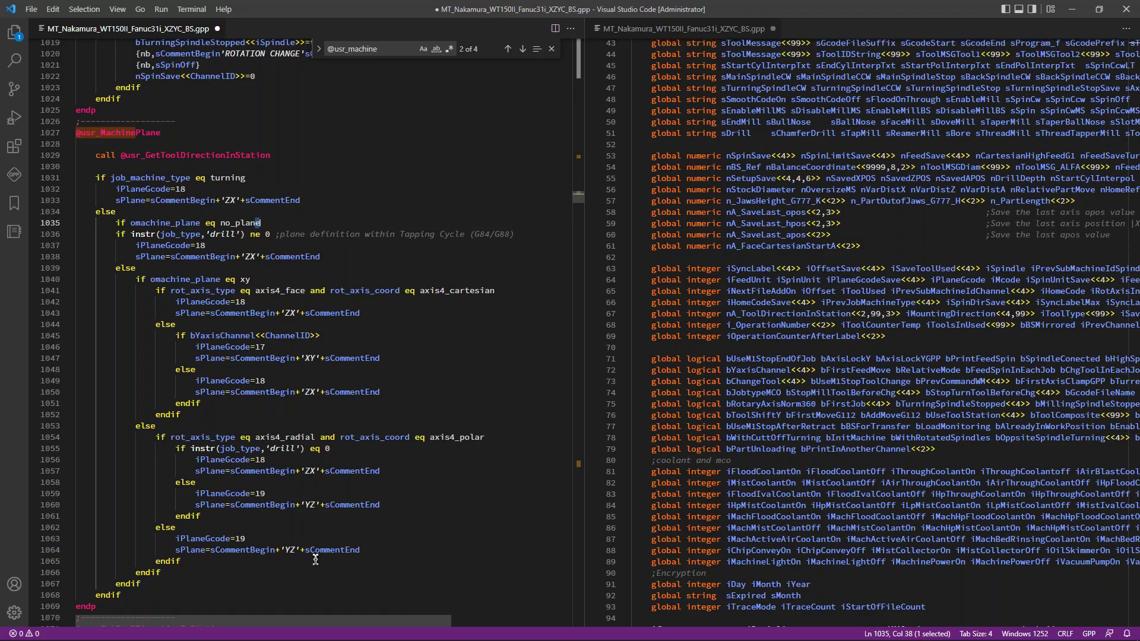
Step: Switch to SOLIDWORKS and generate the G-code for the F_contour (1) operation
click(14, 630)
click(277, 630)
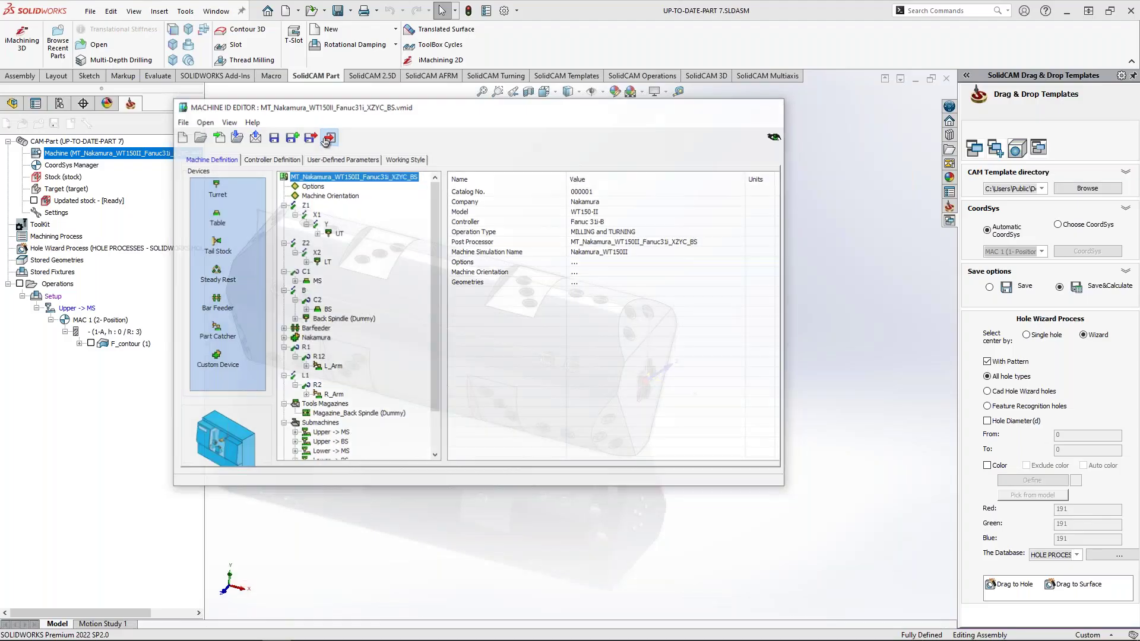
right_click(118, 344)
click(151, 248)
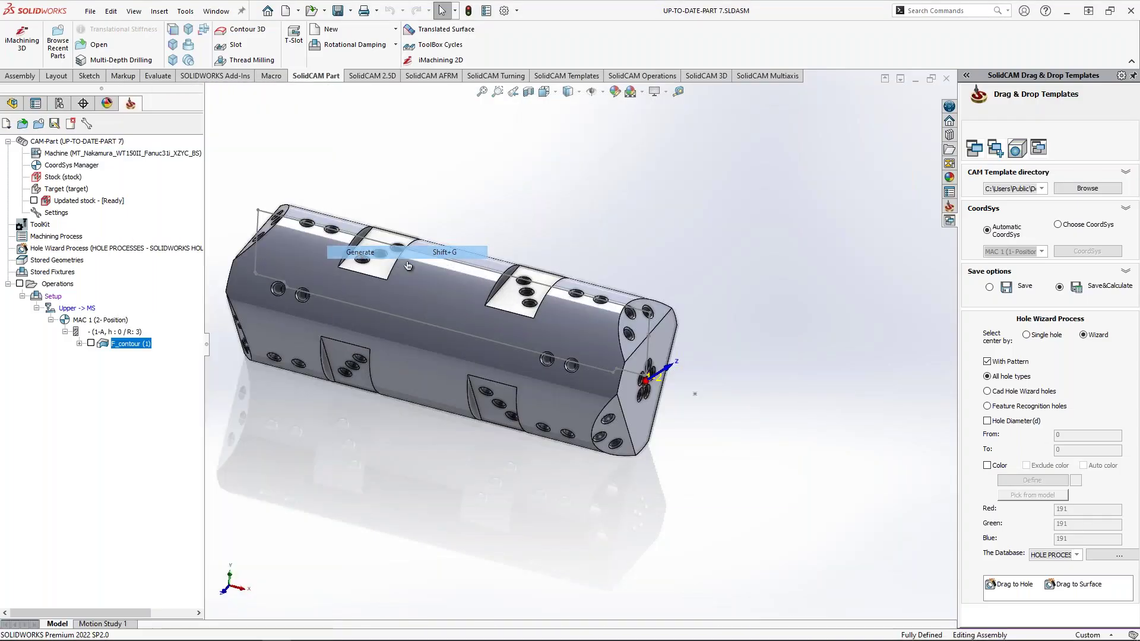
click(538, 338)
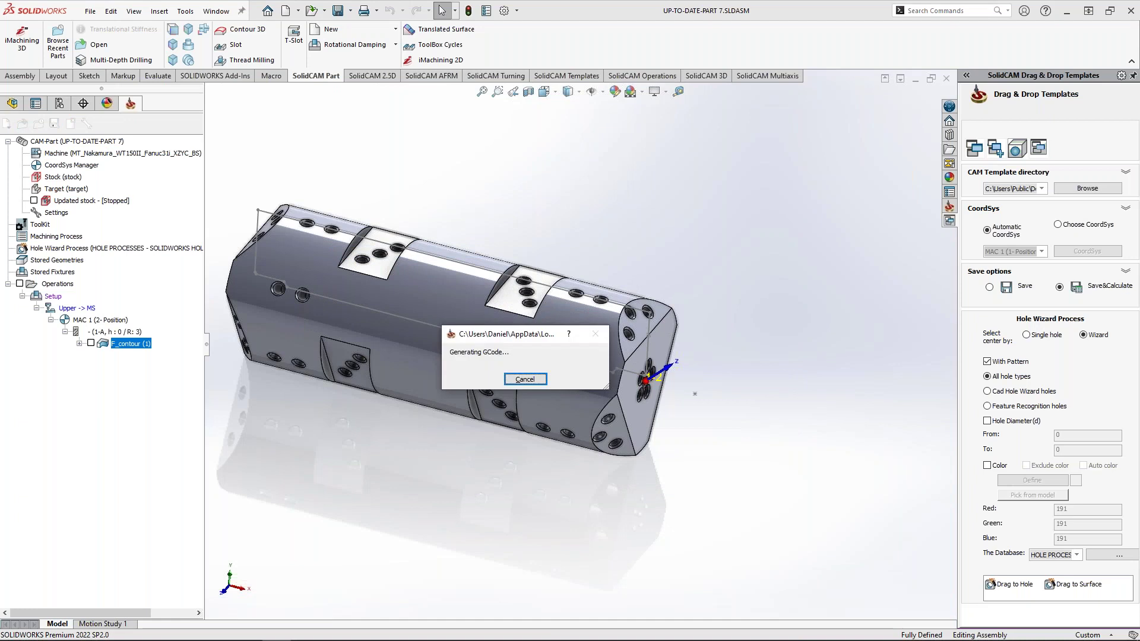
key(Return)
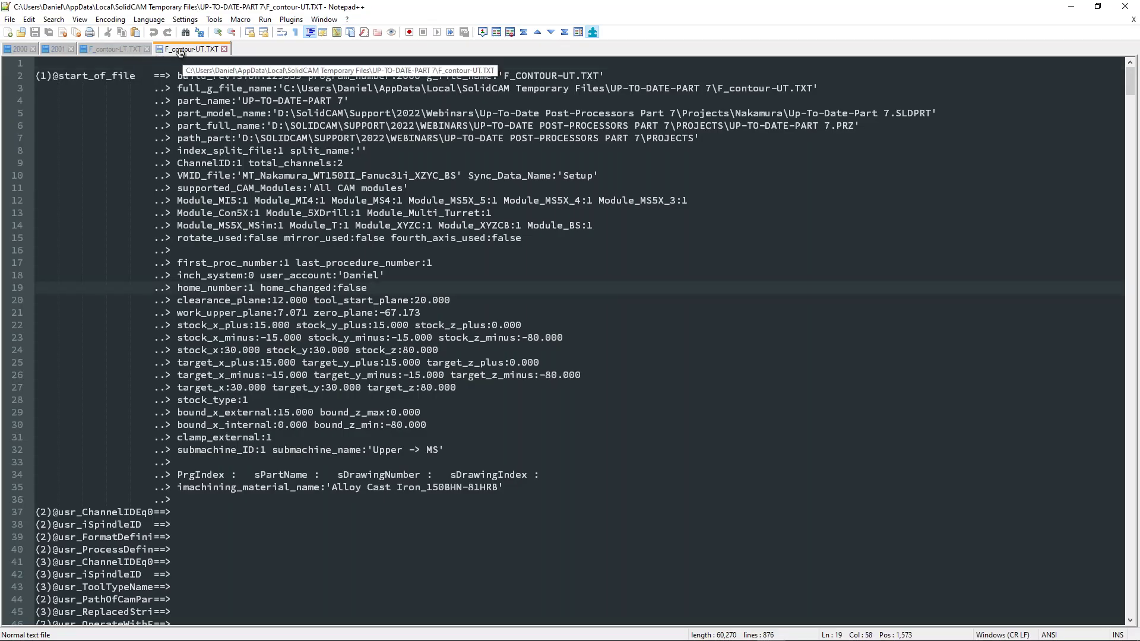
scroll(341, 386, down, 1)
double_click(341, 386)
key(ctrl+f)
text(@)
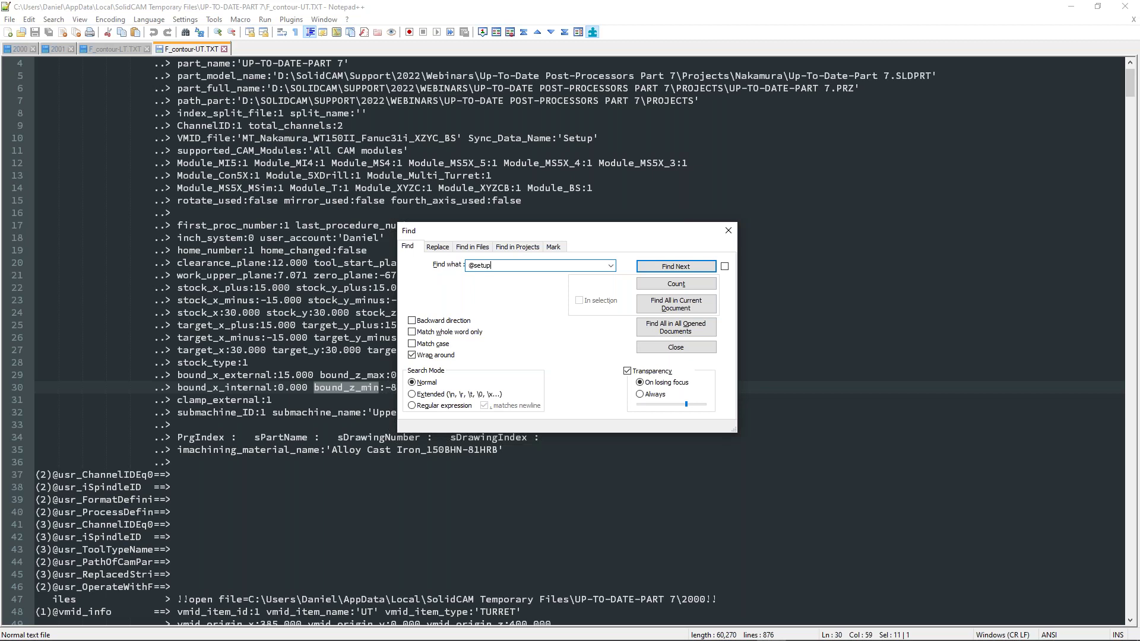
text(setup)
key(Return)
key(Escape)
click(558, 337)
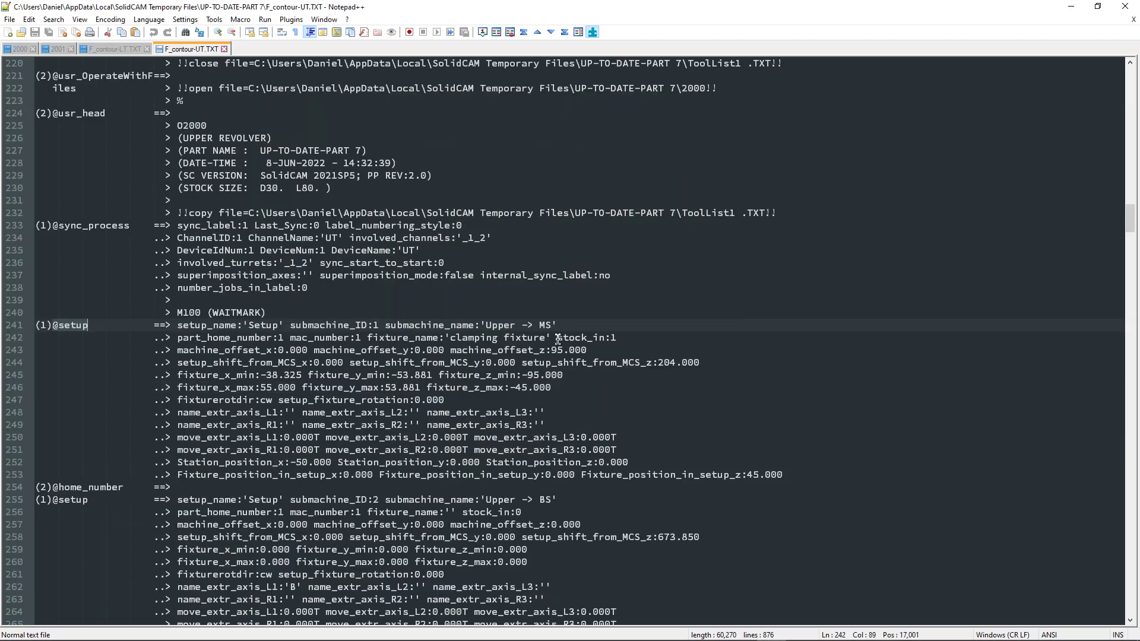
drag(558, 337, 653, 339)
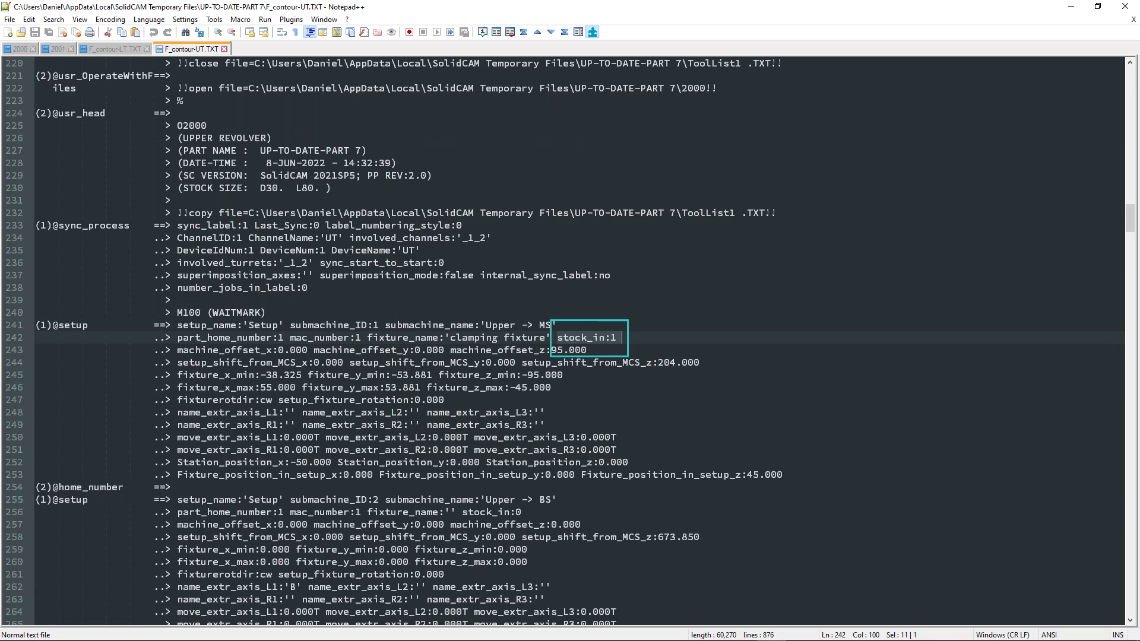
double_click(345, 375)
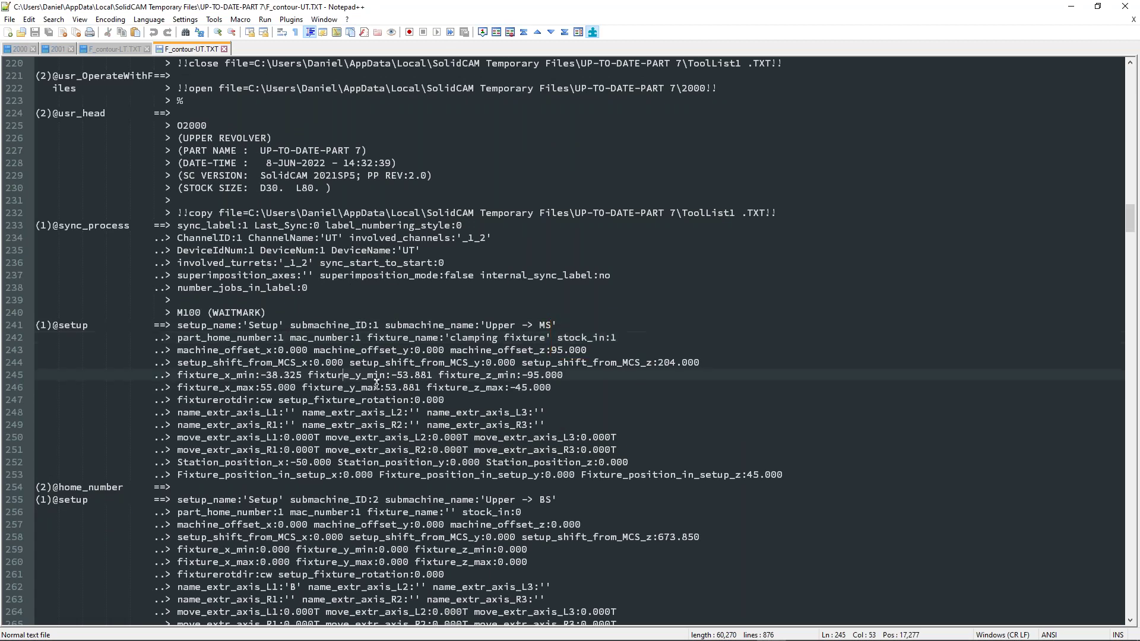
Step: Search the trace for omachine_plane and highlight the parameter together with its value
key(ctrl+f)
text(@machine_plane)
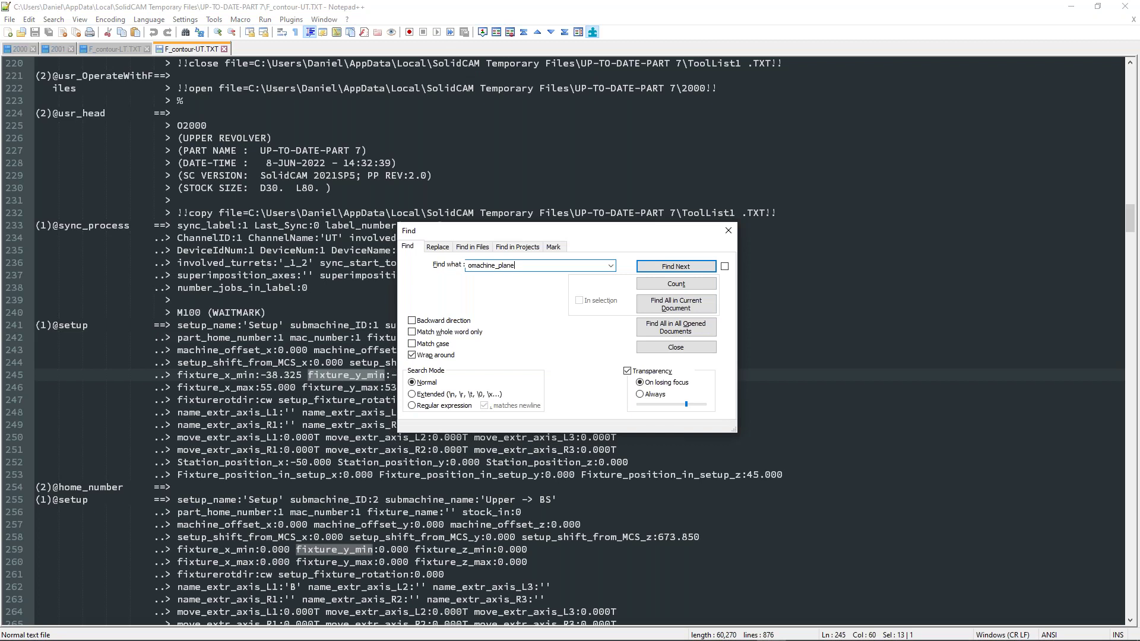
key(Return)
key(Escape)
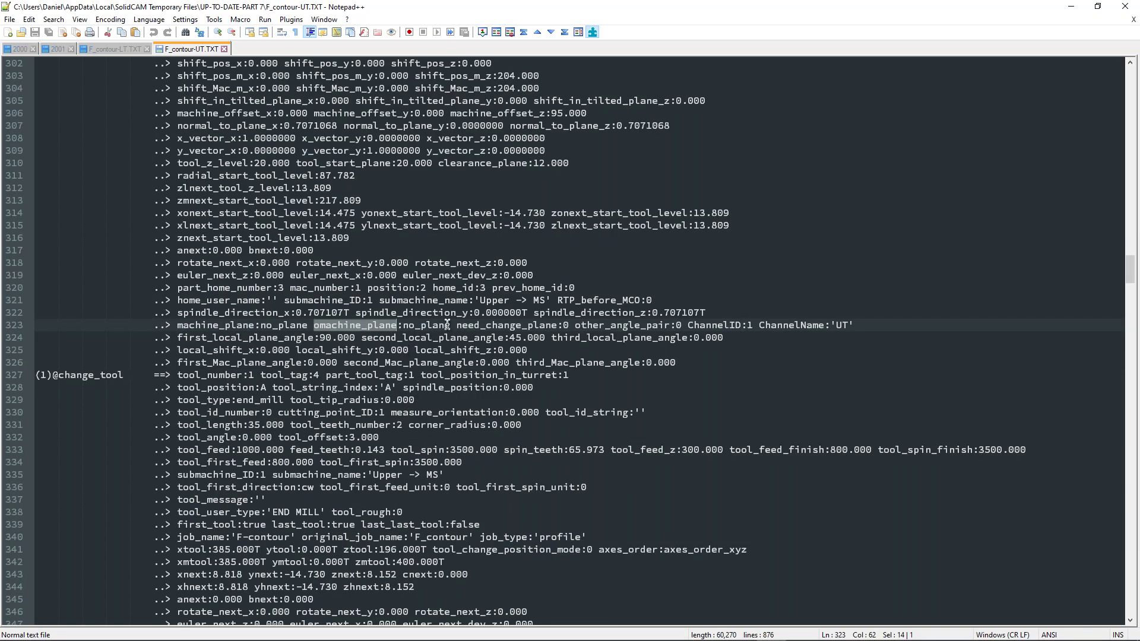
drag(452, 325, 314, 325)
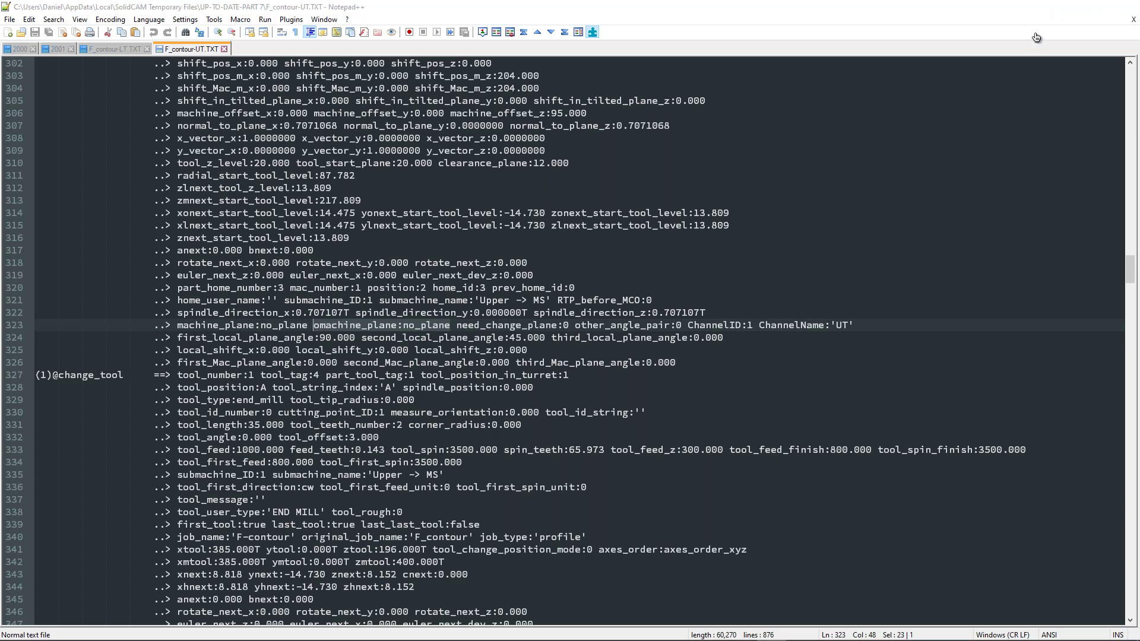
Step: Back in Visual Studio Code, complete the no_plane condition with print 'No plane possible' and endif, save the file and highlight the block
click(1069, 6)
click(216, 630)
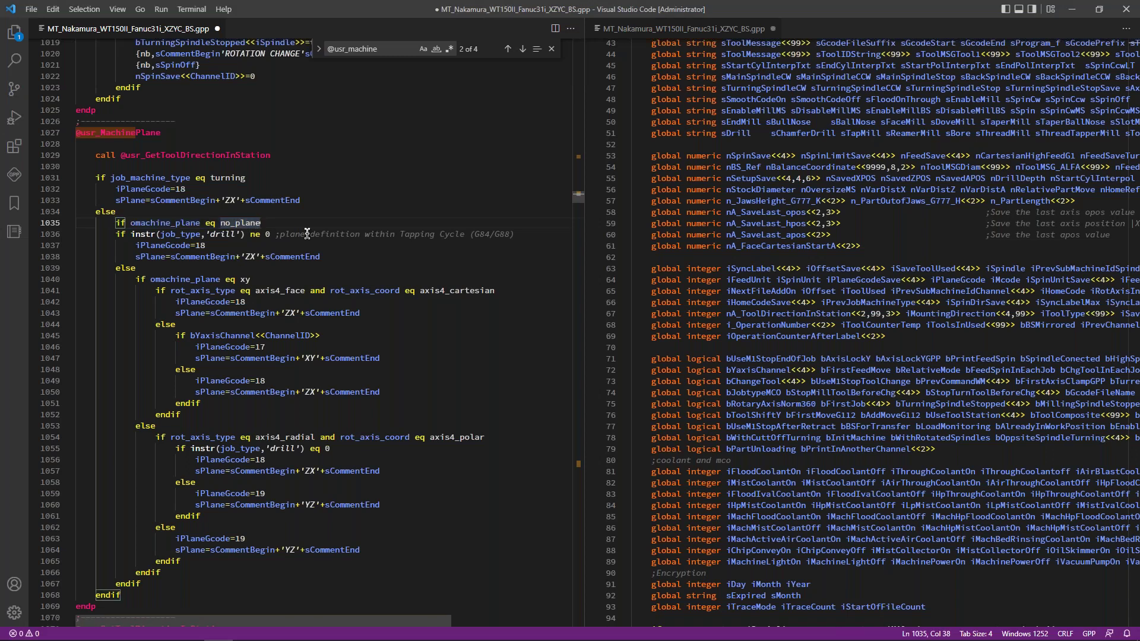
key(Return)
text(print 'N)
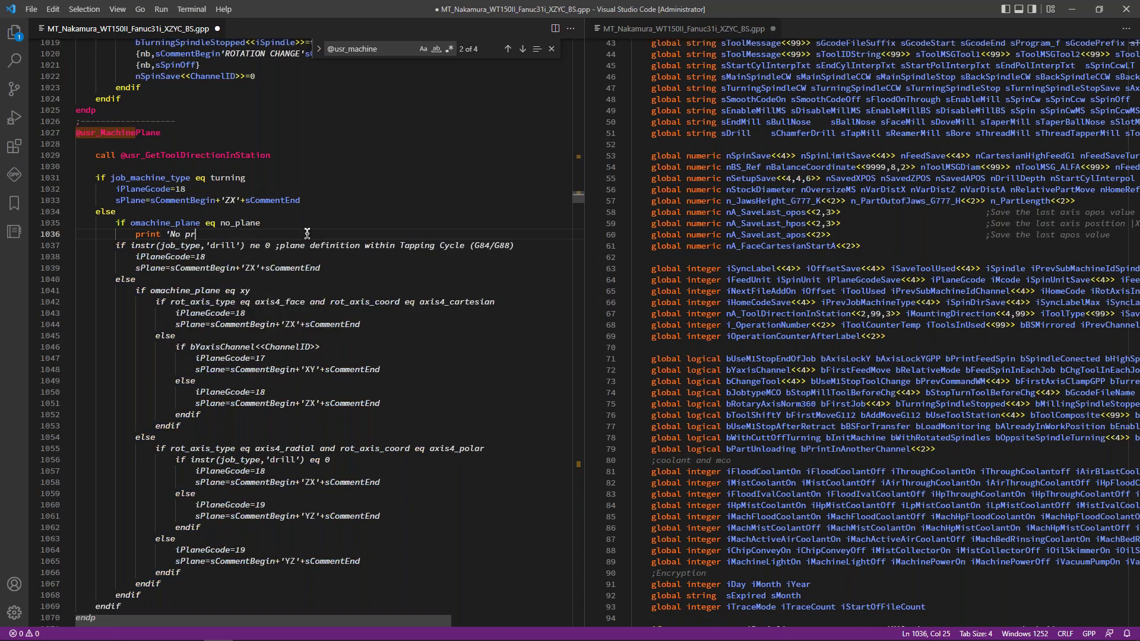
text(o plane possible)
key(Return)
key(BackSpace)
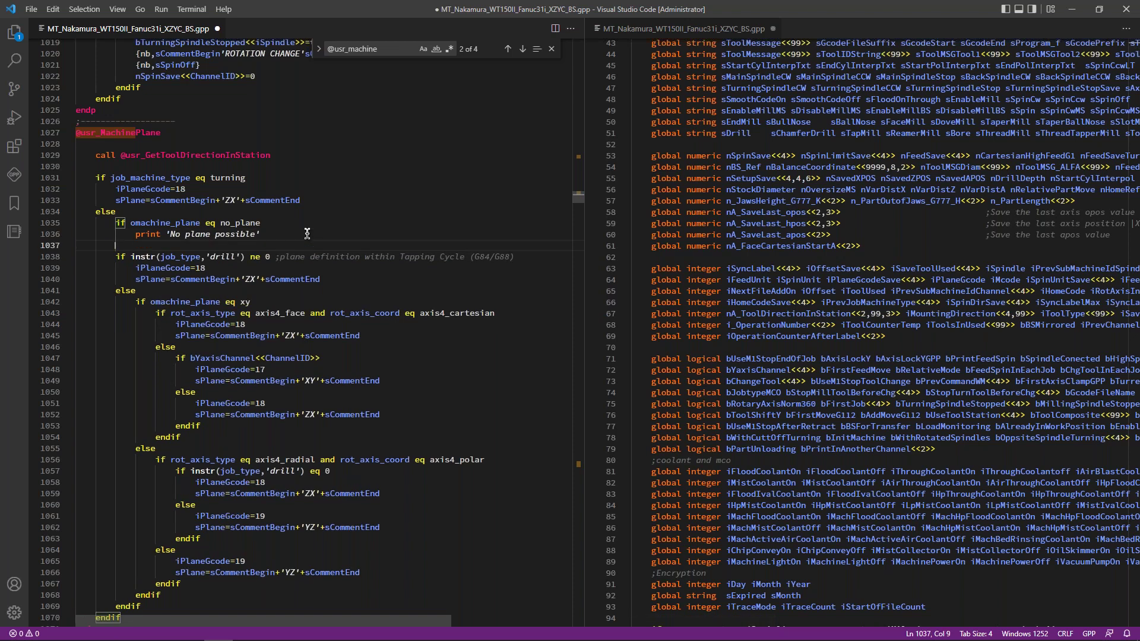
text(endif)
key(ctrl+s)
click(307, 233)
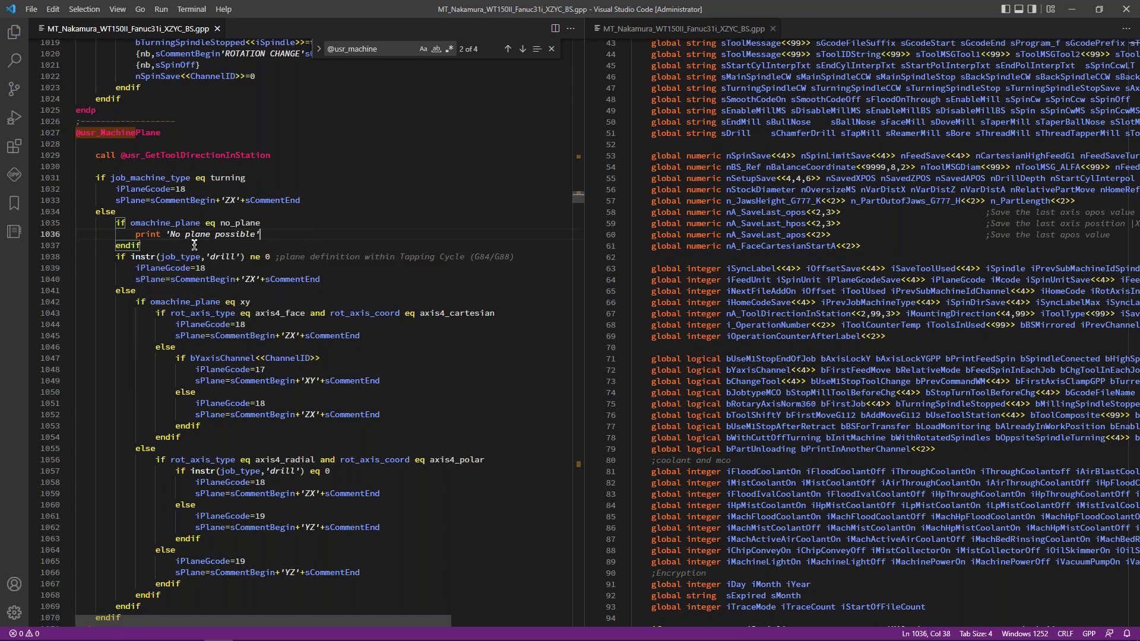
click(116, 223)
shift+click(140, 245)
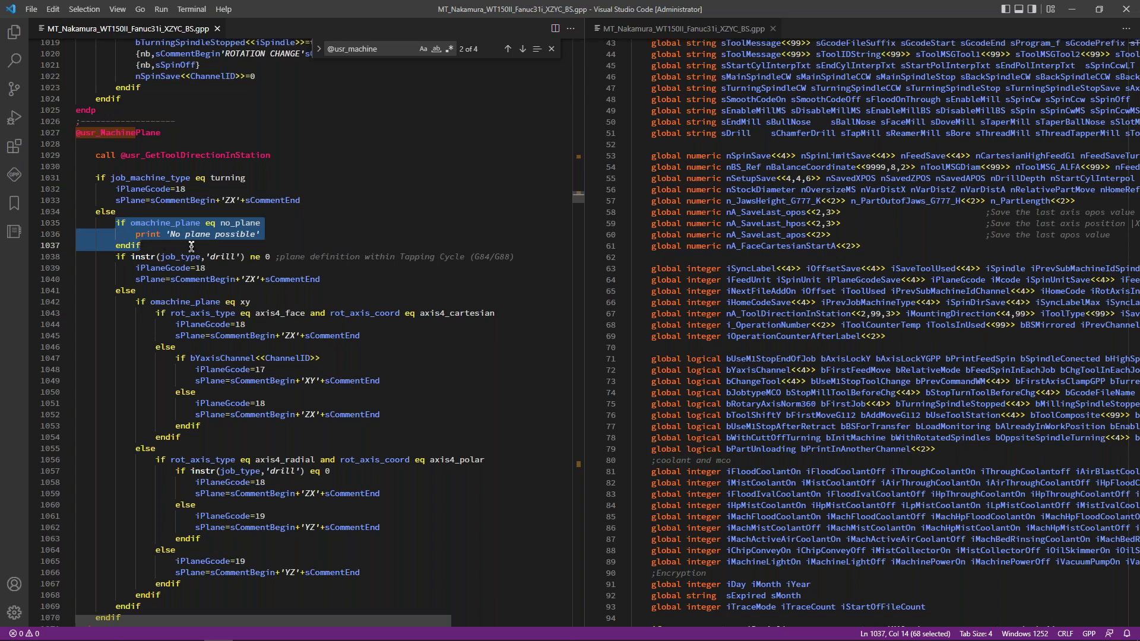
key(Escape)
key(ctrl+f)
text(@)
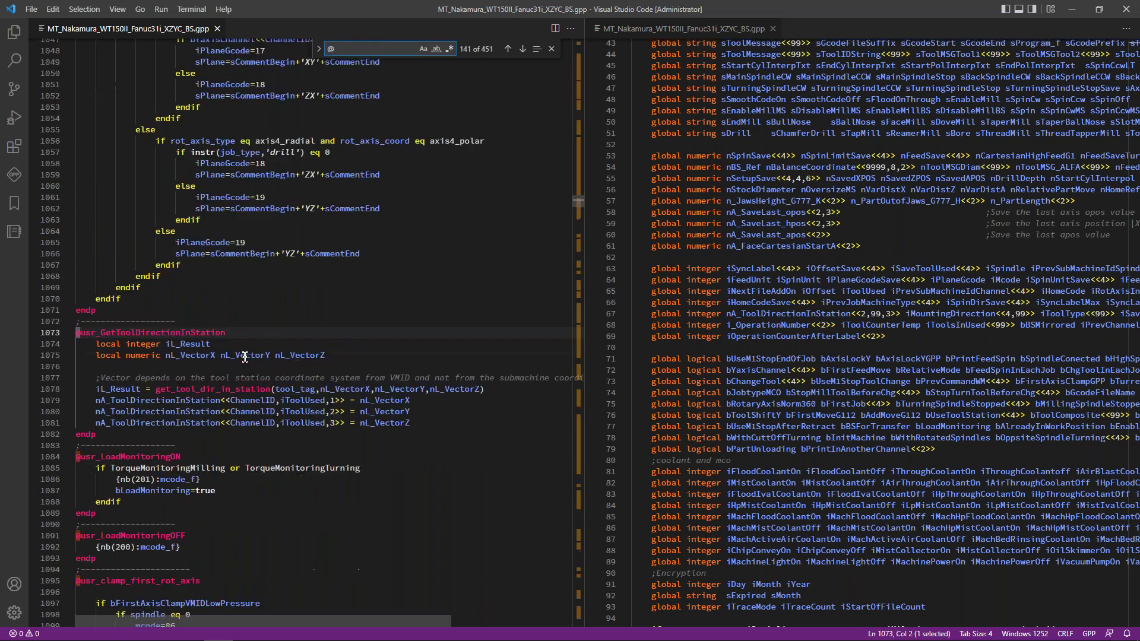
text(compes)
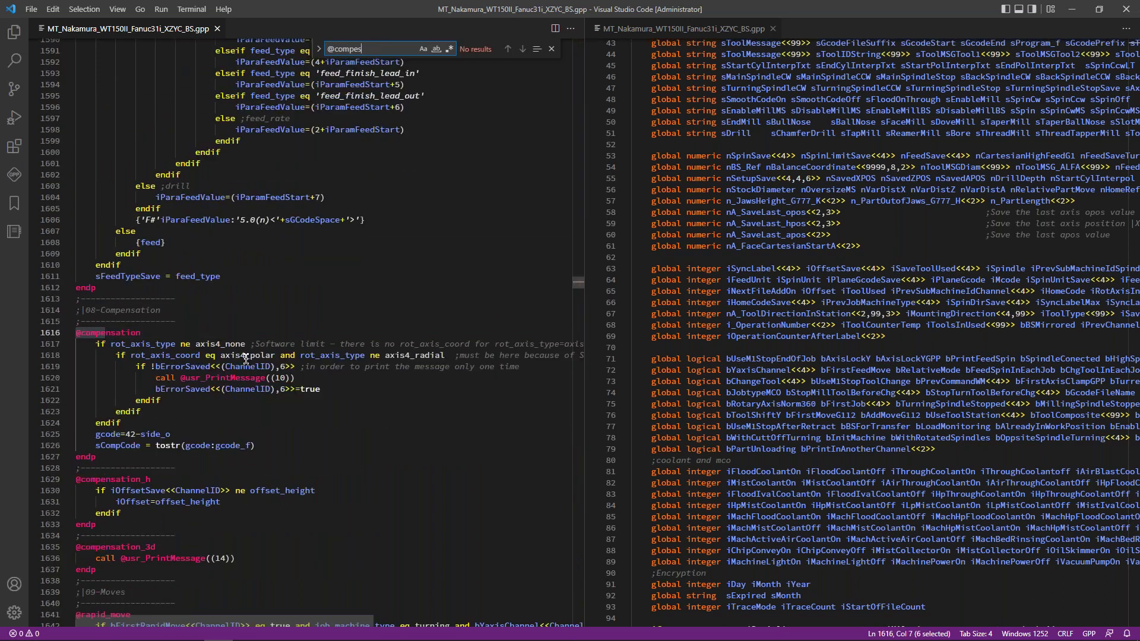
click(164, 434)
click(146, 422)
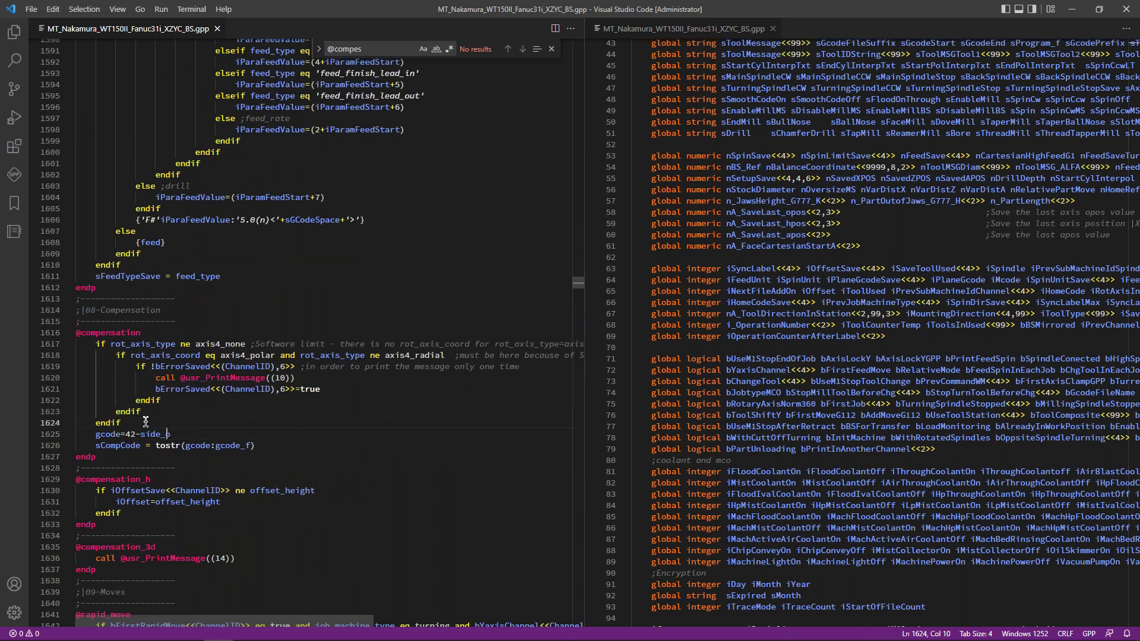
key(Return)
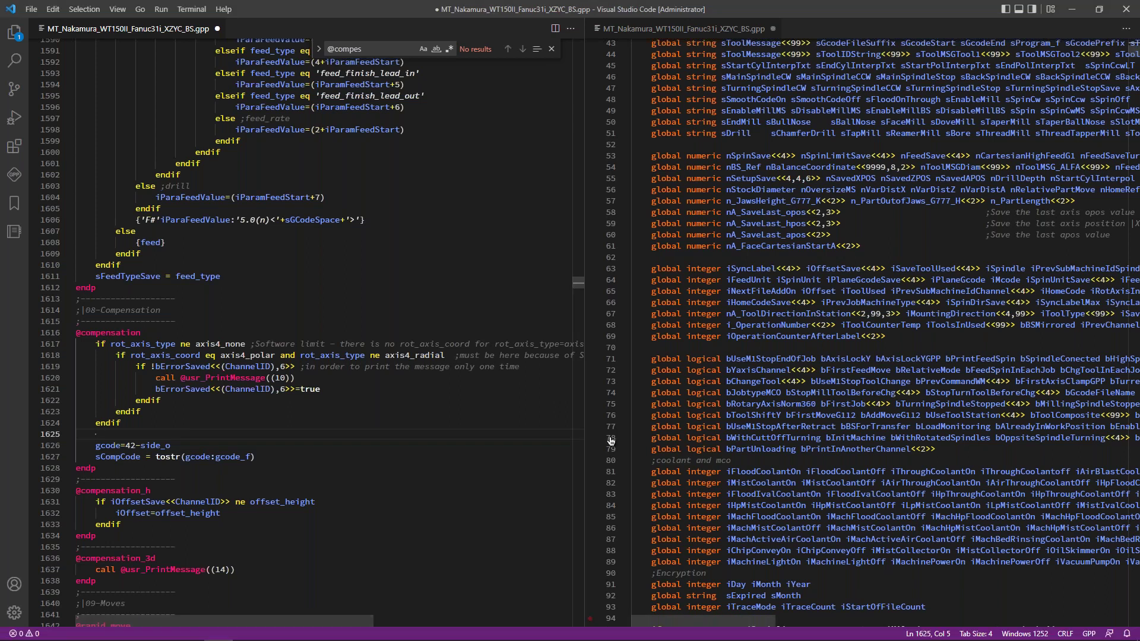
click(333, 631)
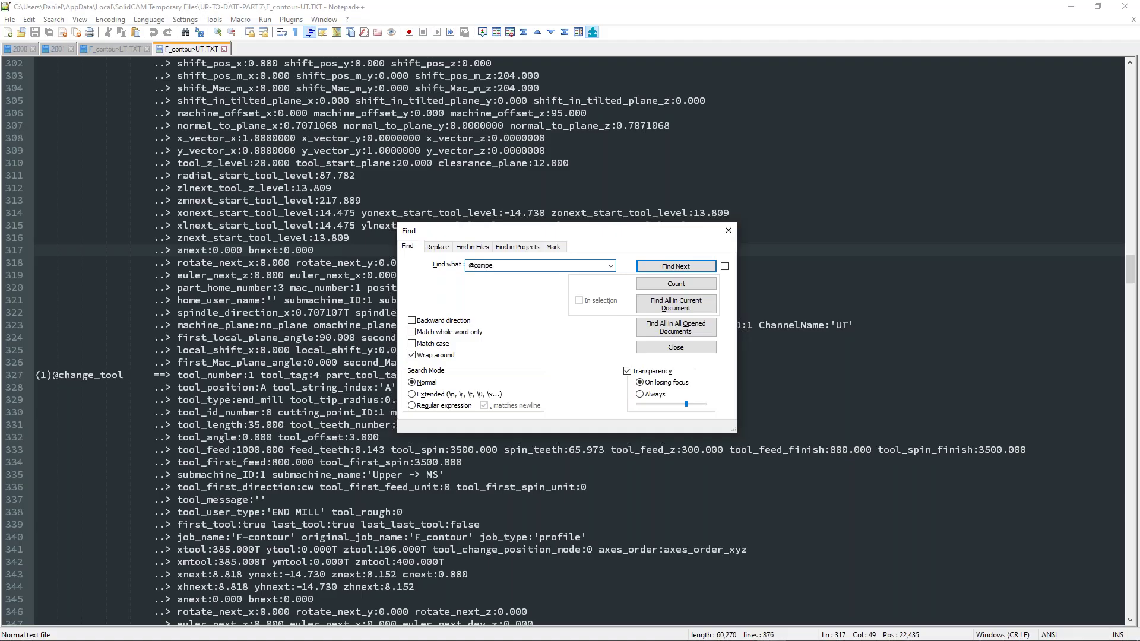
key(ctrl+f)
text(@compe)
key(Return)
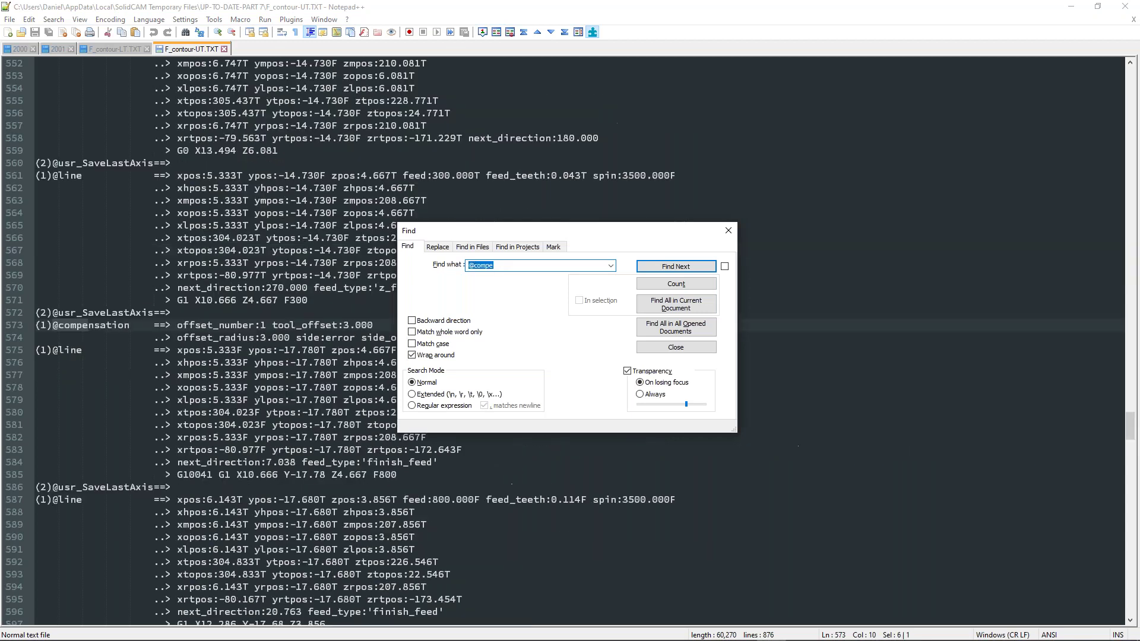
key(Escape)
drag(297, 337, 397, 338)
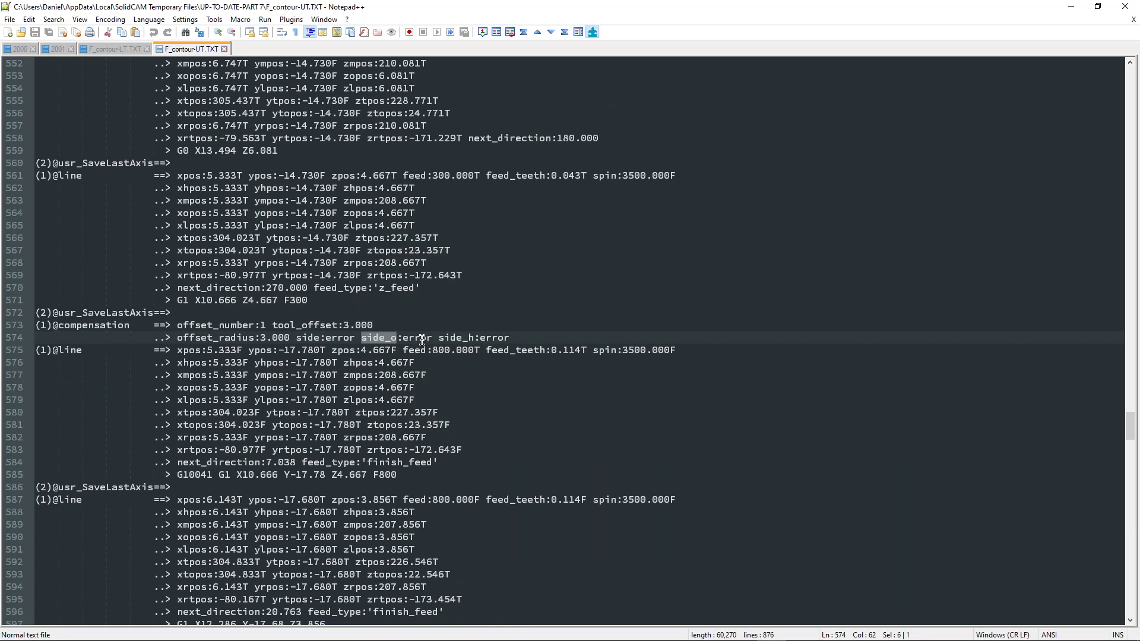
double_click(419, 337)
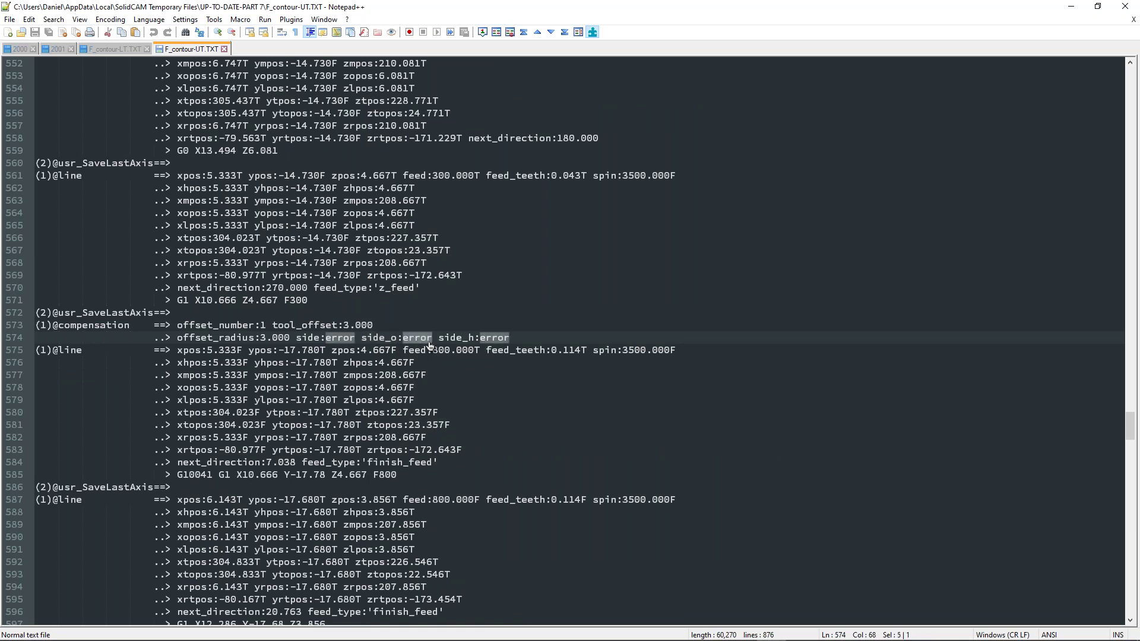
click(1069, 10)
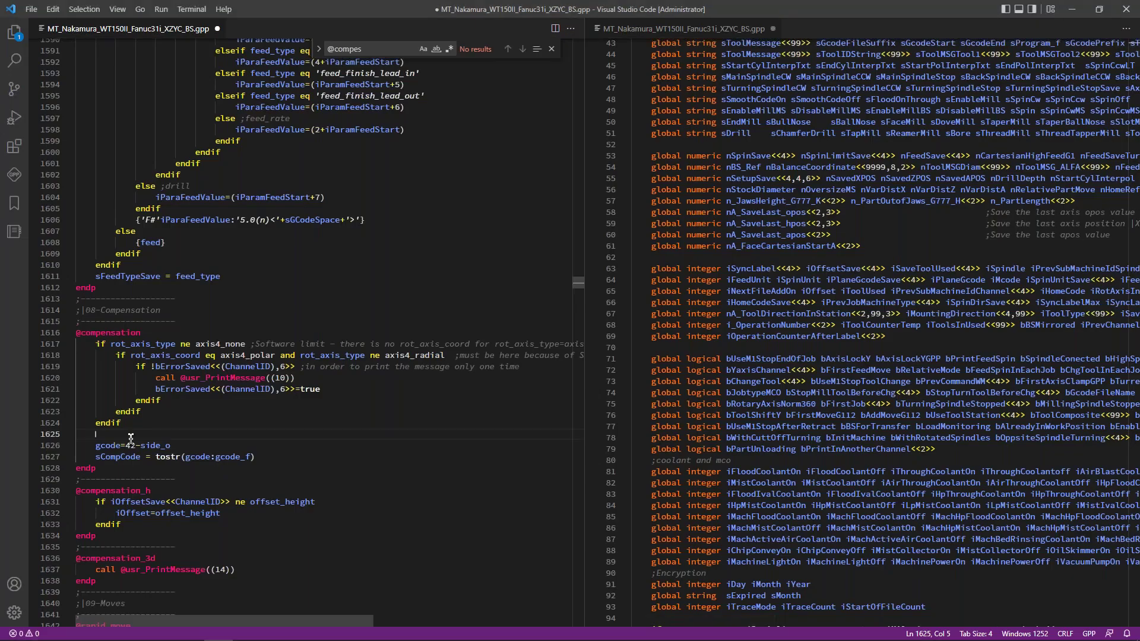
text(f si)
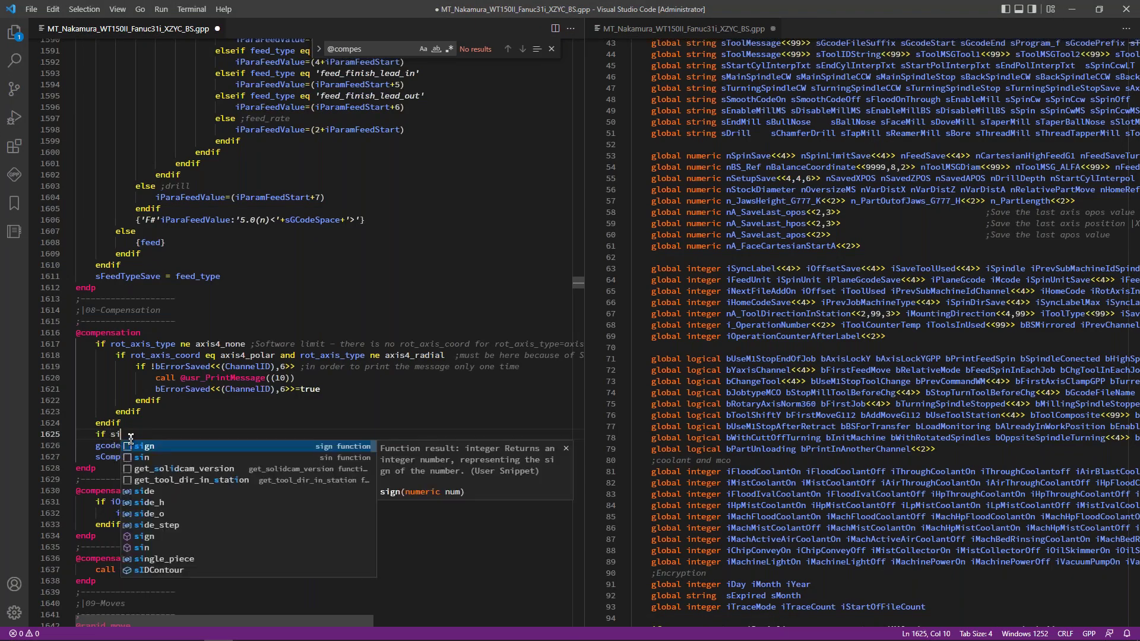
text(de_o eq )
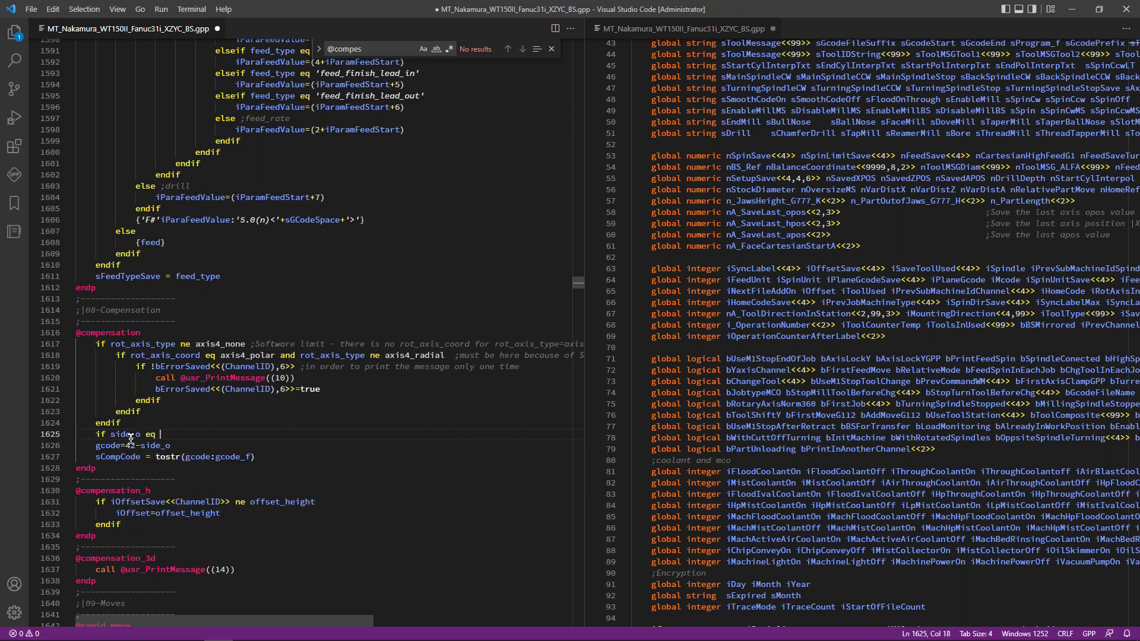
text(-9999)
key(Return)
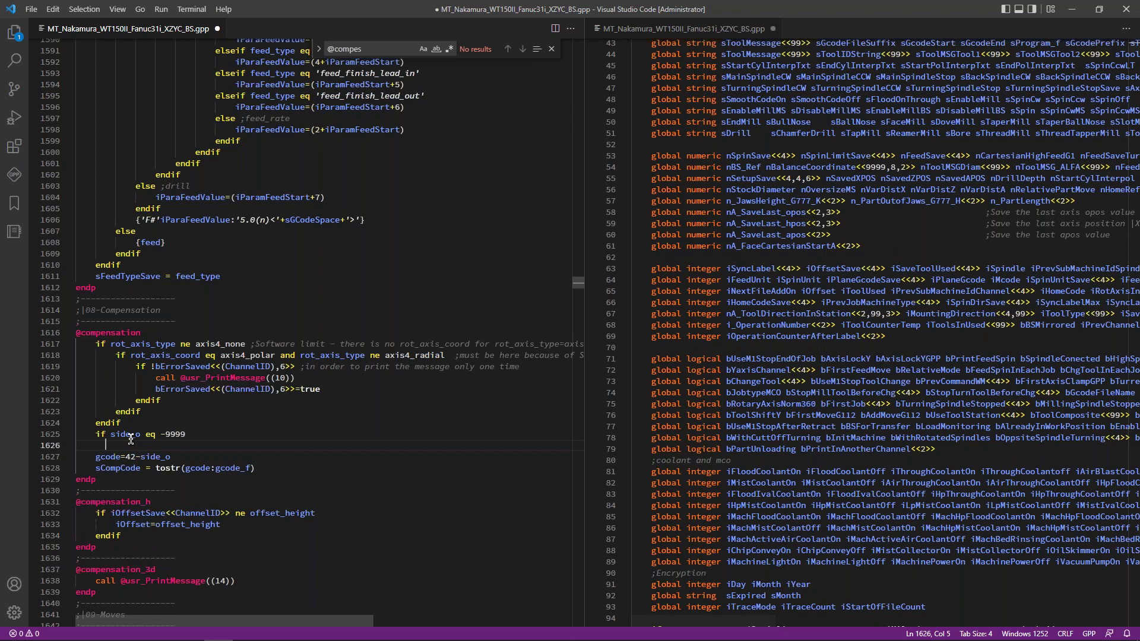
Step: Complete the side_o condition with print 'Compesantion is not possible in this job!' and a closing endif
key(Tab)
text(print 'C)
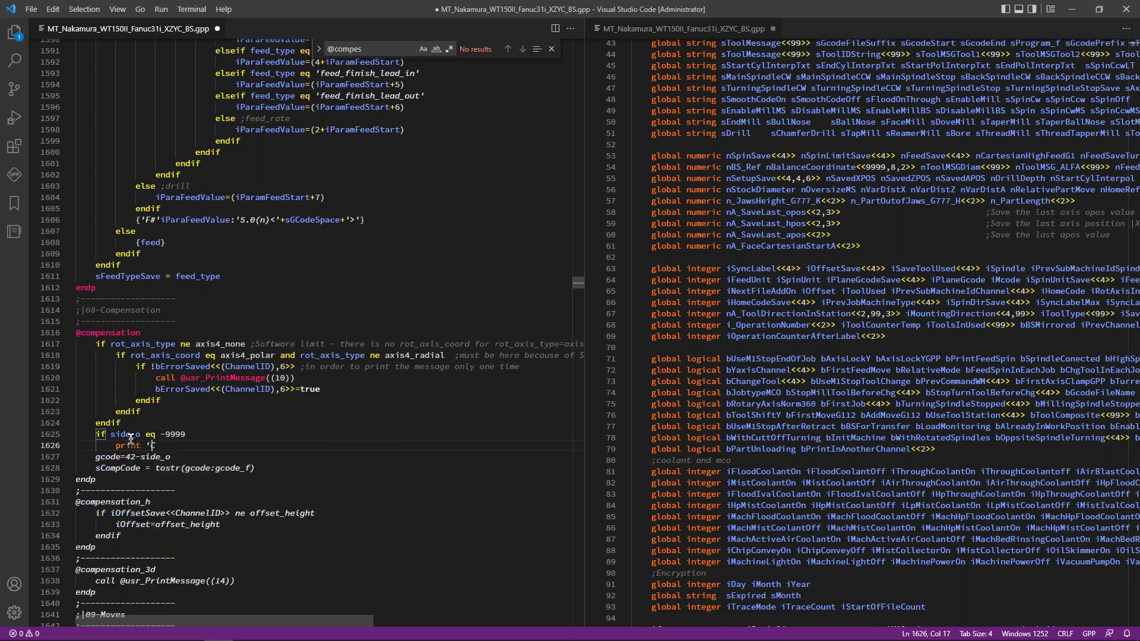
text(ompesantion is not possible in this job!)
key(Return)
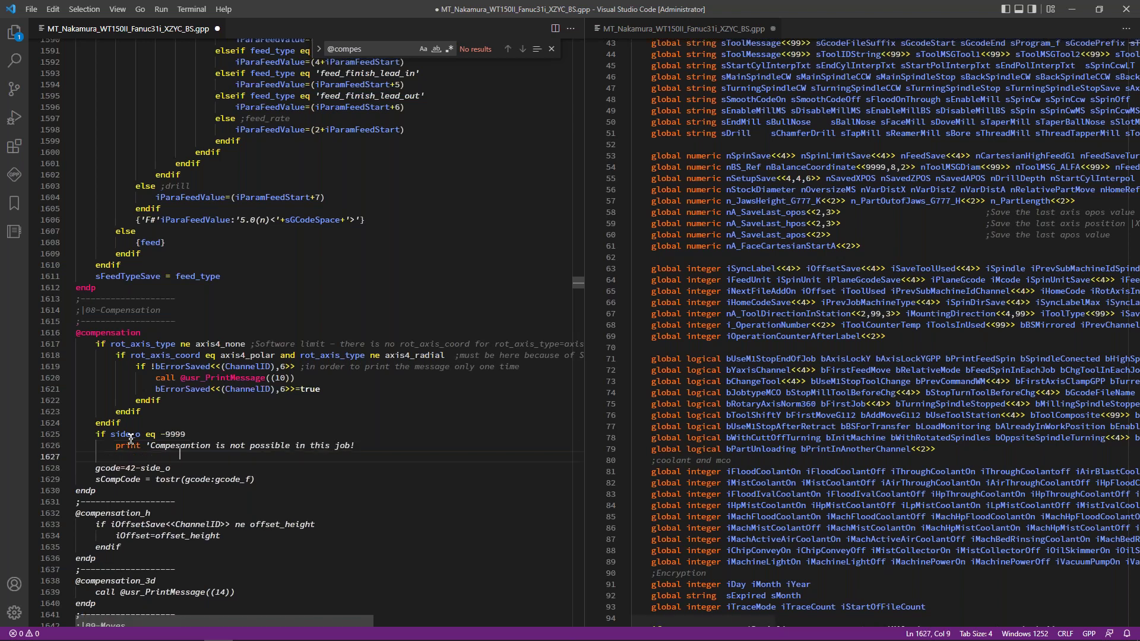
text(endif)
drag(386, 435, 384, 445)
click(383, 445)
click(143, 458)
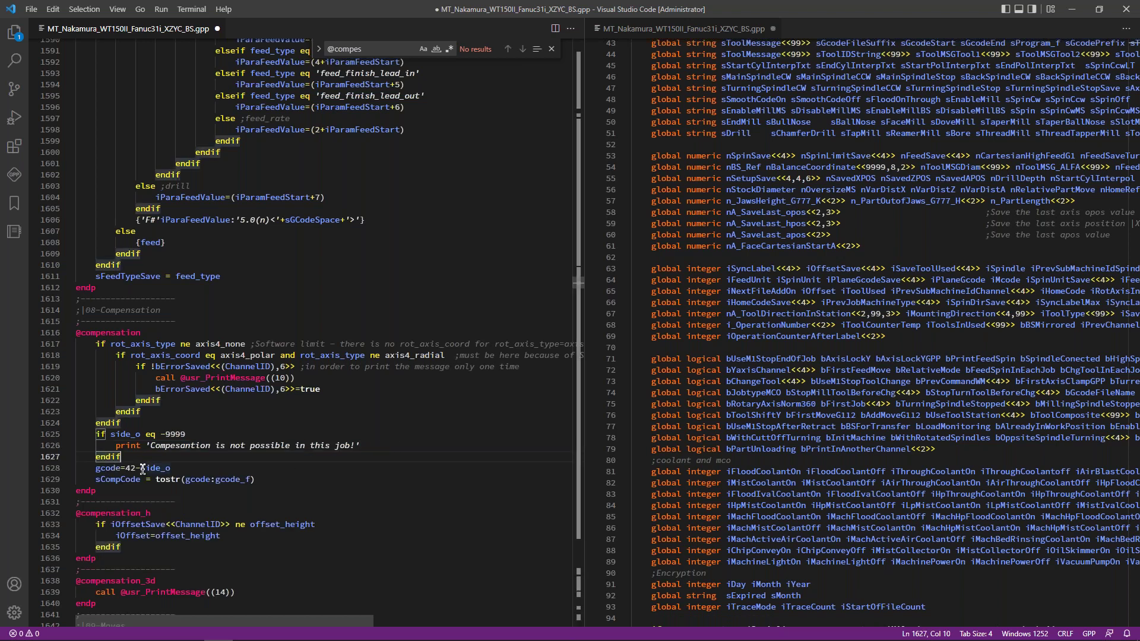
drag(90, 435, 225, 435)
click(152, 460)
key(ctrl+slash)
click(225, 435)
key(ctrl+s)
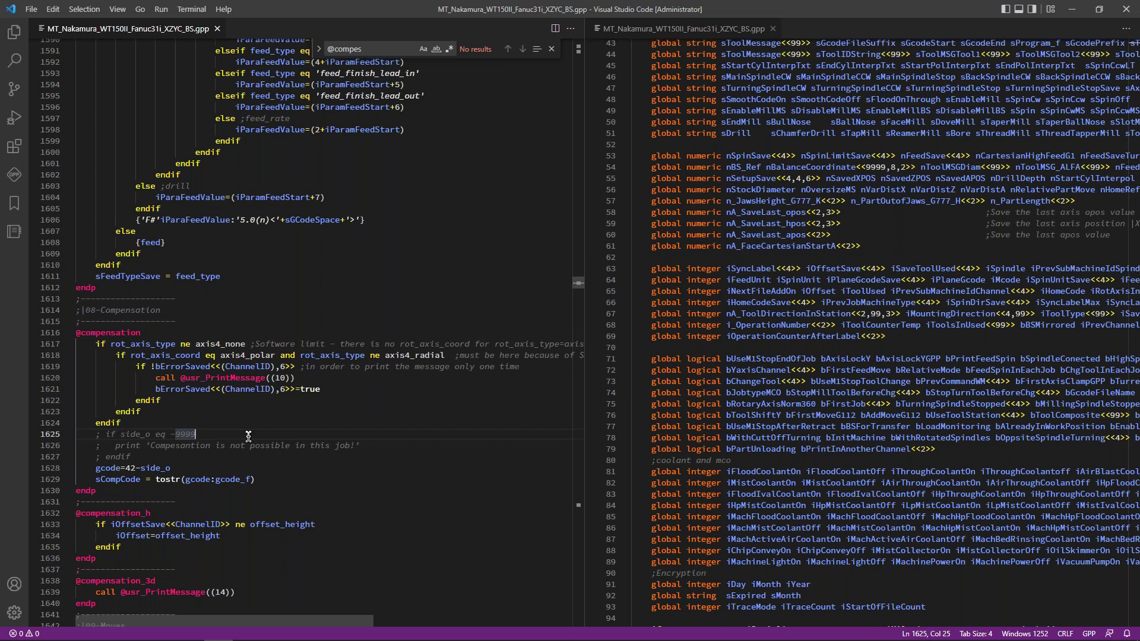
key(BackSpace)
key(BackSpace)
key(BackSpace)
key(BackSpace)
key(BackSpace)
key(BackSpace)
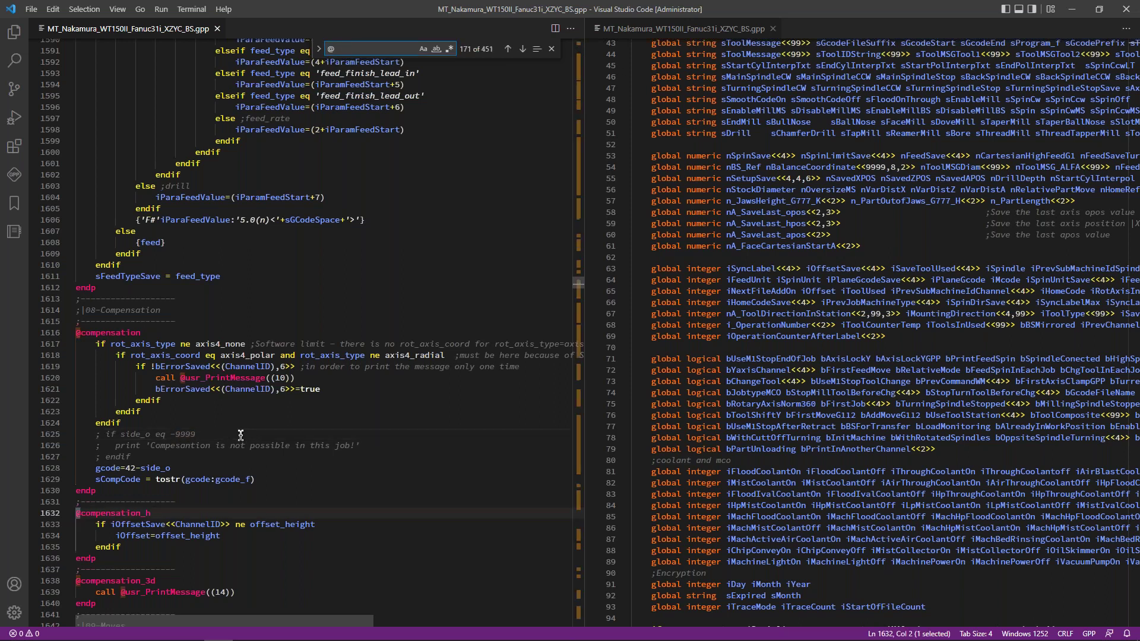
text(drill)
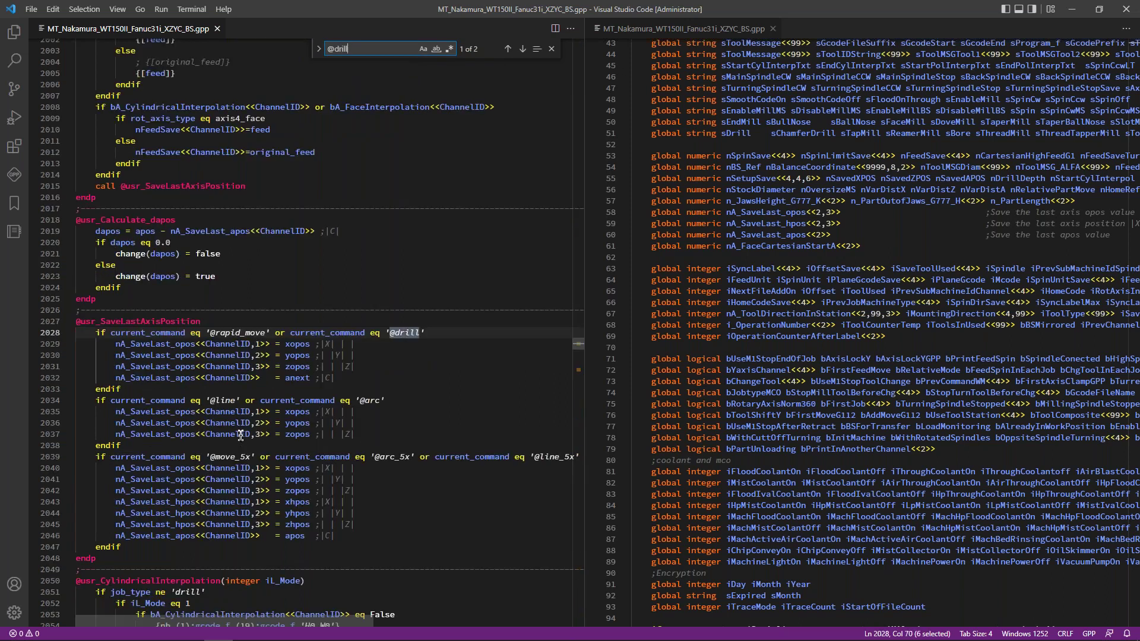
key(Return)
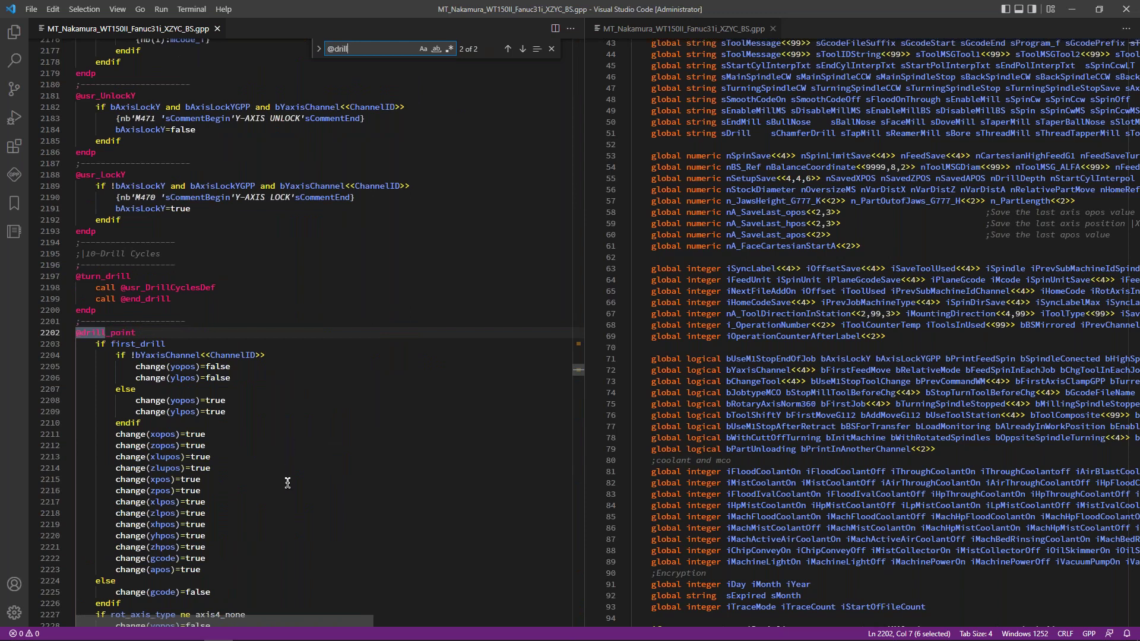
scroll(287, 482, down, 5)
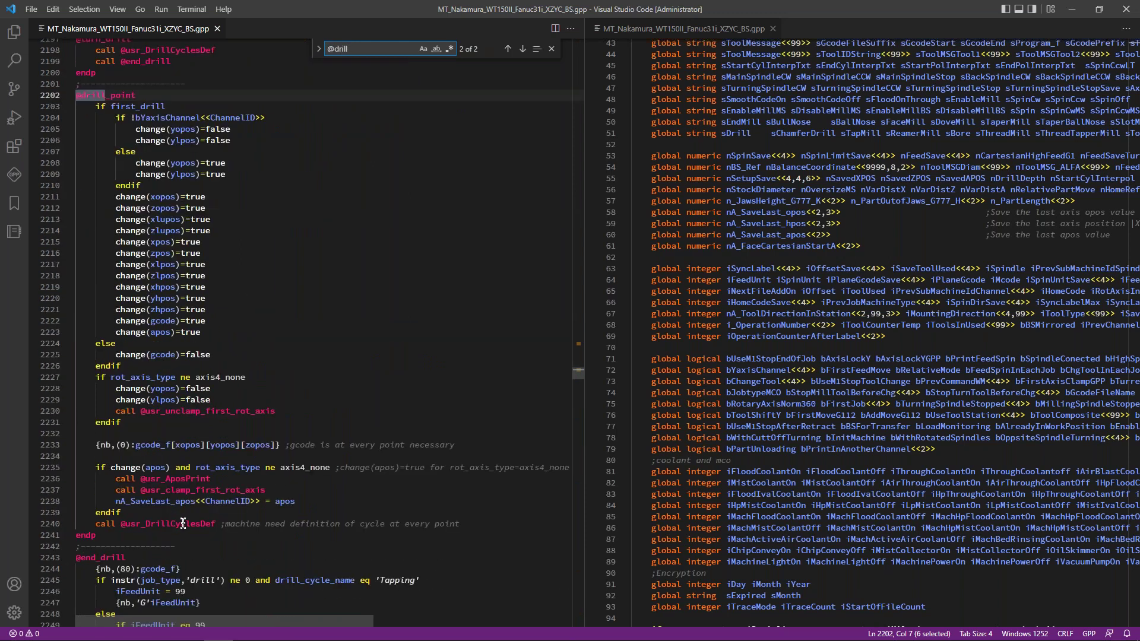
ctrl+click(183, 524)
click(136, 287)
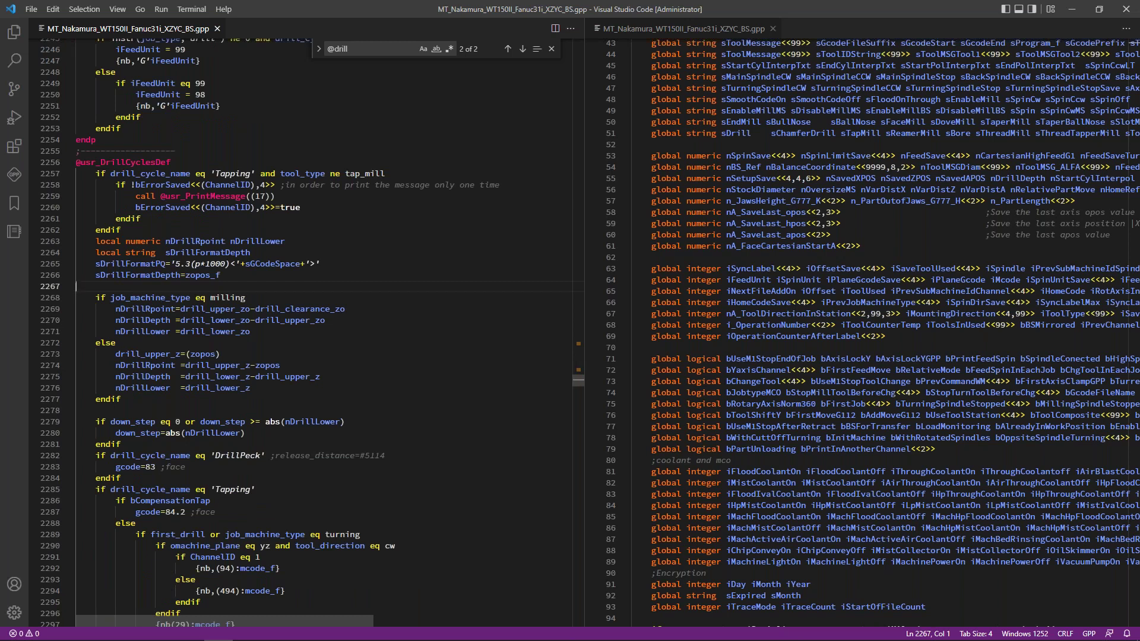
key(Tab)
text(if omachine_plane ne xy or omachine_plane ne )
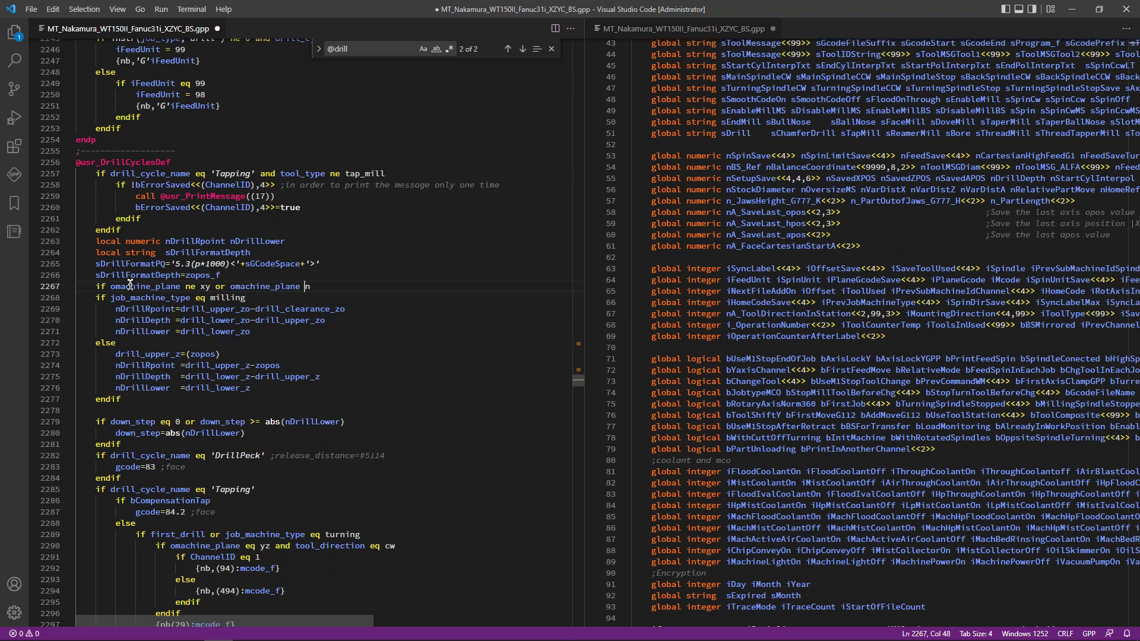
text(yz)
Step: Complete the omachine_plane condition with print 'Drilling cycle is not possible!' and a closing endif, and save the file
key(Return)
key(Return)
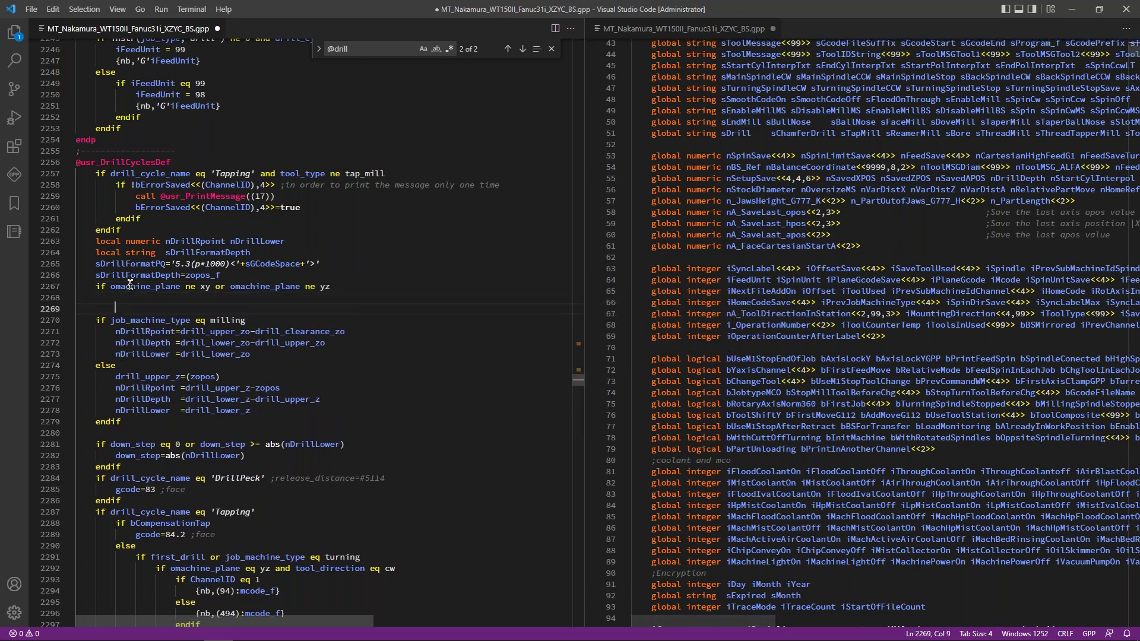
key(BackSpace)
text(endif)
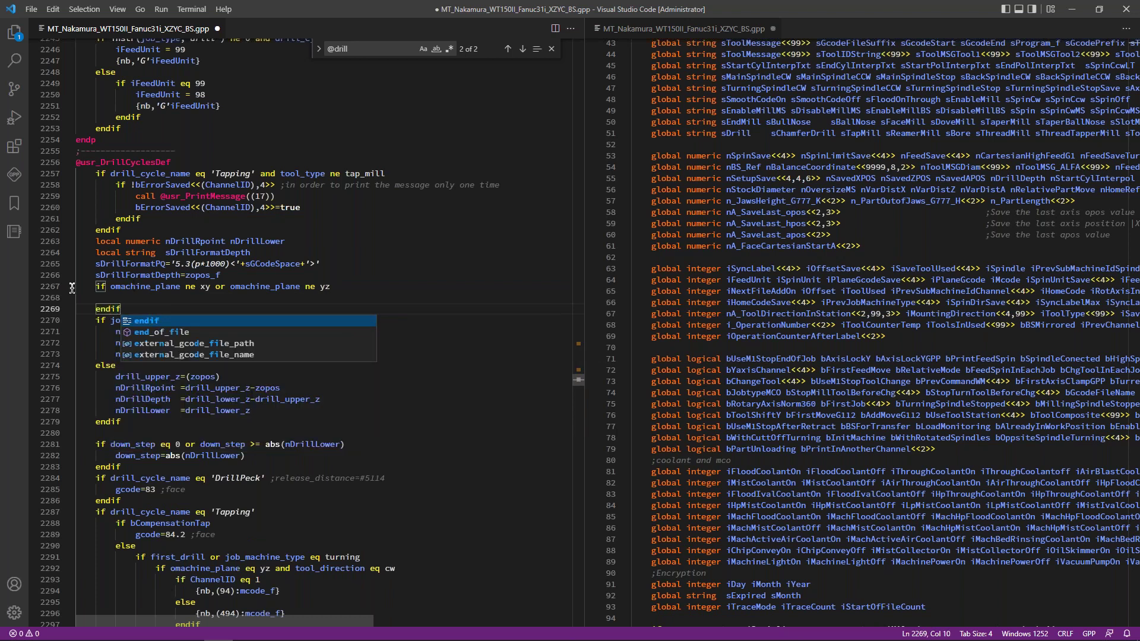
drag(73, 288, 94, 297)
click(94, 297)
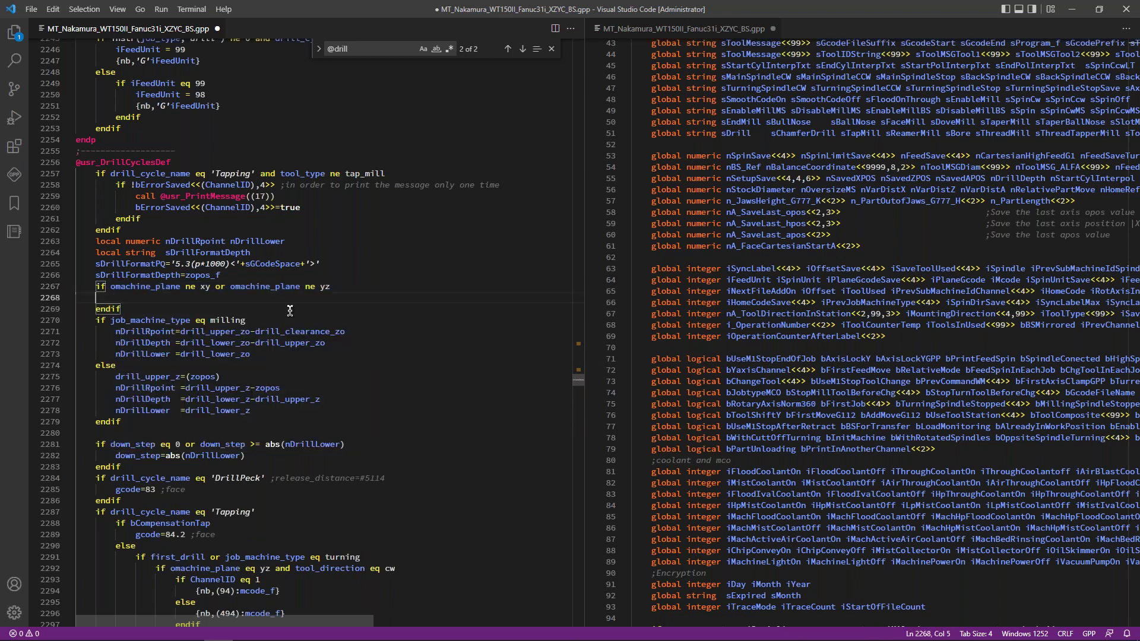
key(Tab)
key(Tab)
text(print ')
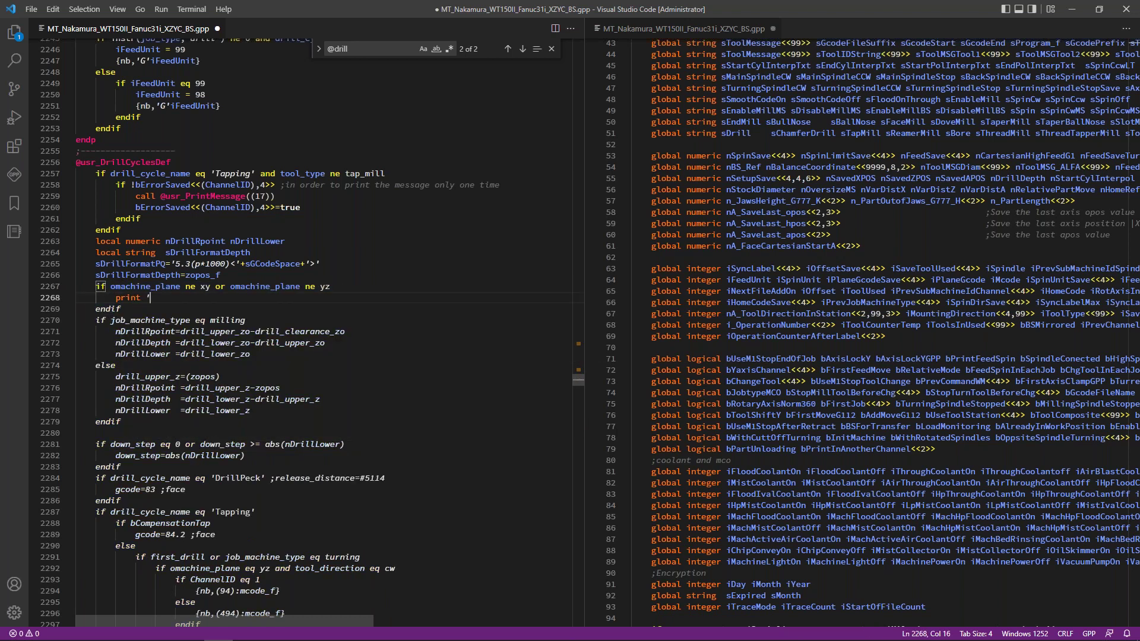
text(Drilling cycle is not possible!')
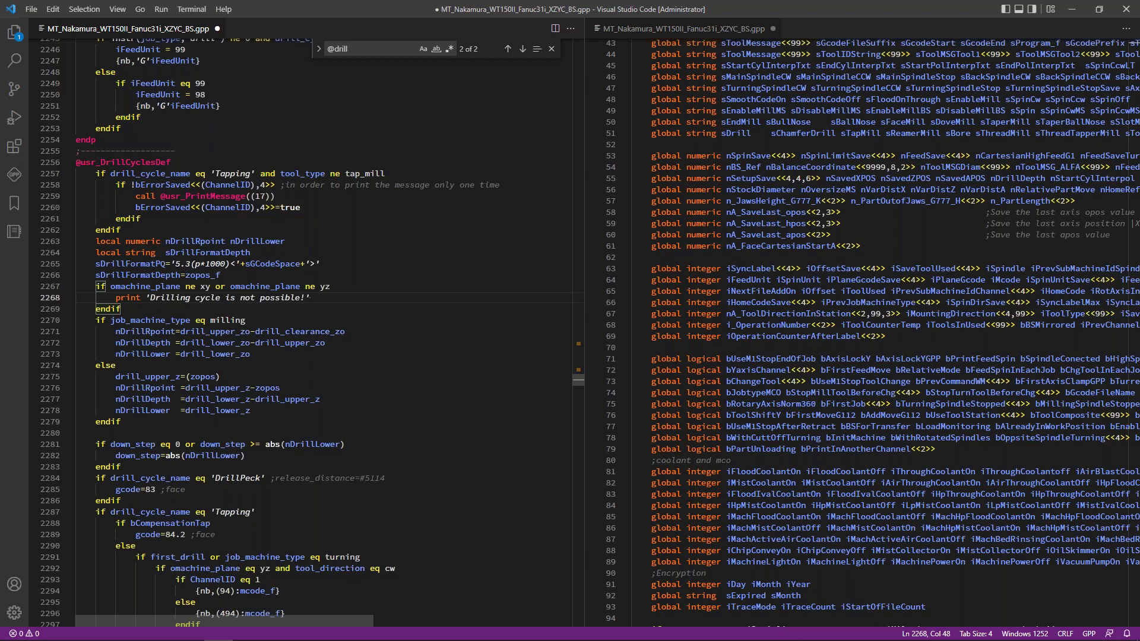
key(ctrl+s)
click(137, 306)
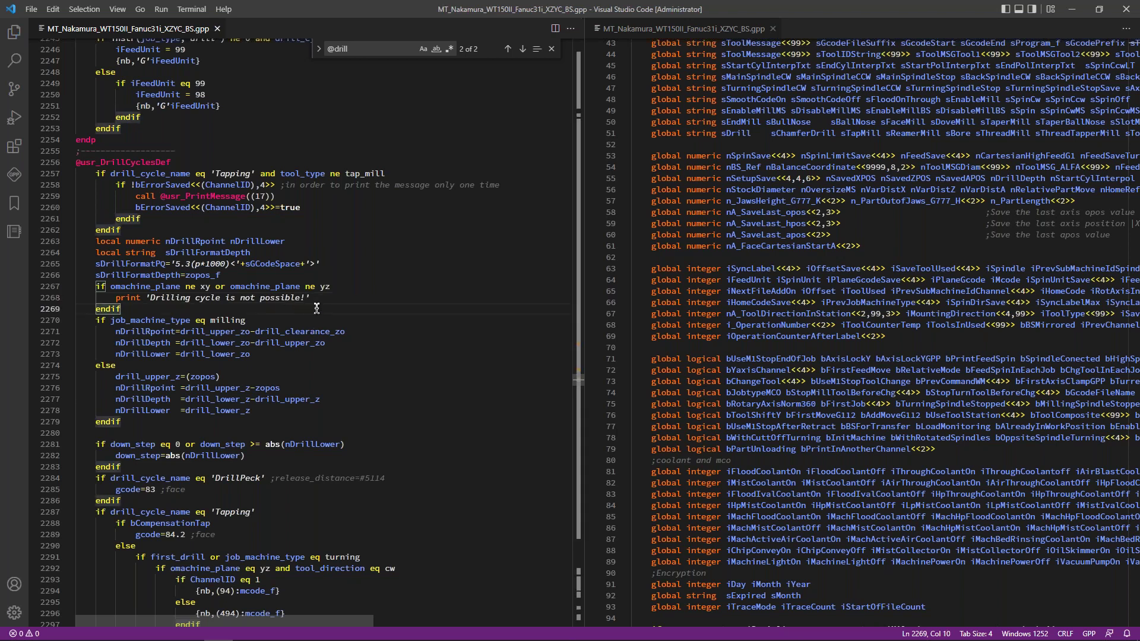
shift+click(77, 286)
key(ctrl+slash)
click(208, 307)
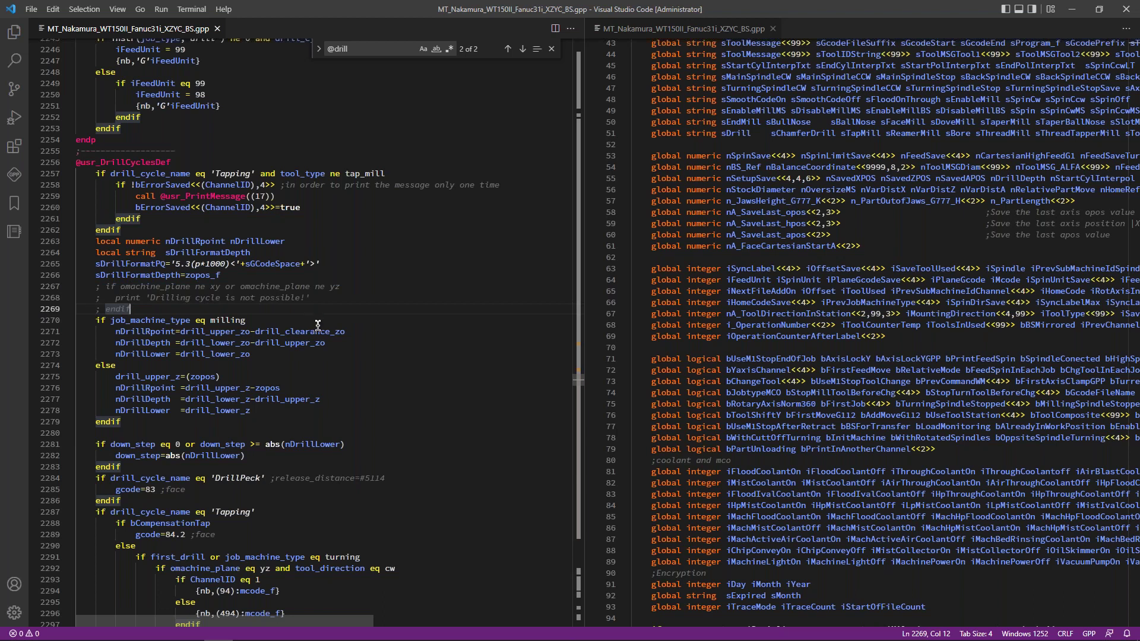
click(347, 337)
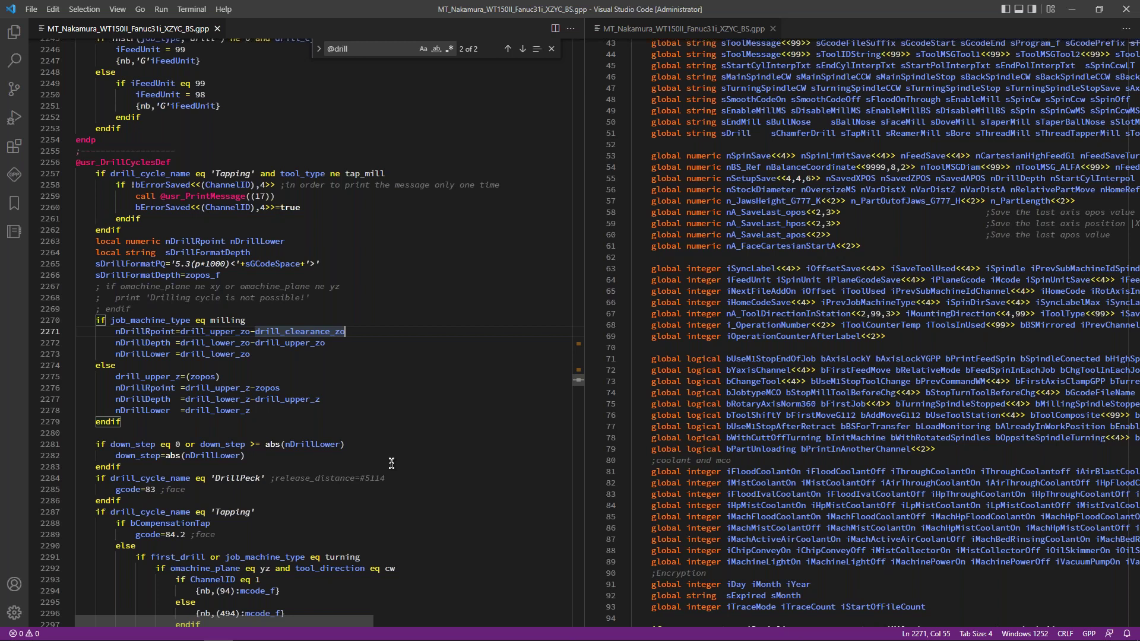
Step: Switch to the presentation slideshow and advance to the slide about angular holders on machines with tilting cycle
key(super)
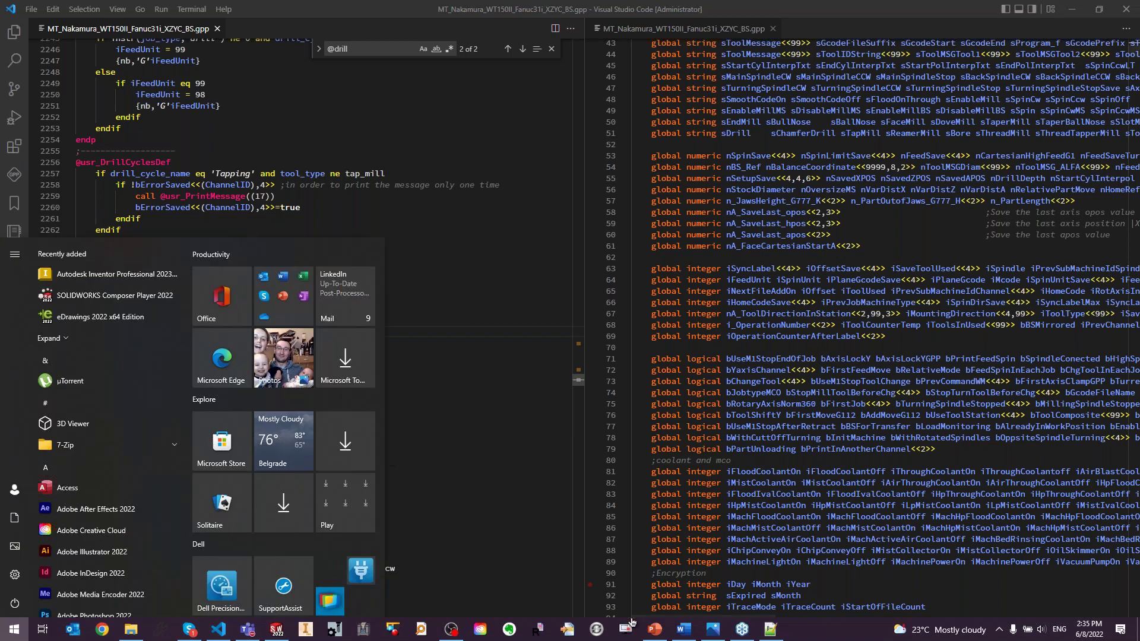
key(Escape)
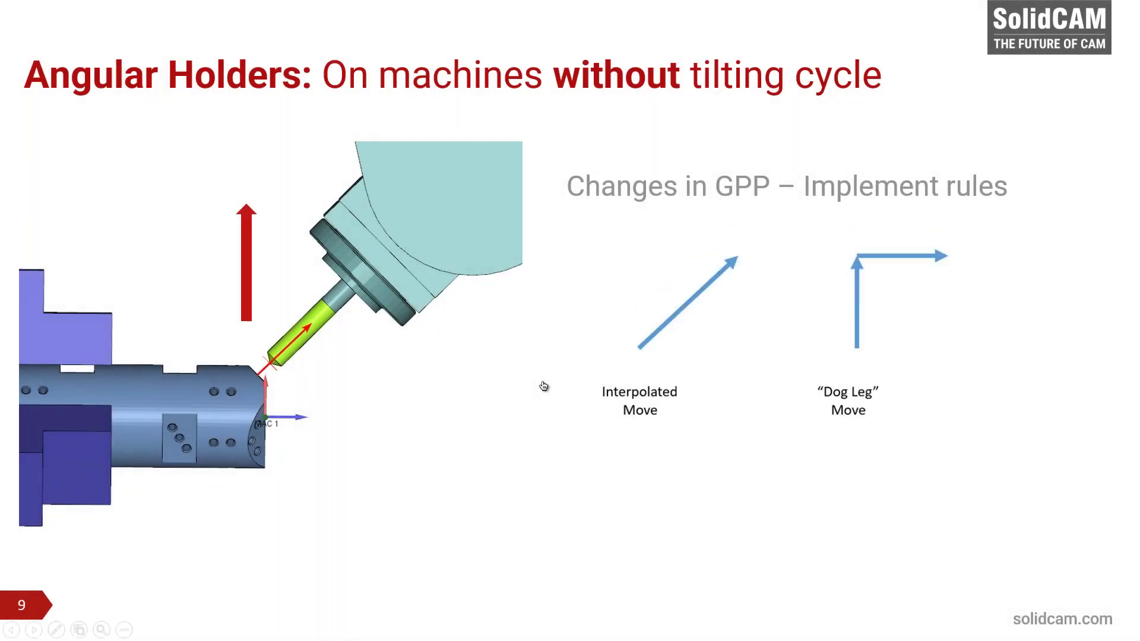
key(Right)
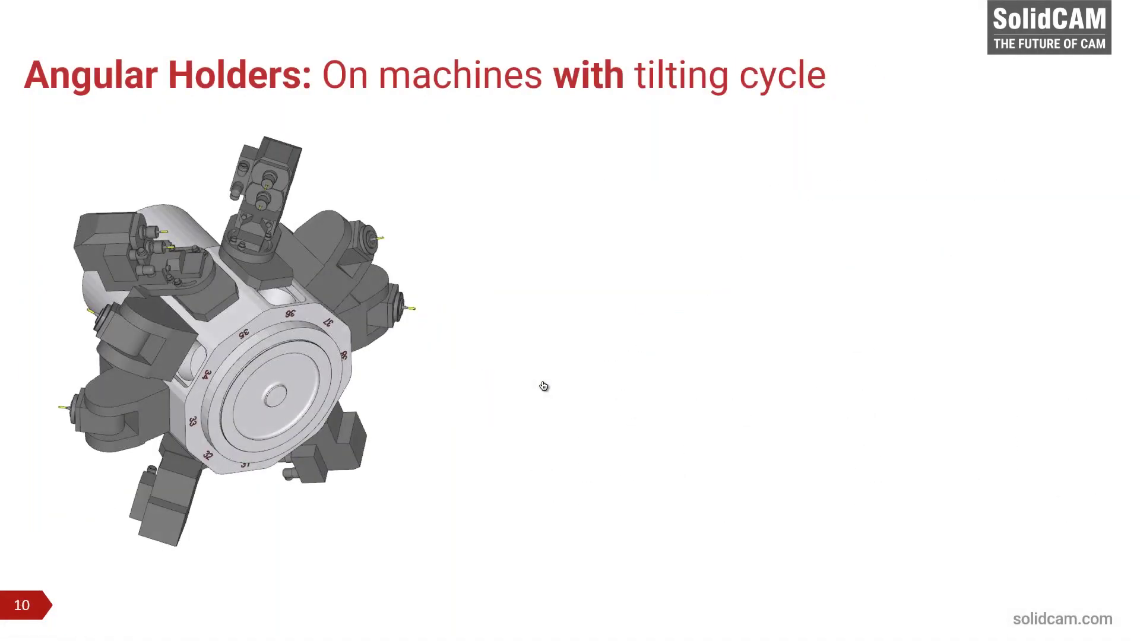